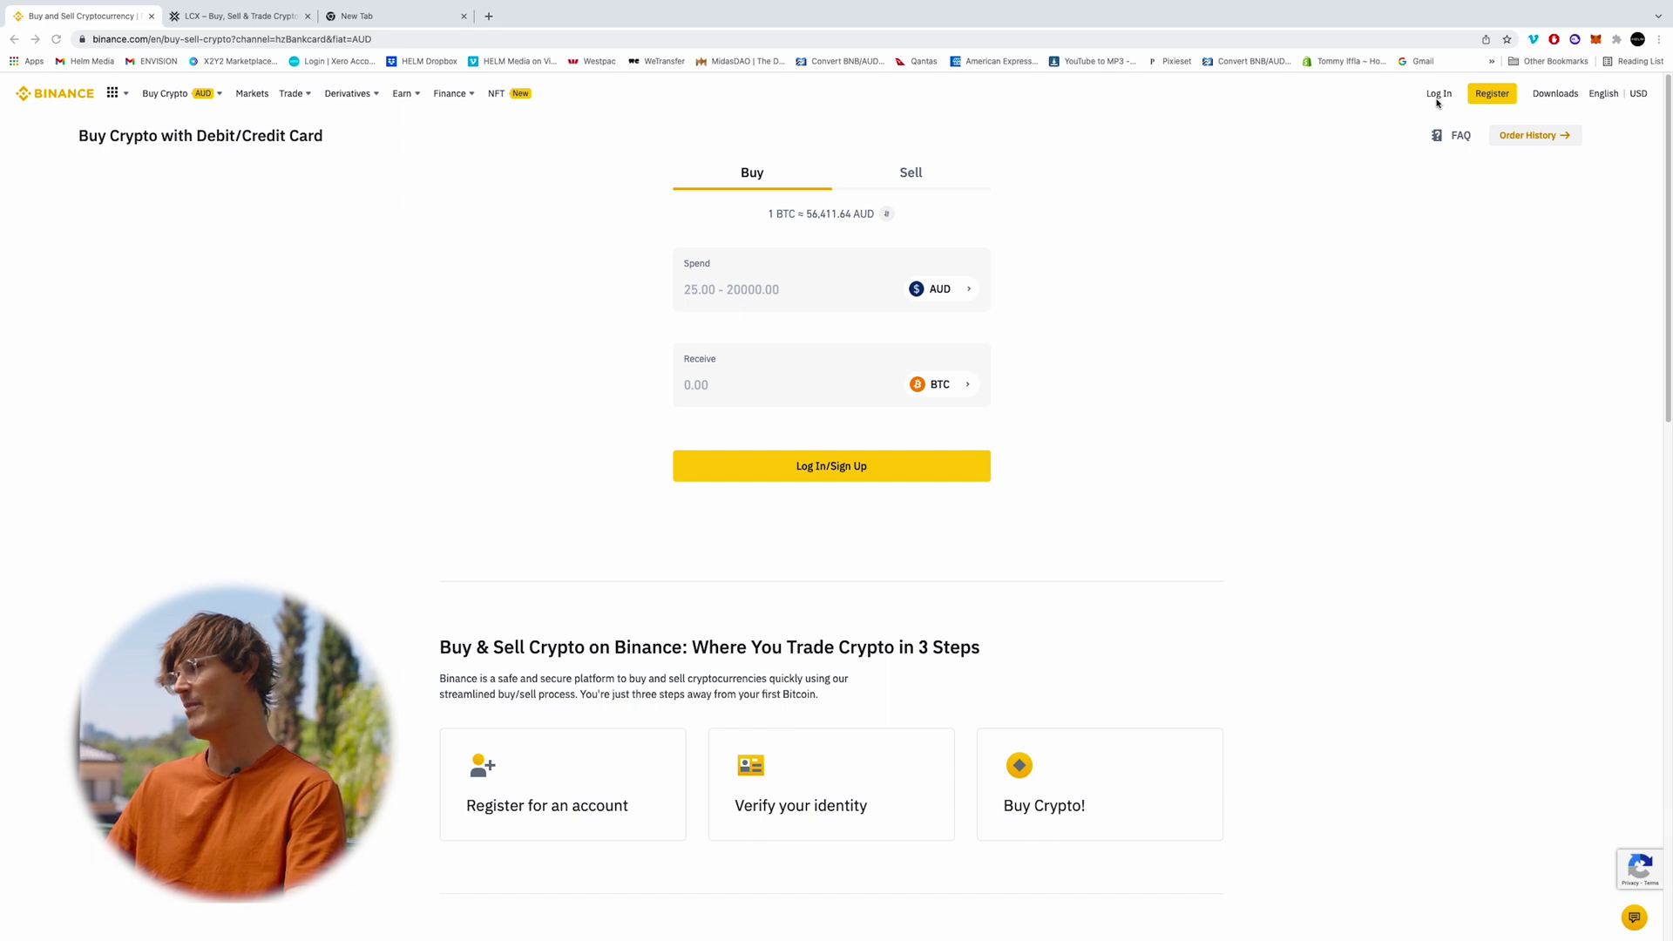
Start a new Binance registration and enter the sign-up email and account password.
left_click(1488, 101)
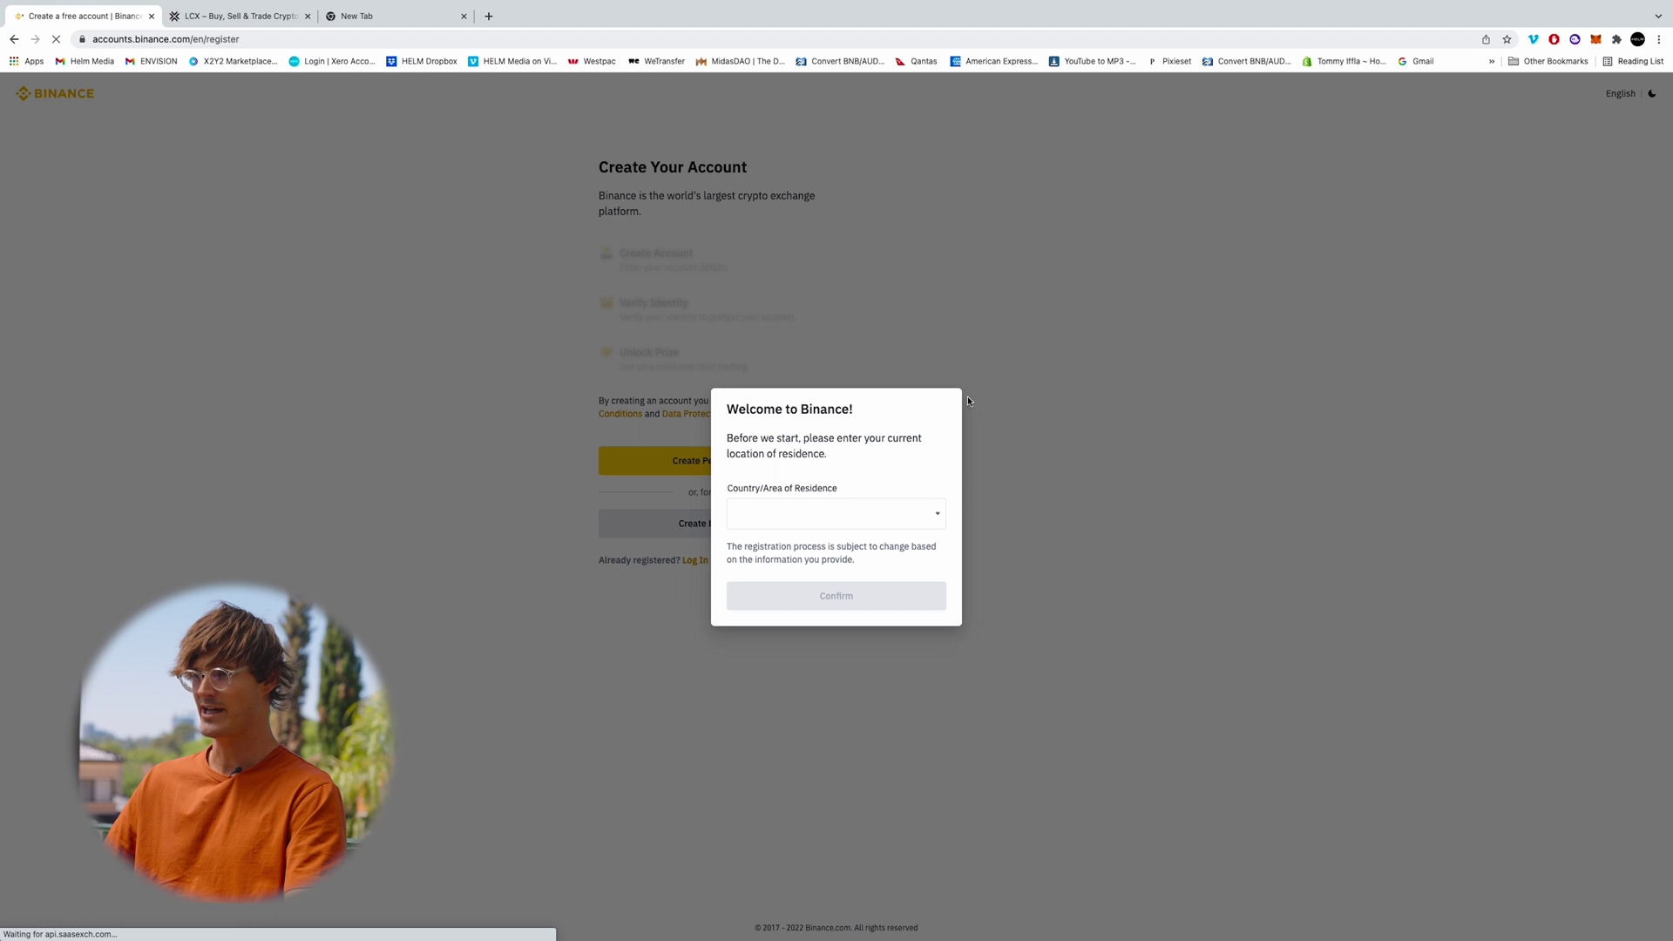
left_click(855, 599)
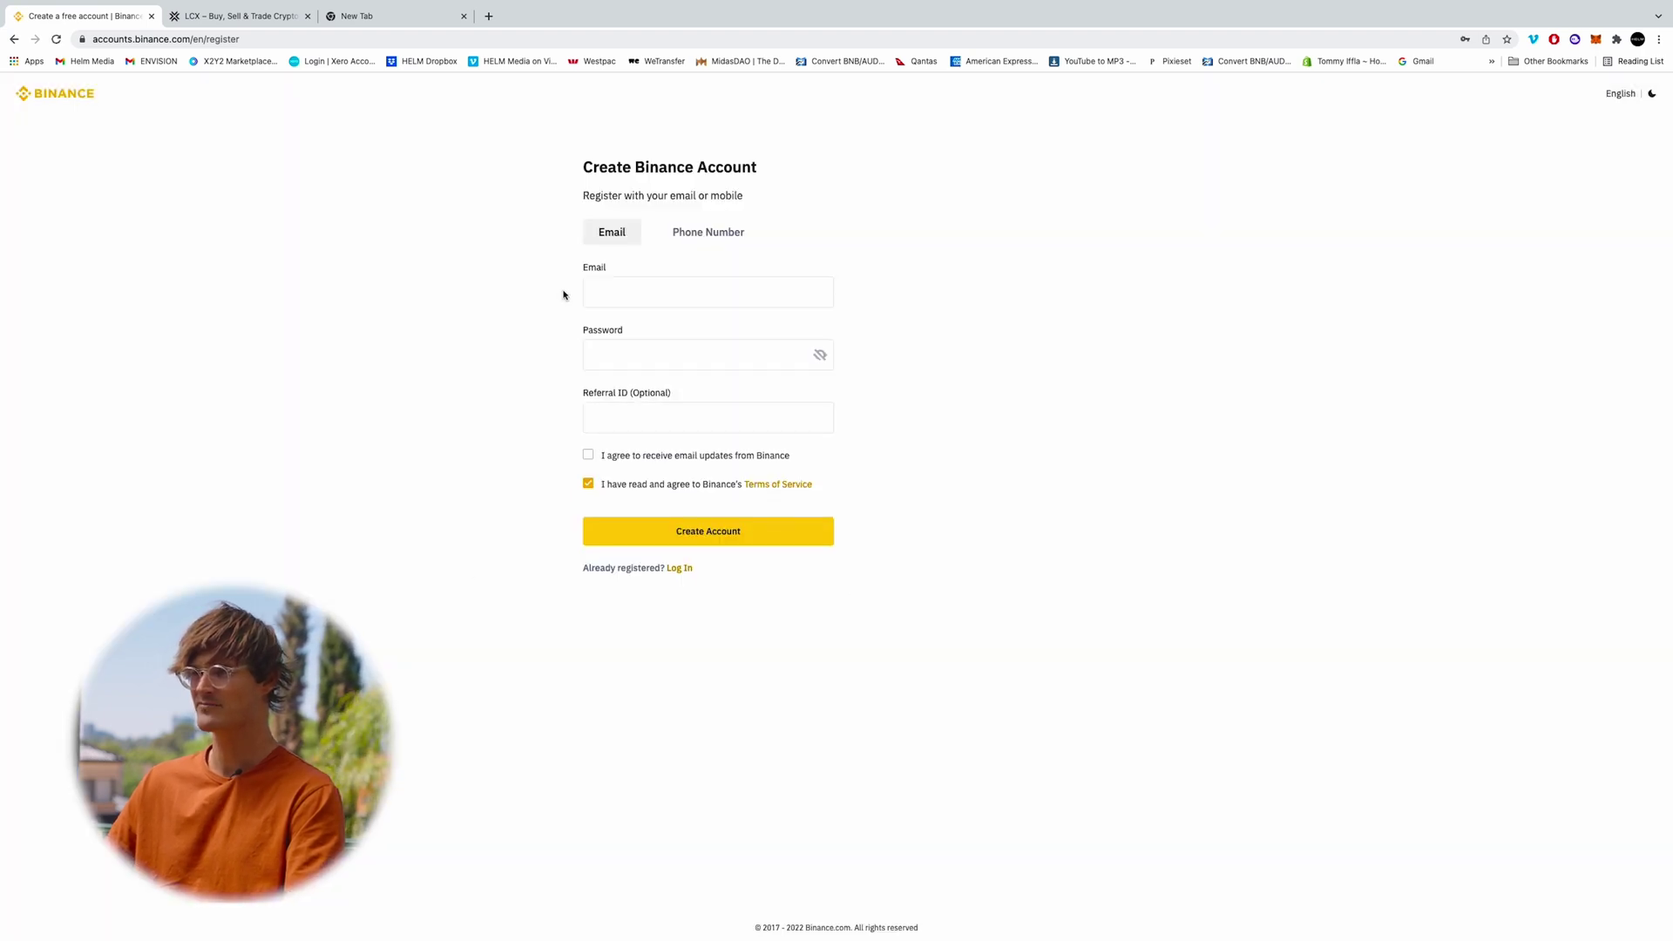
left_click(762, 282)
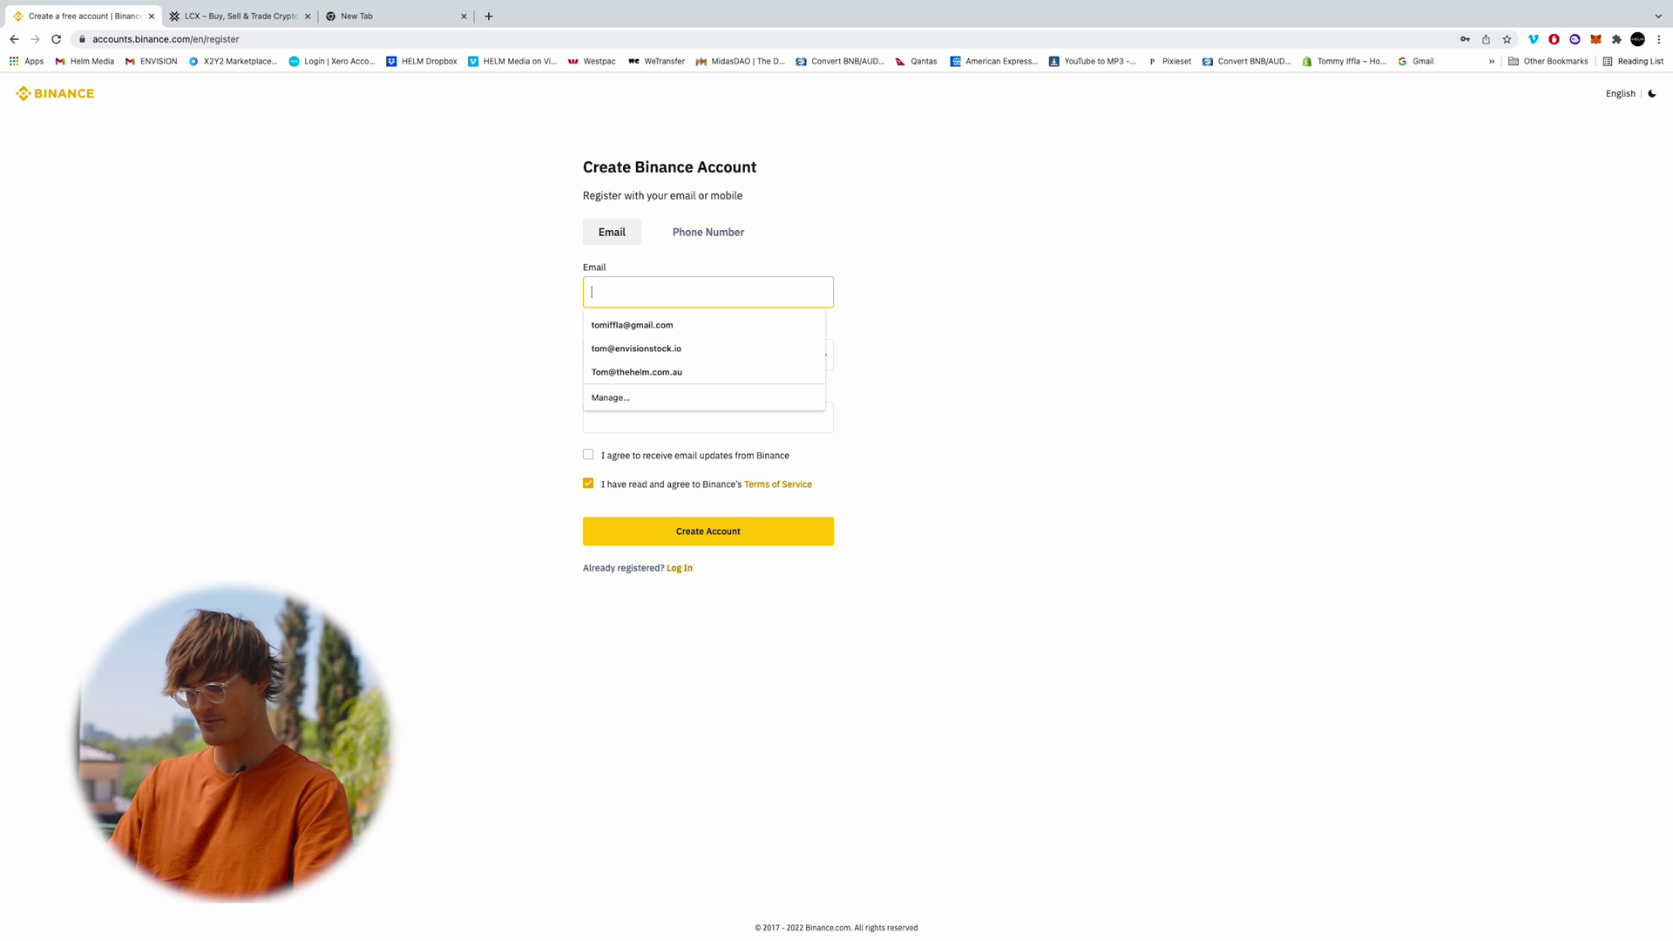
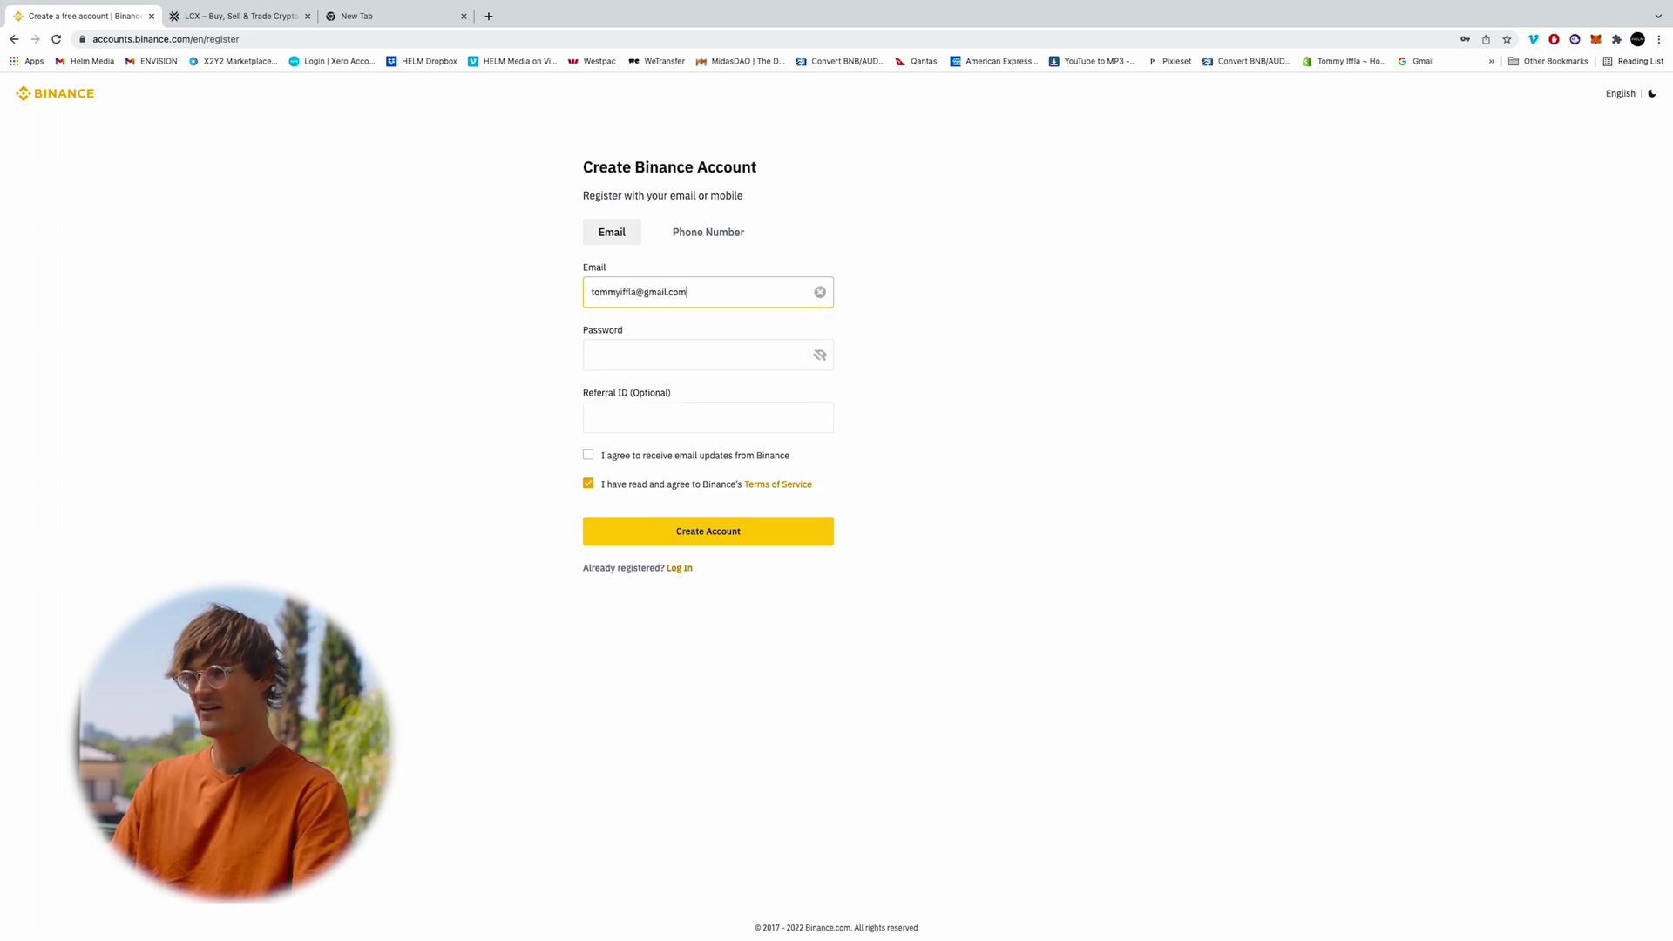
left_click(697, 355)
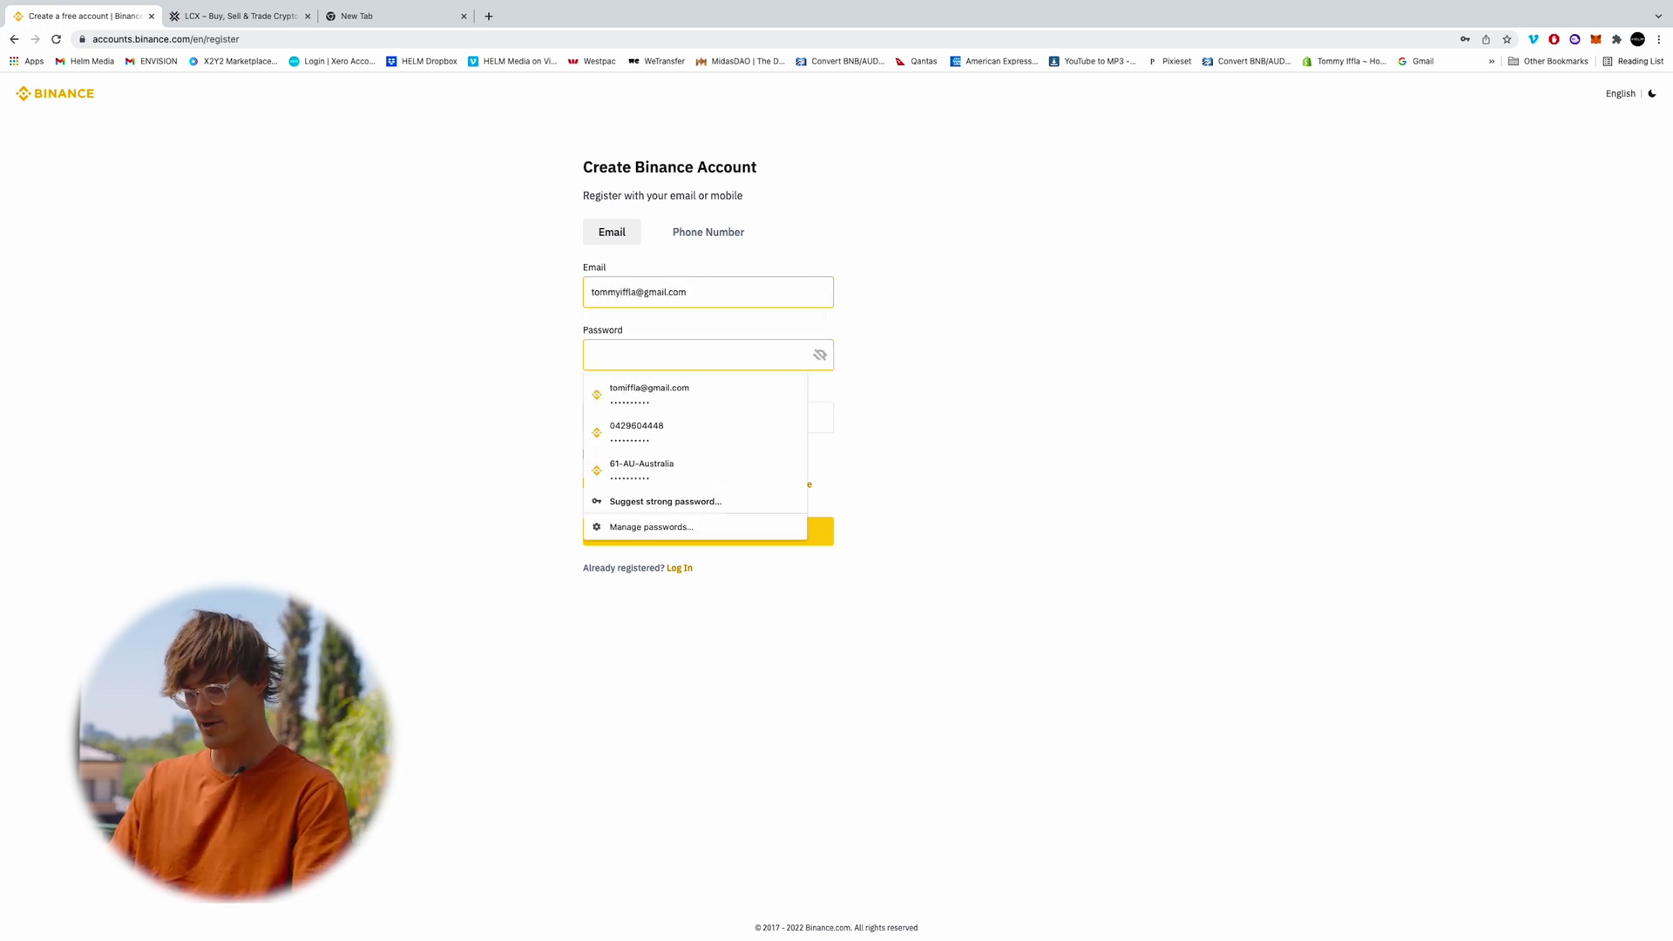
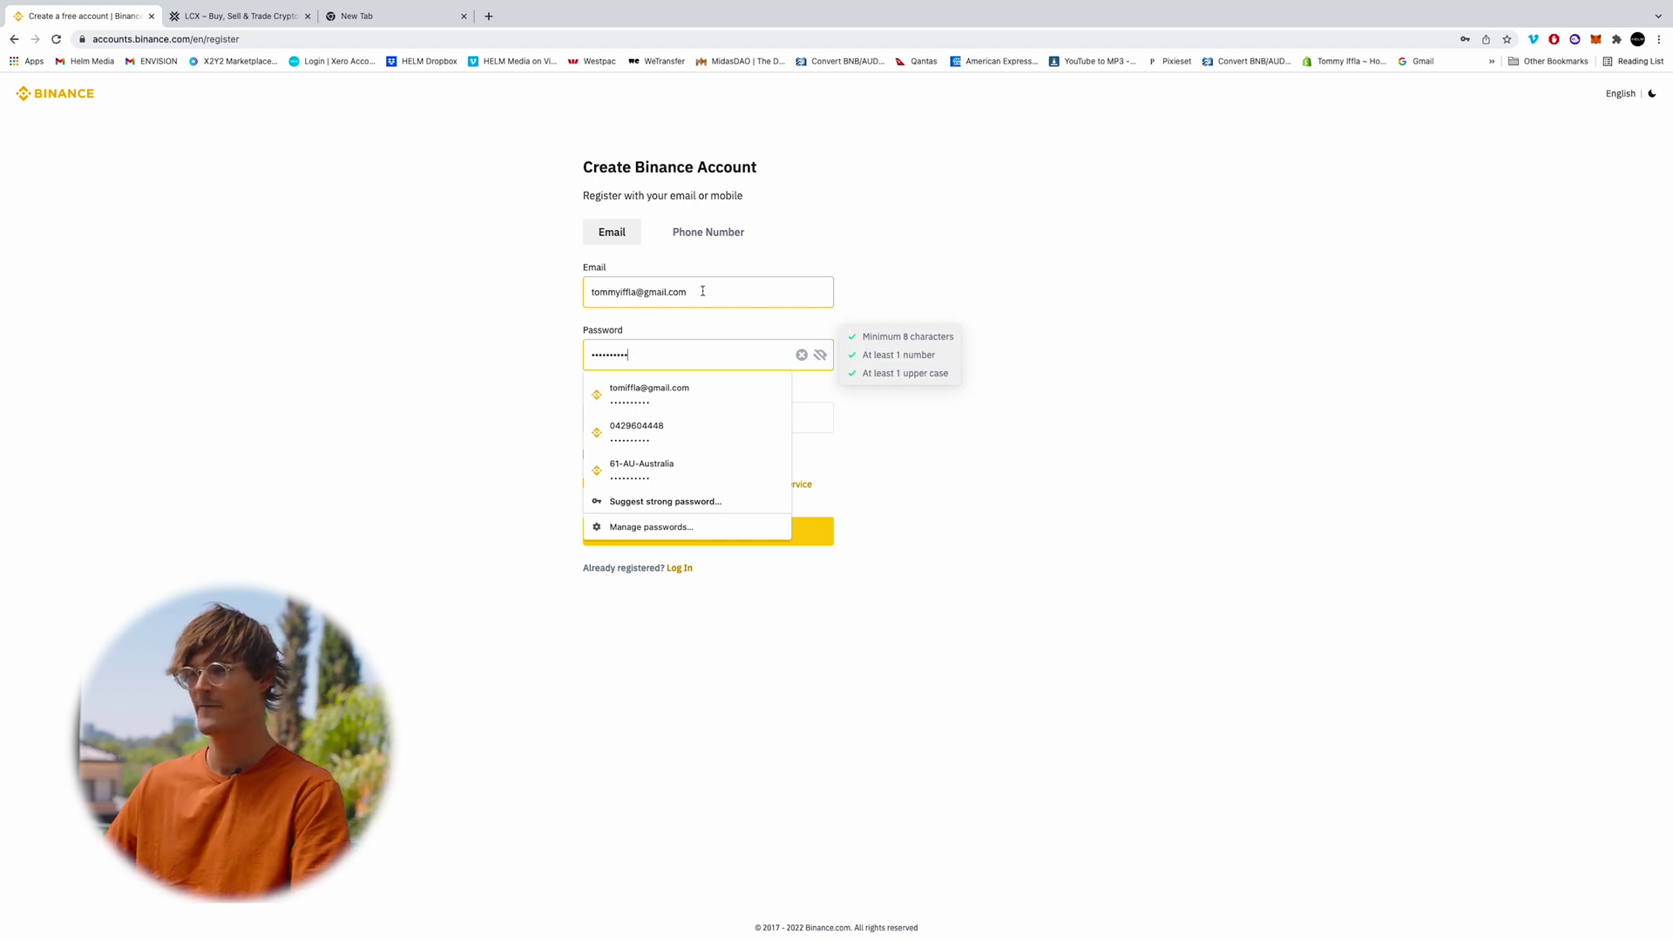
left_click(640, 417)
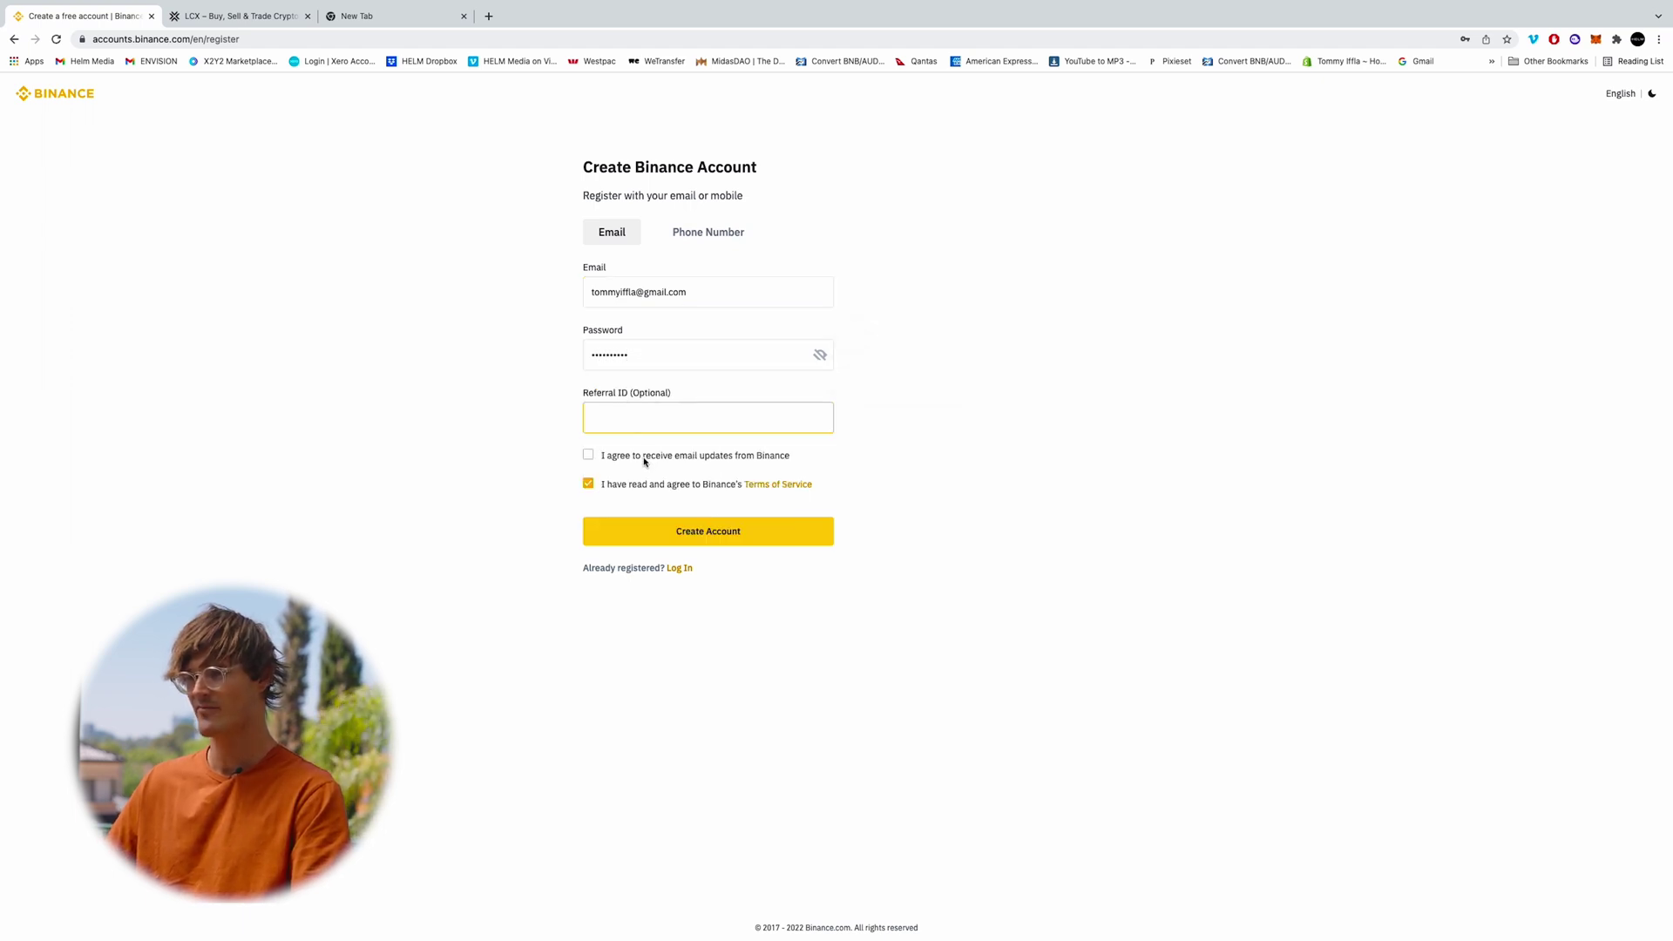
Submit the registration, solve the slider puzzle, and save the login in the browser.
left_click(663, 532)
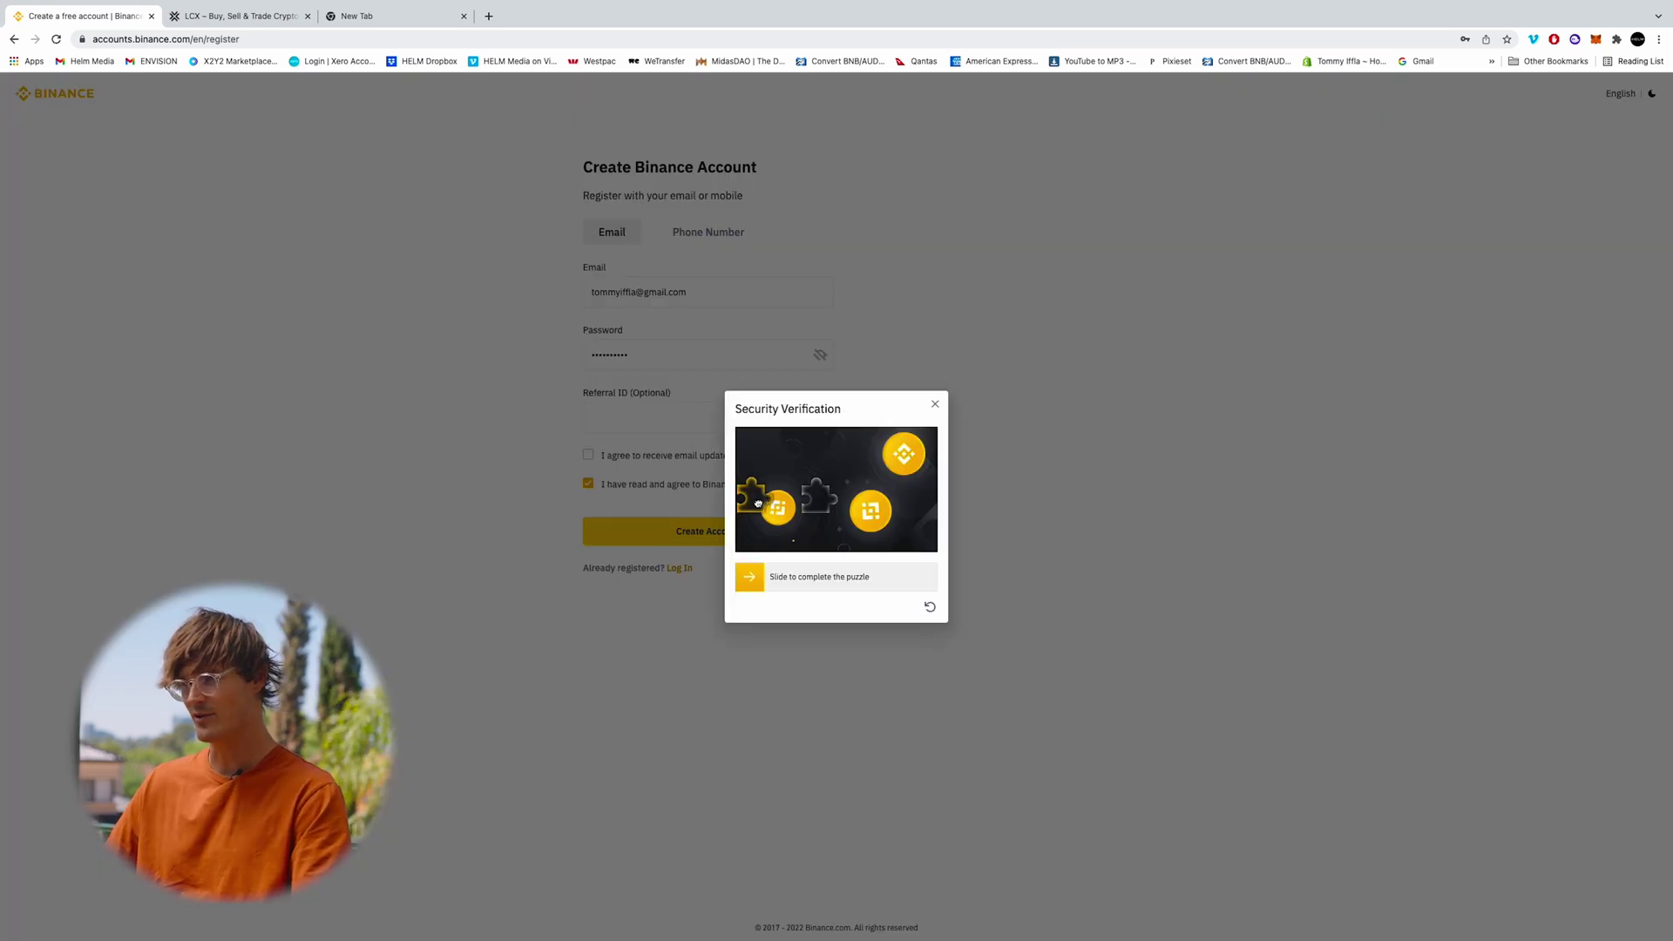
left_click_drag(758, 504, 823, 505)
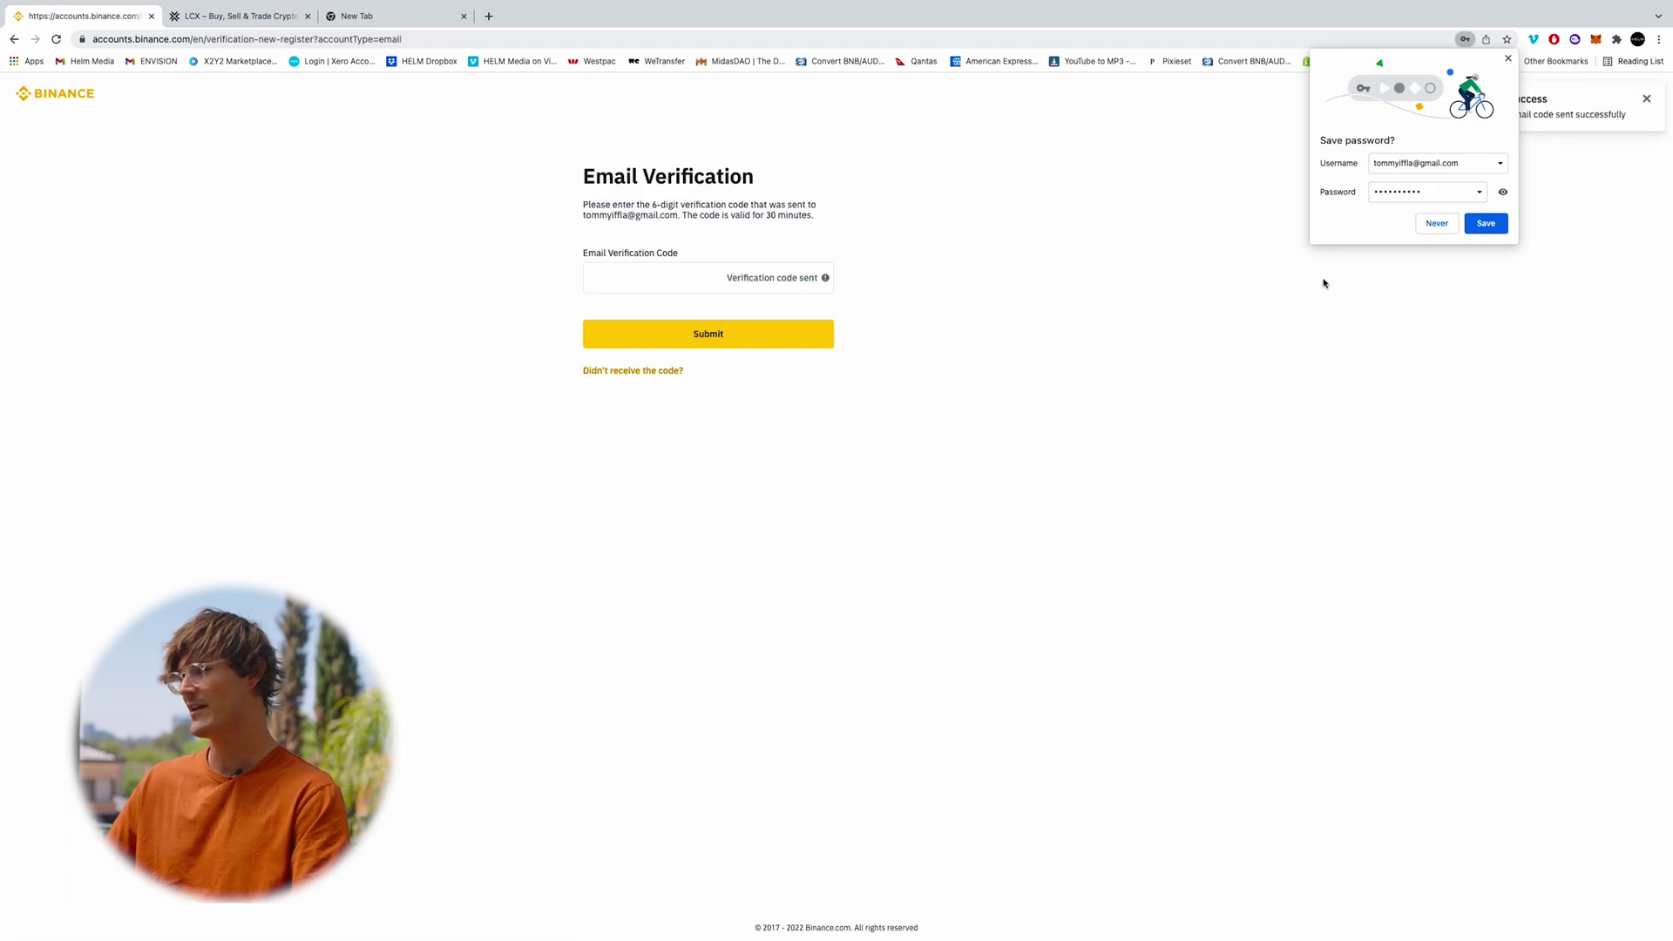
left_click(1477, 229)
Open Binance's Confirm Your Registration email in Gmail and copy the activation code.
mouse_move(361, 15)
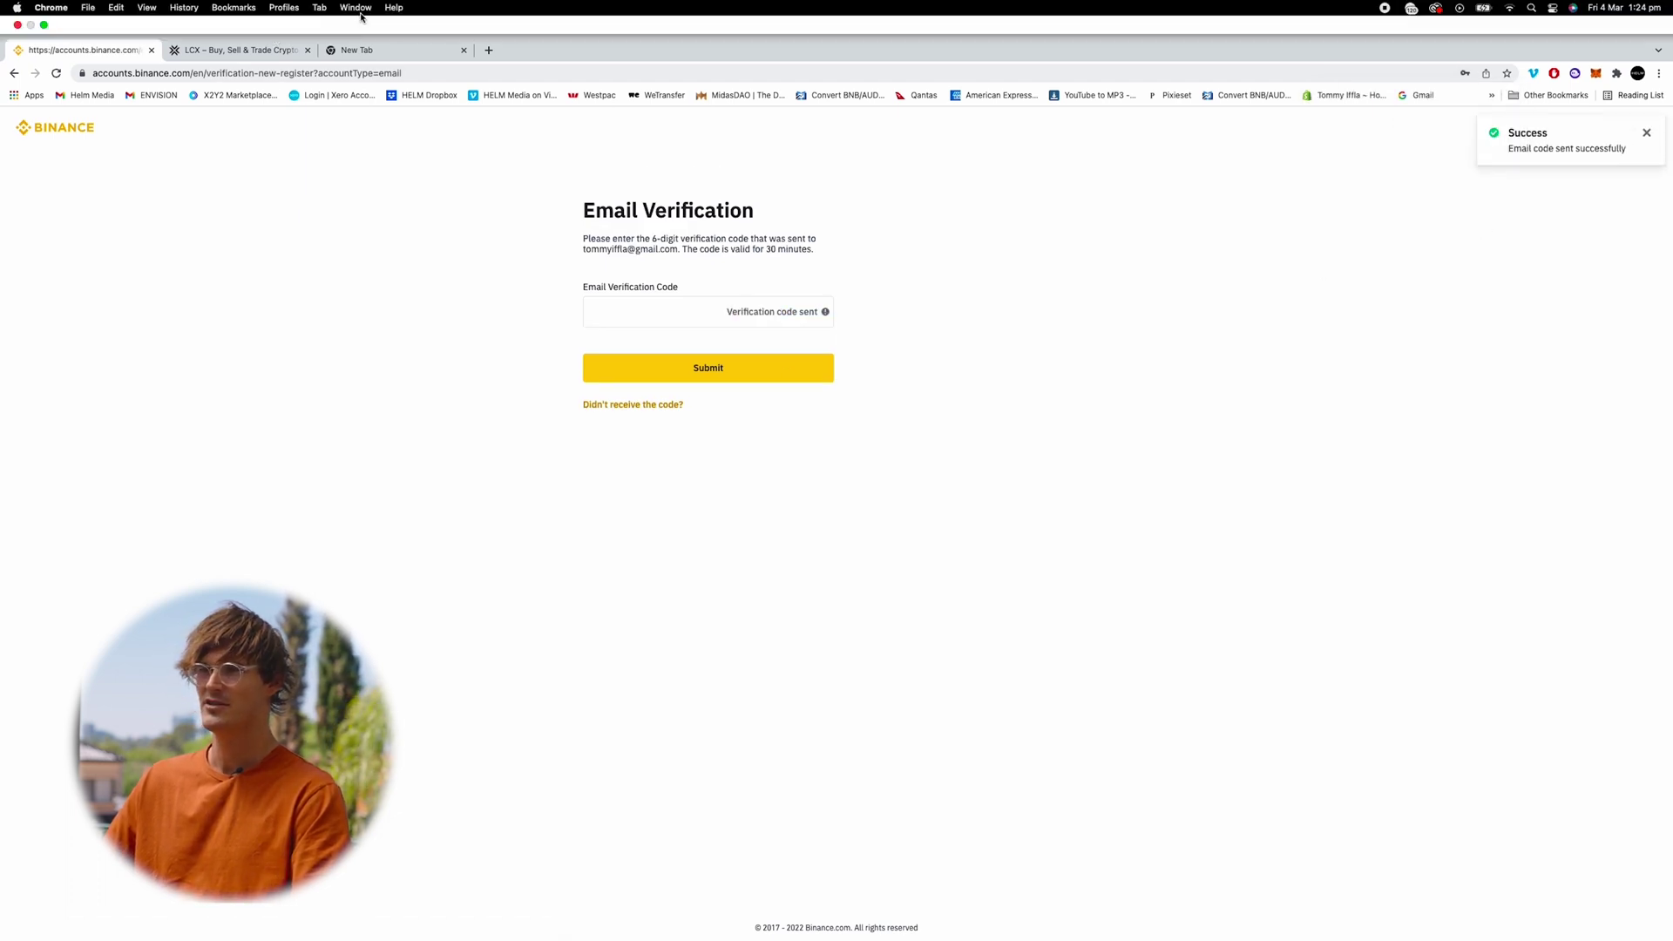
left_click(375, 44)
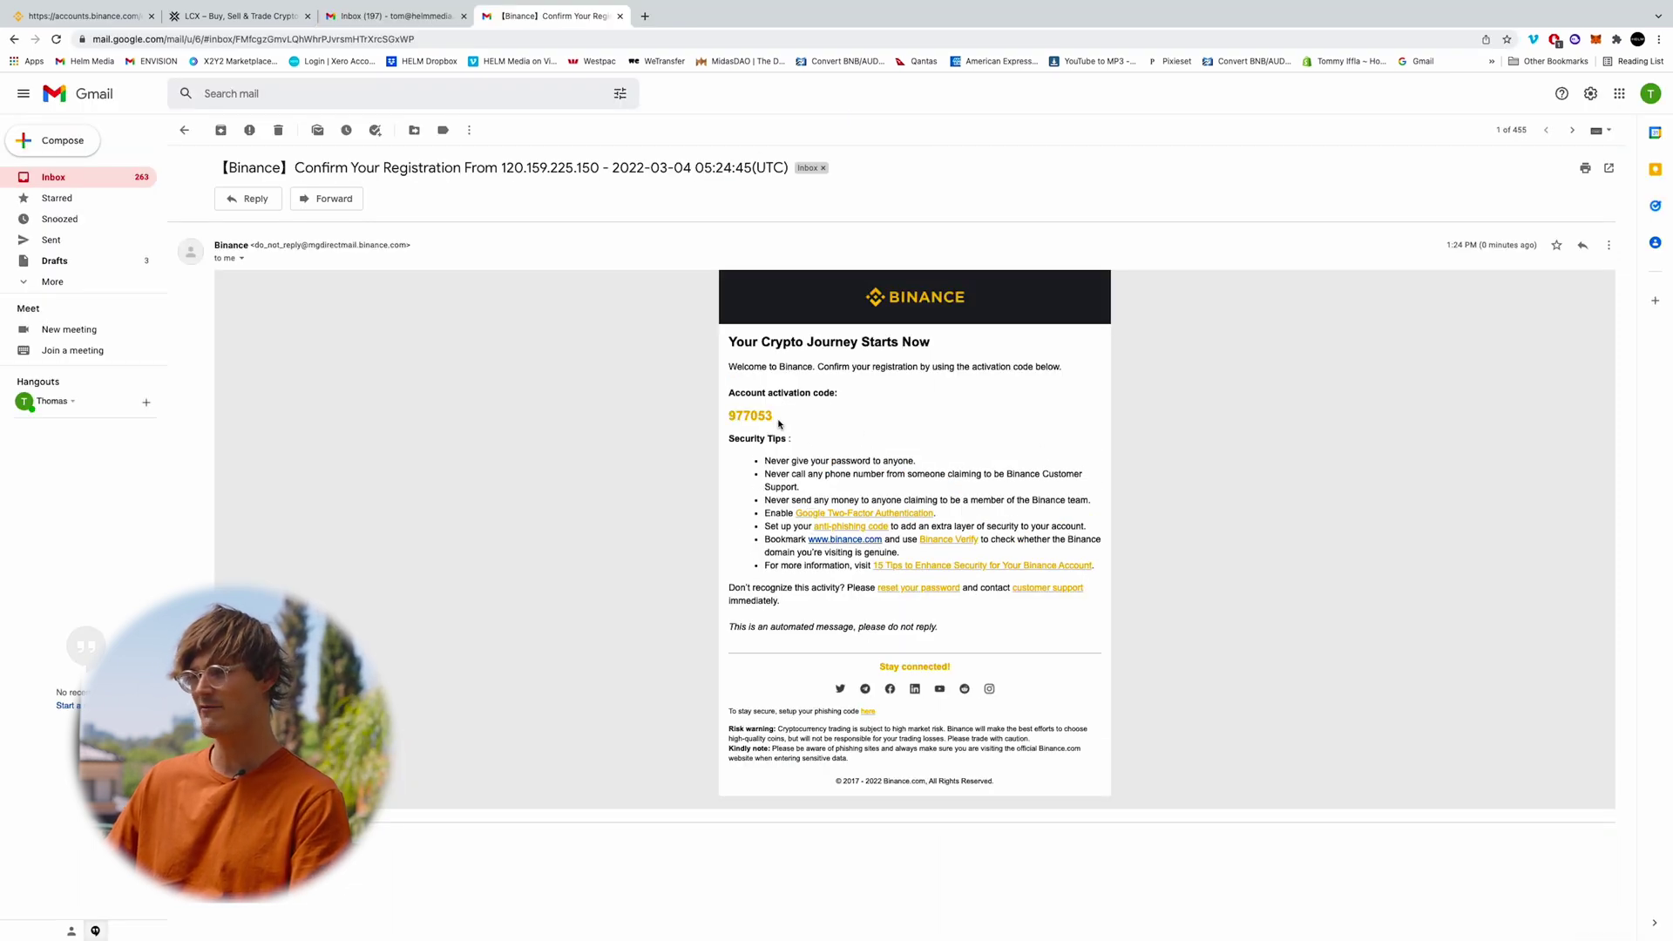
left_click_drag(780, 424, 739, 415)
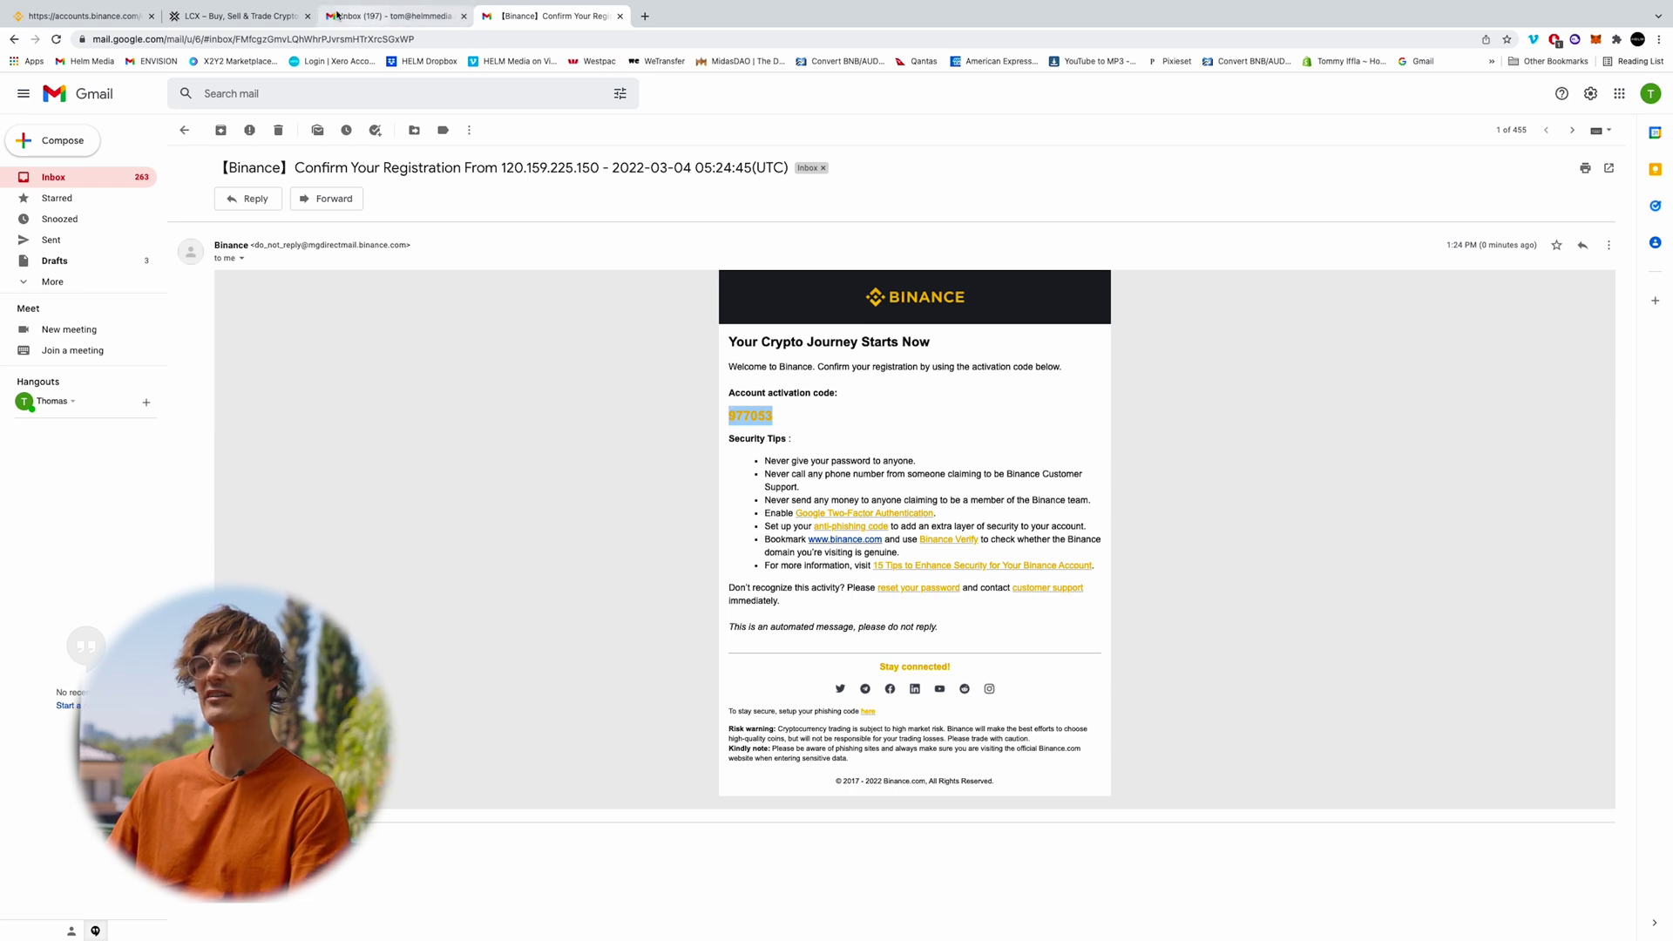
left_click(112, 14)
Paste and submit the emailed activation code, then start personal identity verification.
left_click(707, 287)
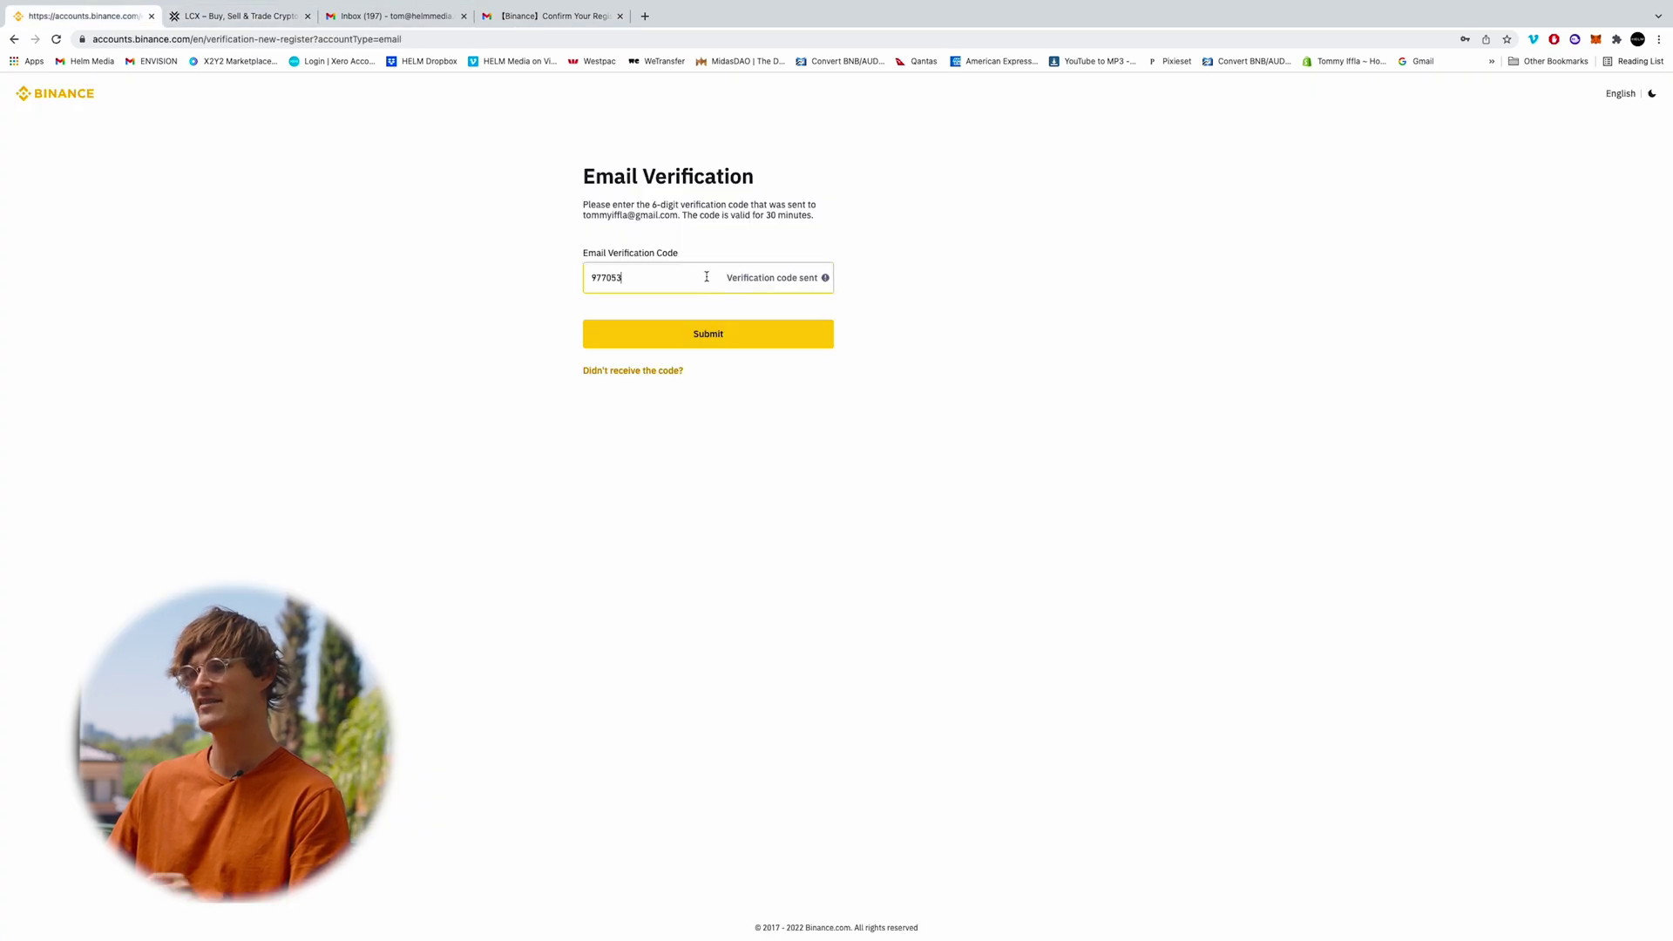
left_click(685, 347)
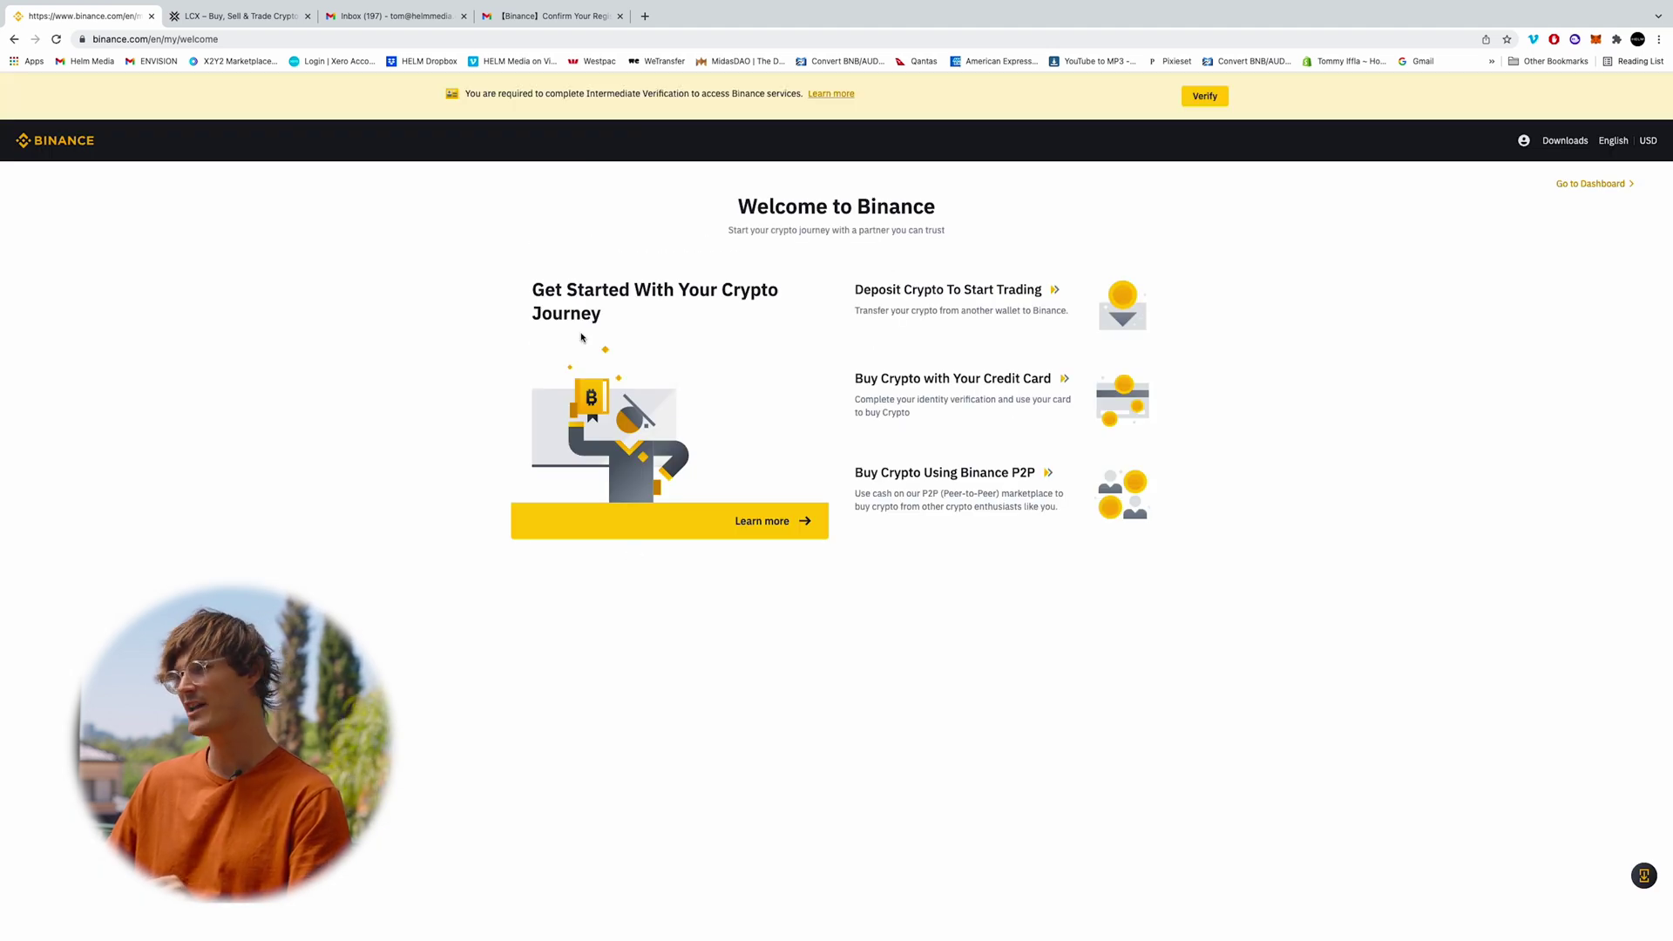
left_click(1198, 97)
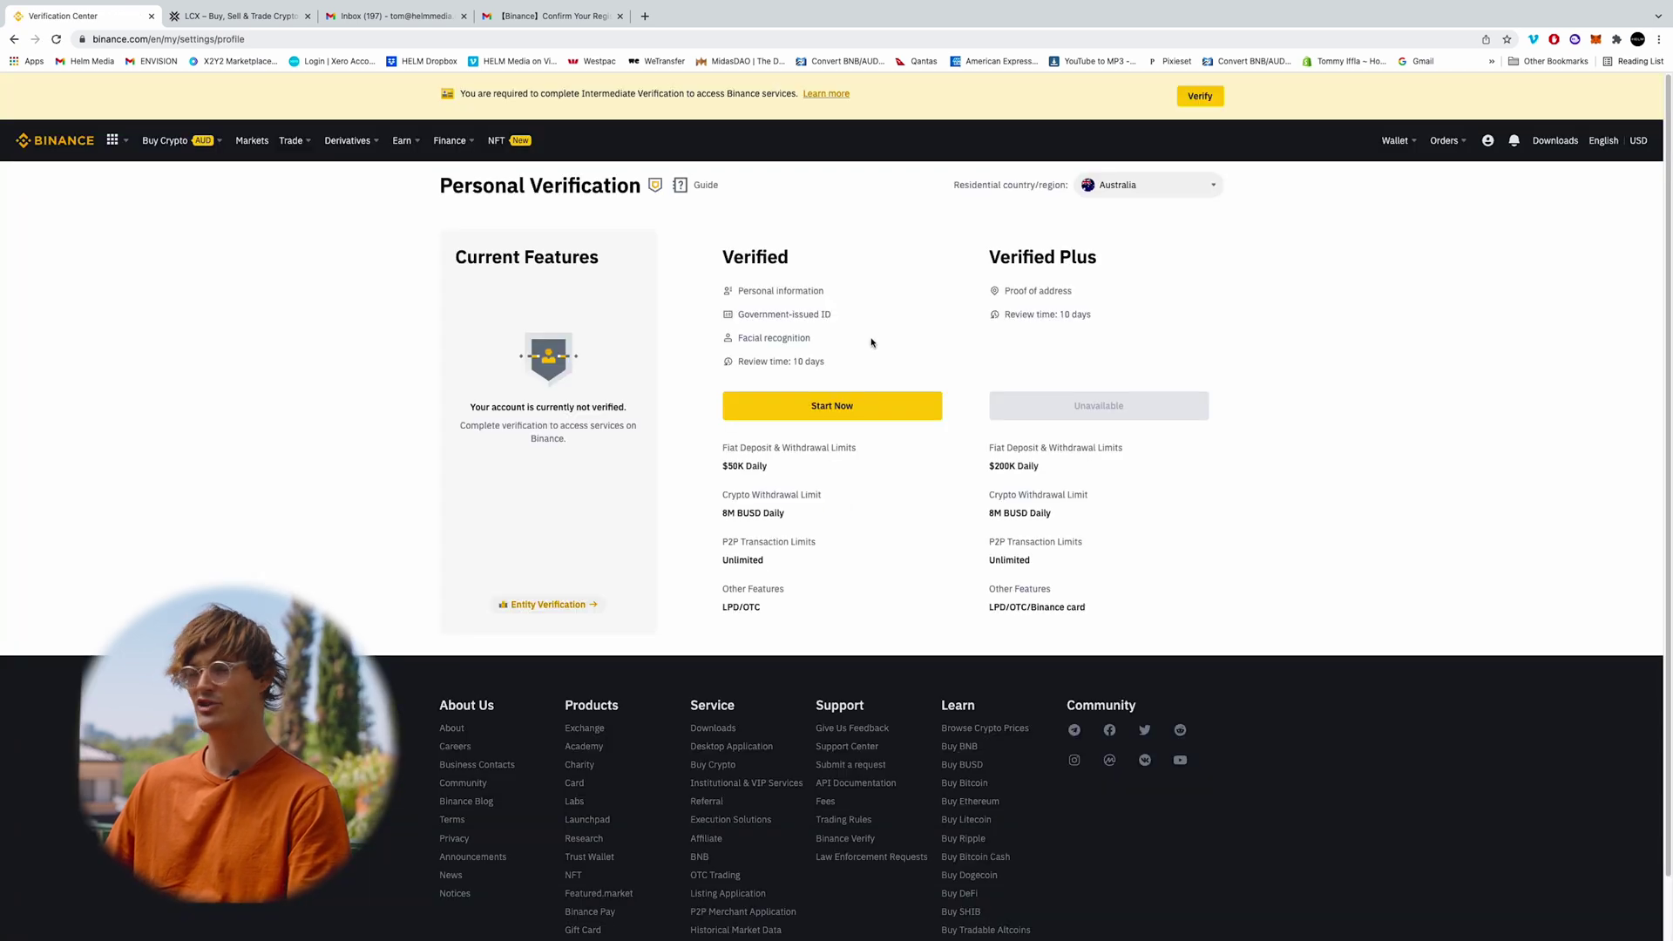
left_click(849, 403)
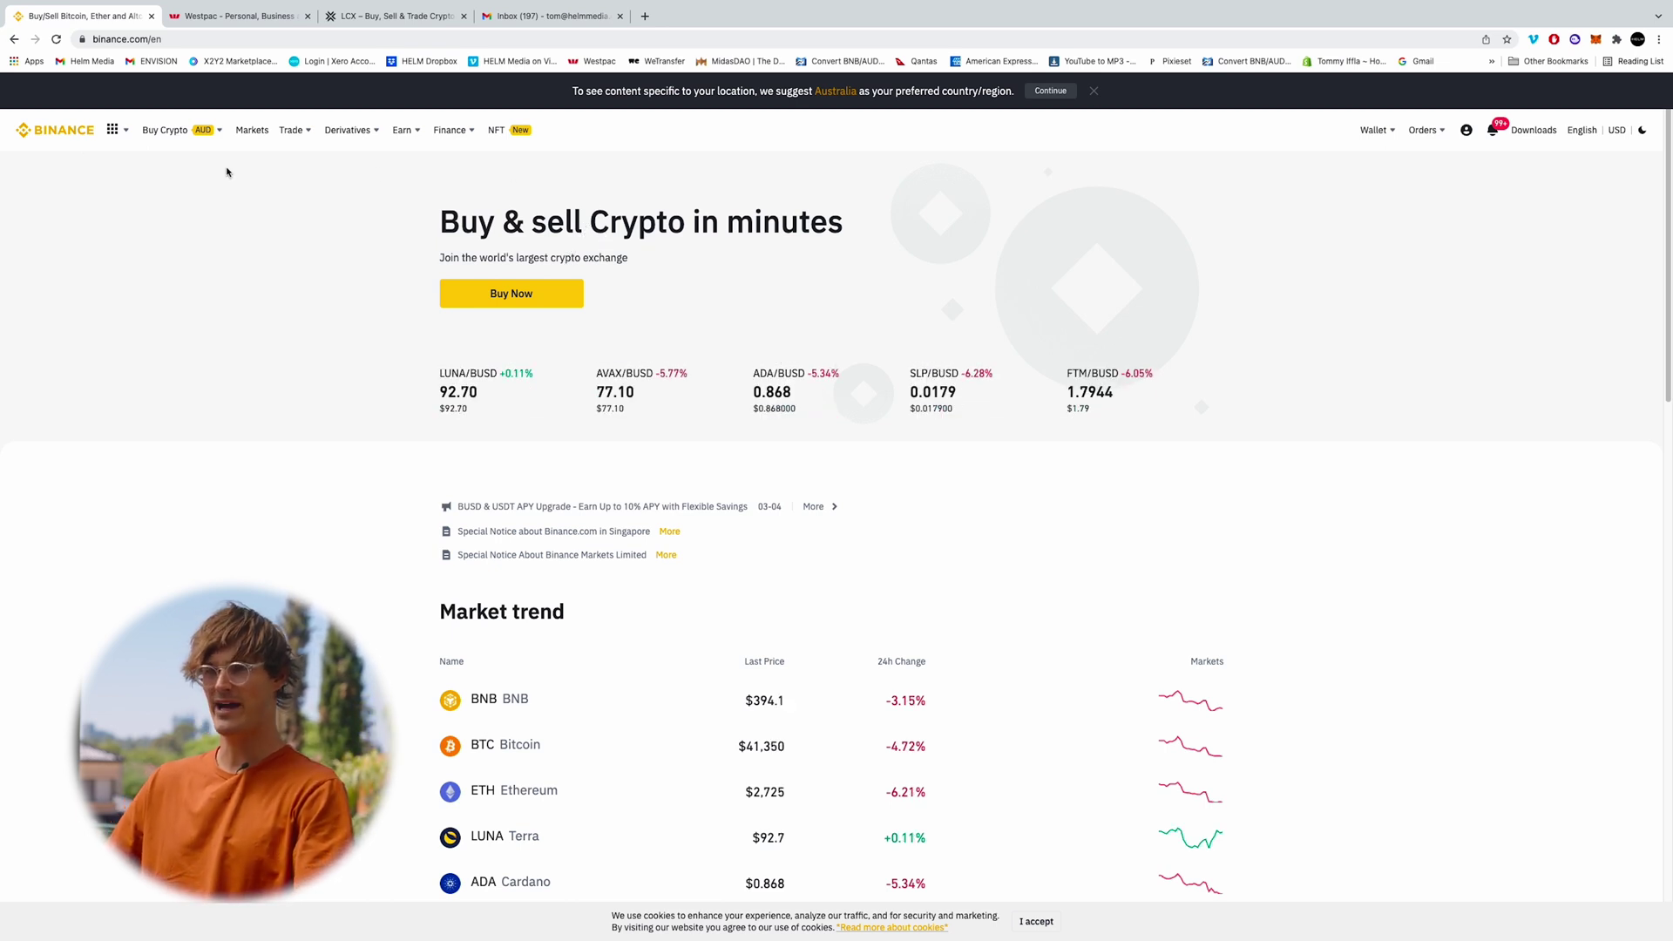
Dismiss the suggested region banner and head to Buy Crypto's deposit options.
left_click(65, 132)
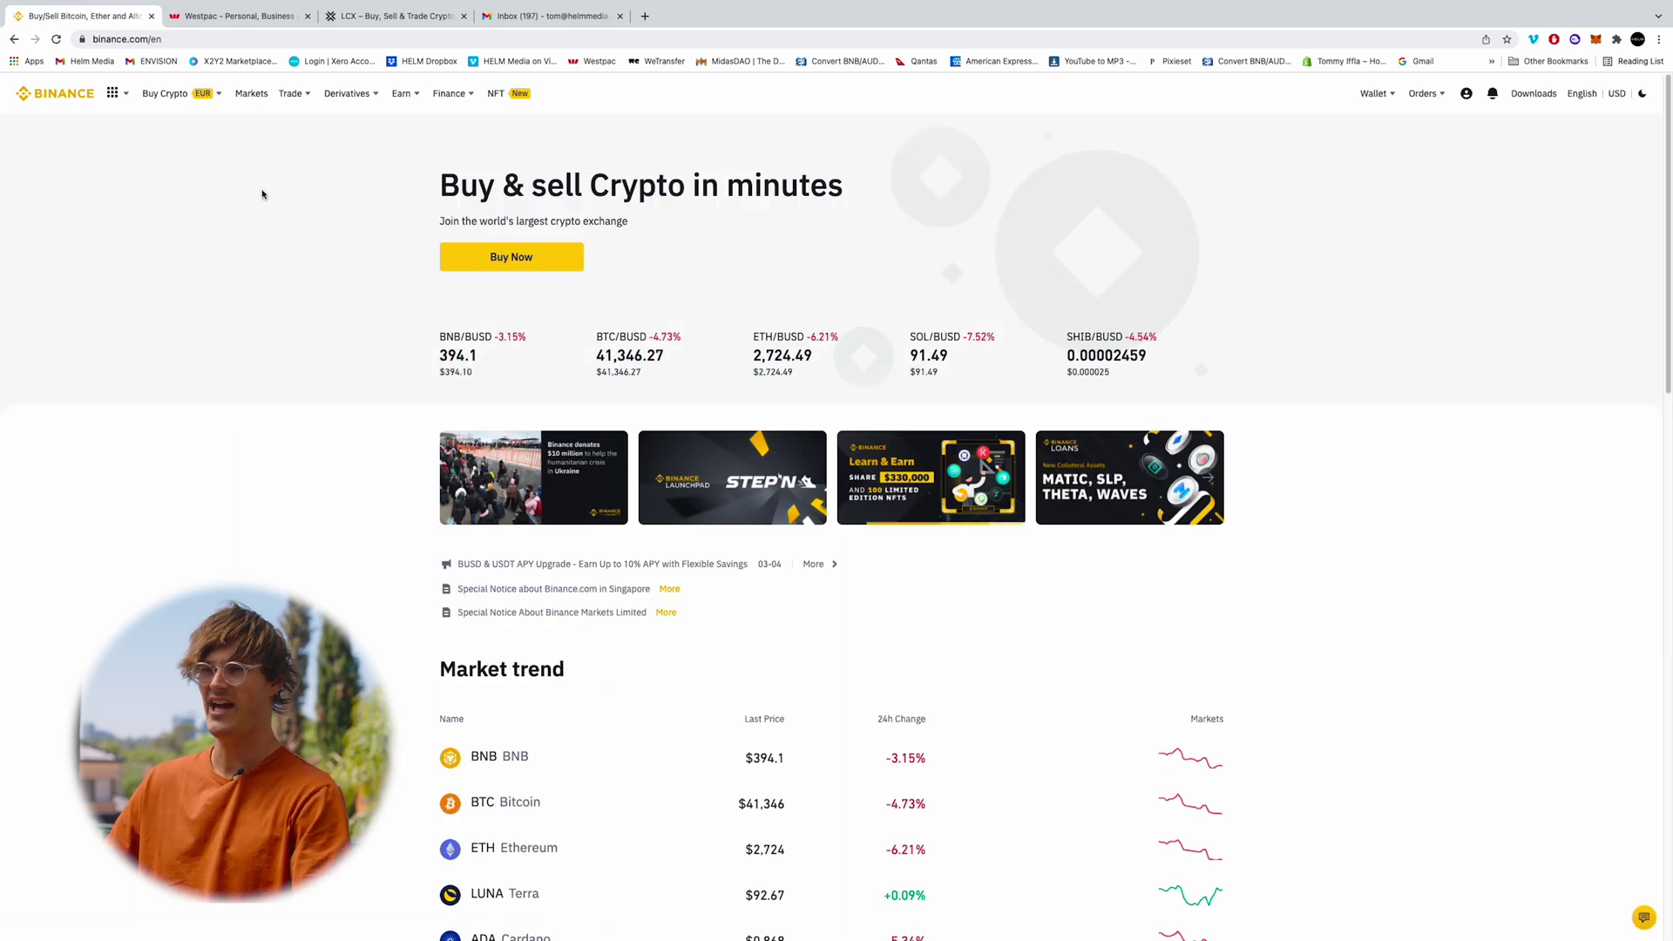
mouse_move(215, 135)
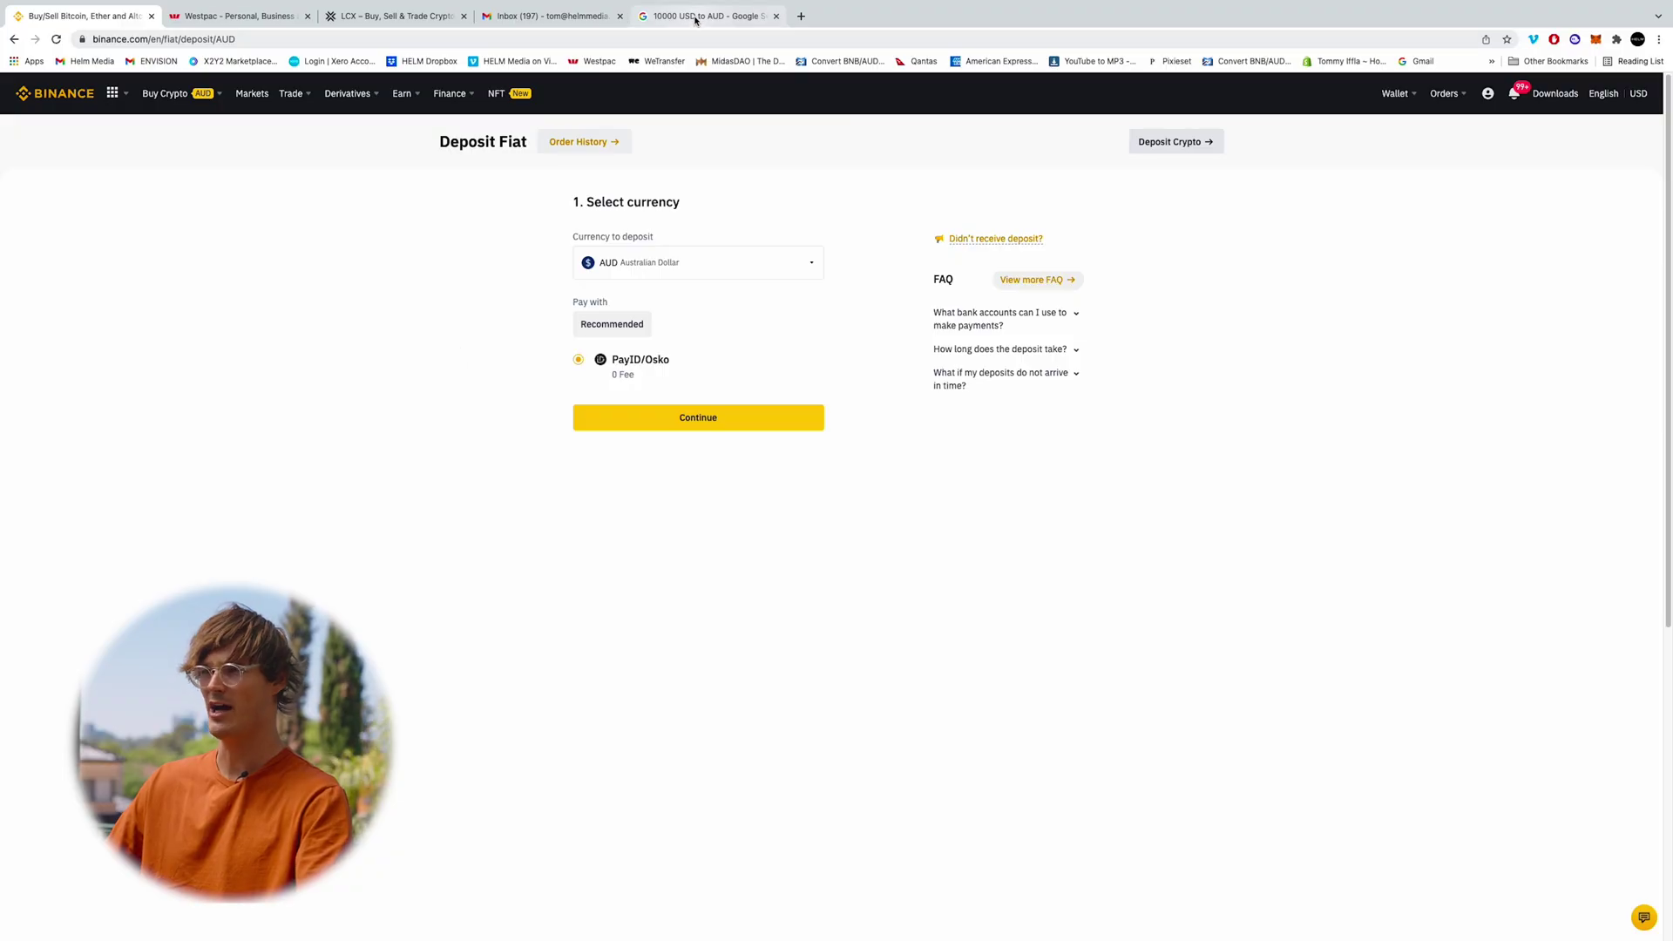
Convert 150 USD to AUD on Google, then change it to 185 USD and select 251.47.
left_click(691, 19)
triple_click(238, 106)
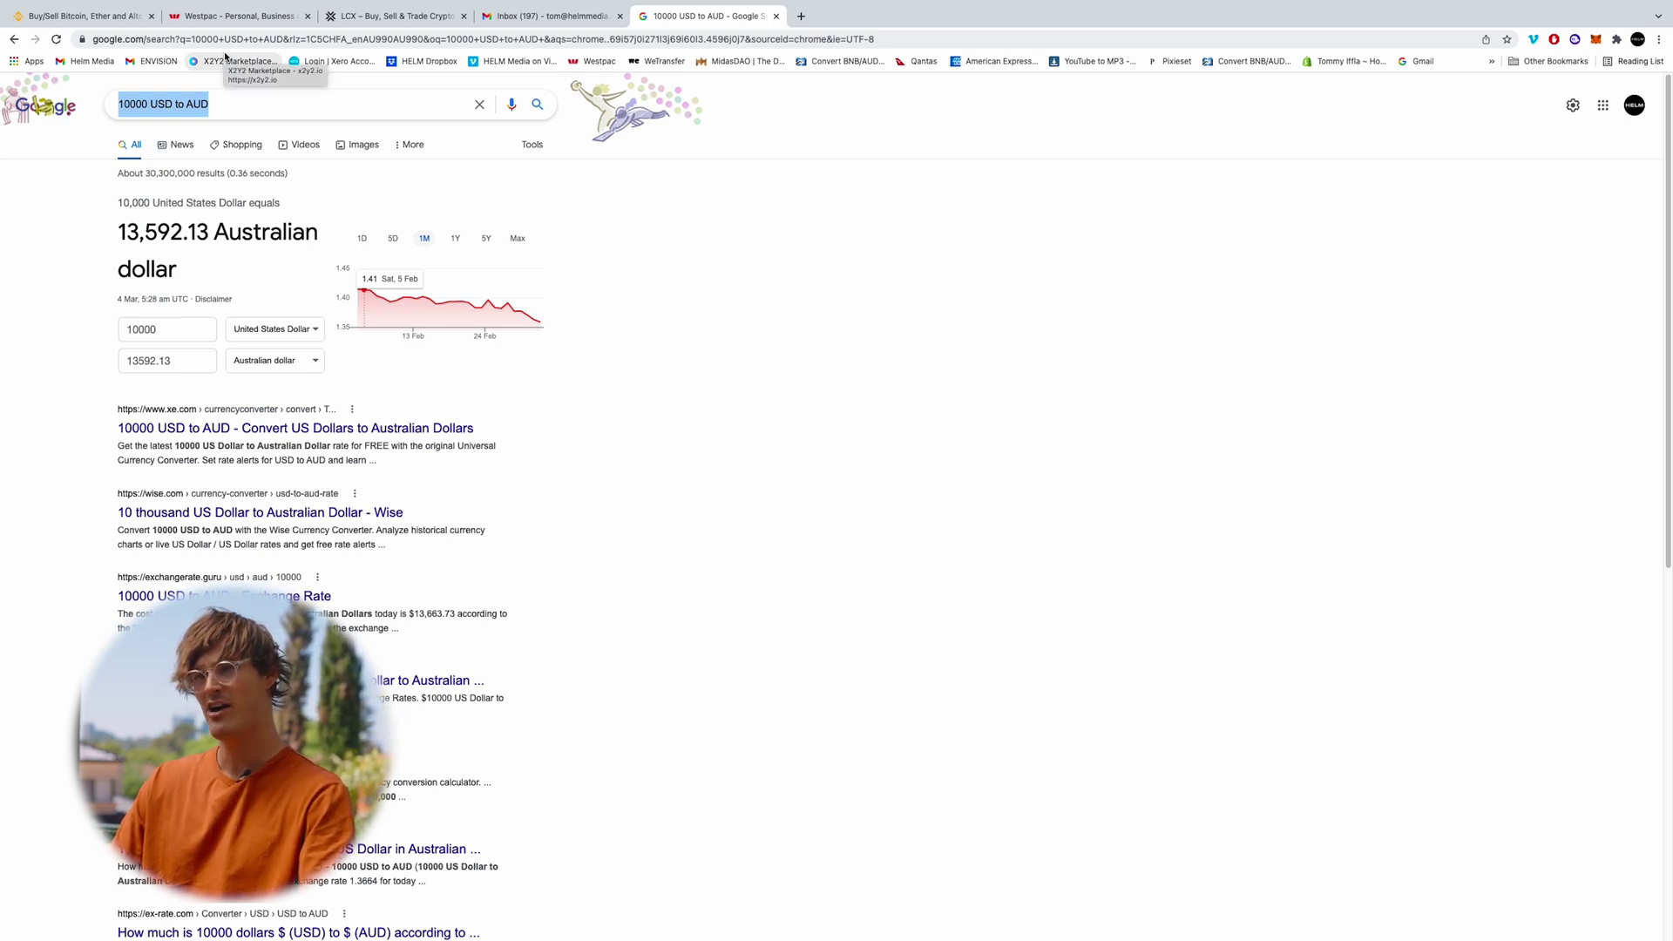
type("150 USD ")
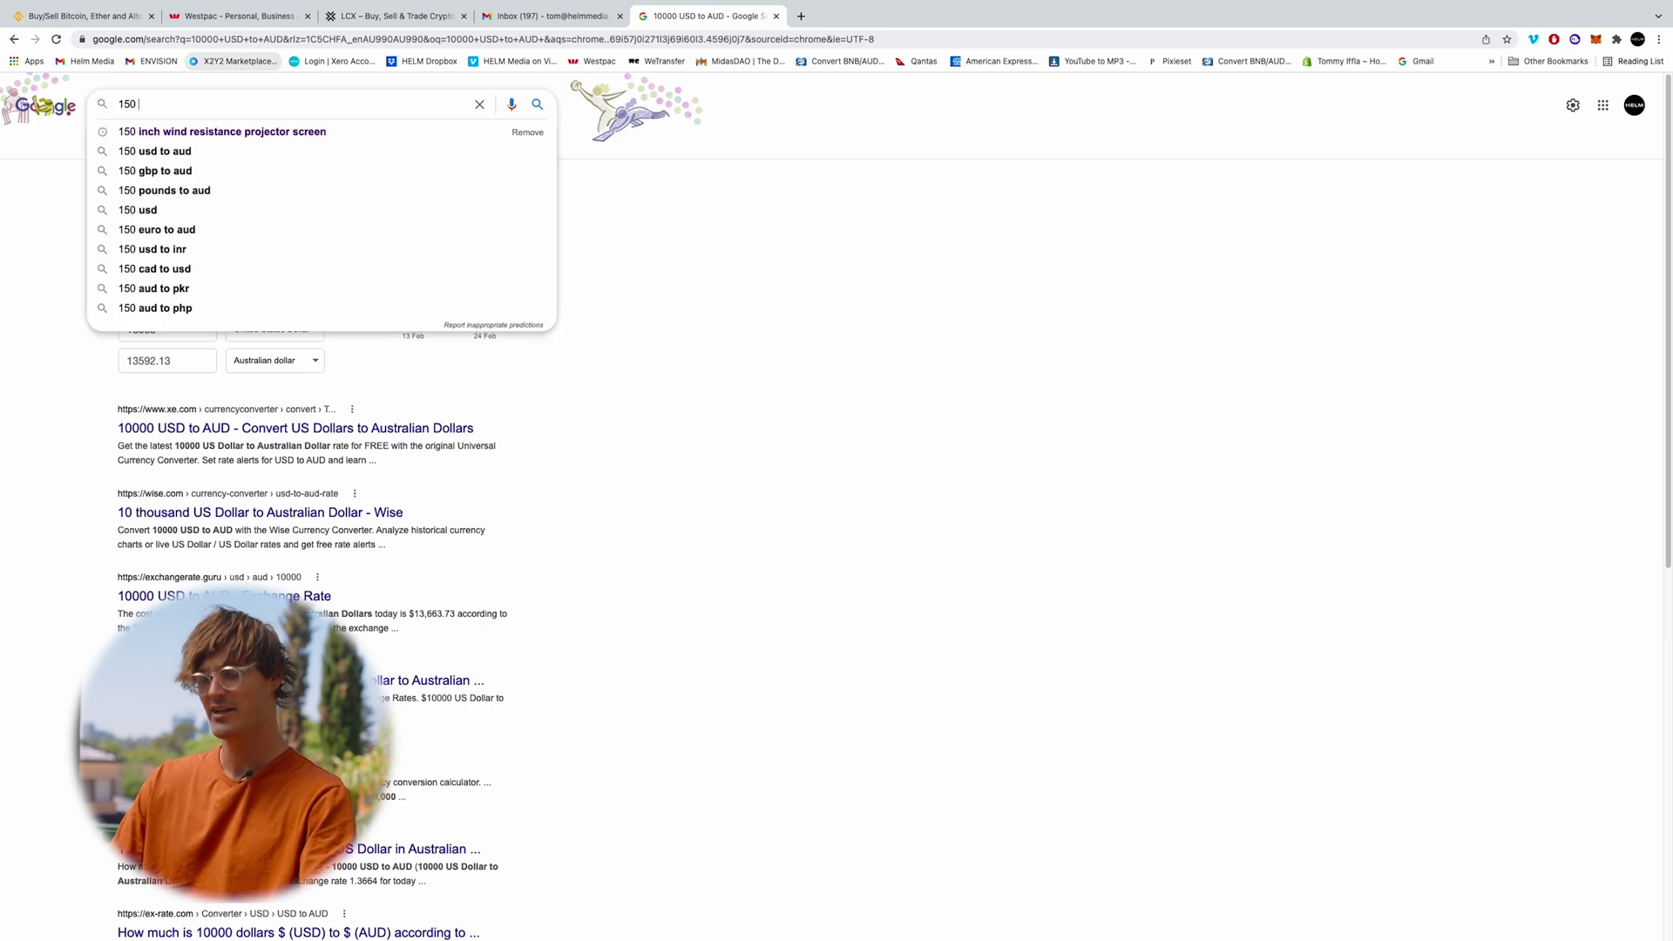
type("to aud")
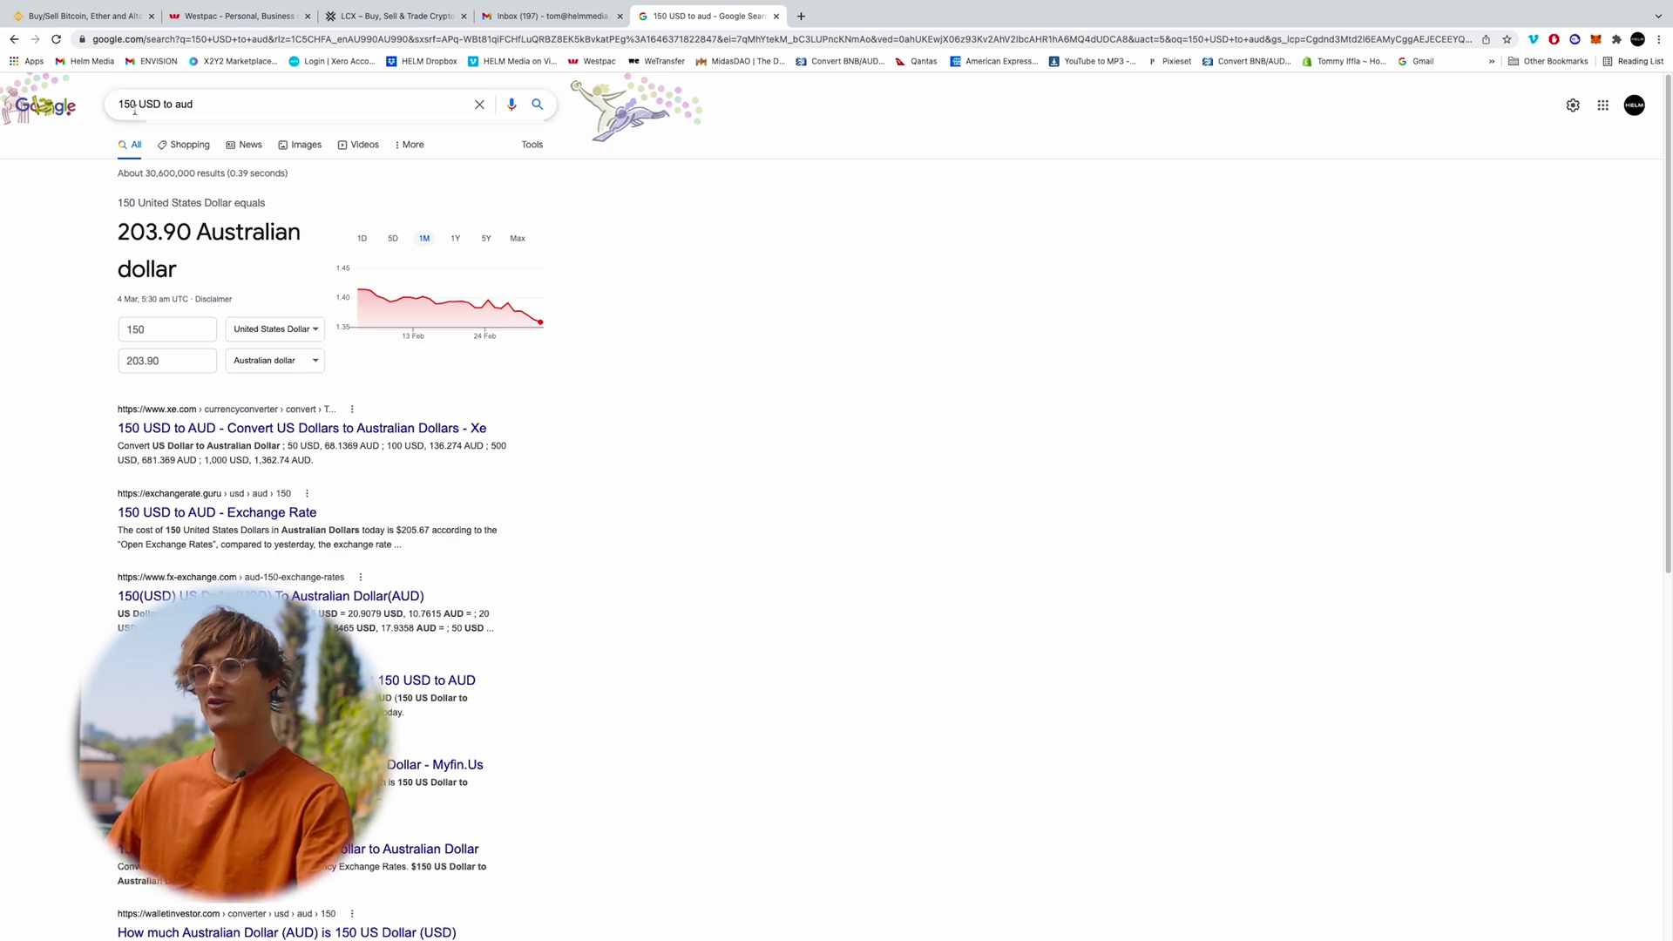
left_click_drag(137, 104, 127, 108)
type("85")
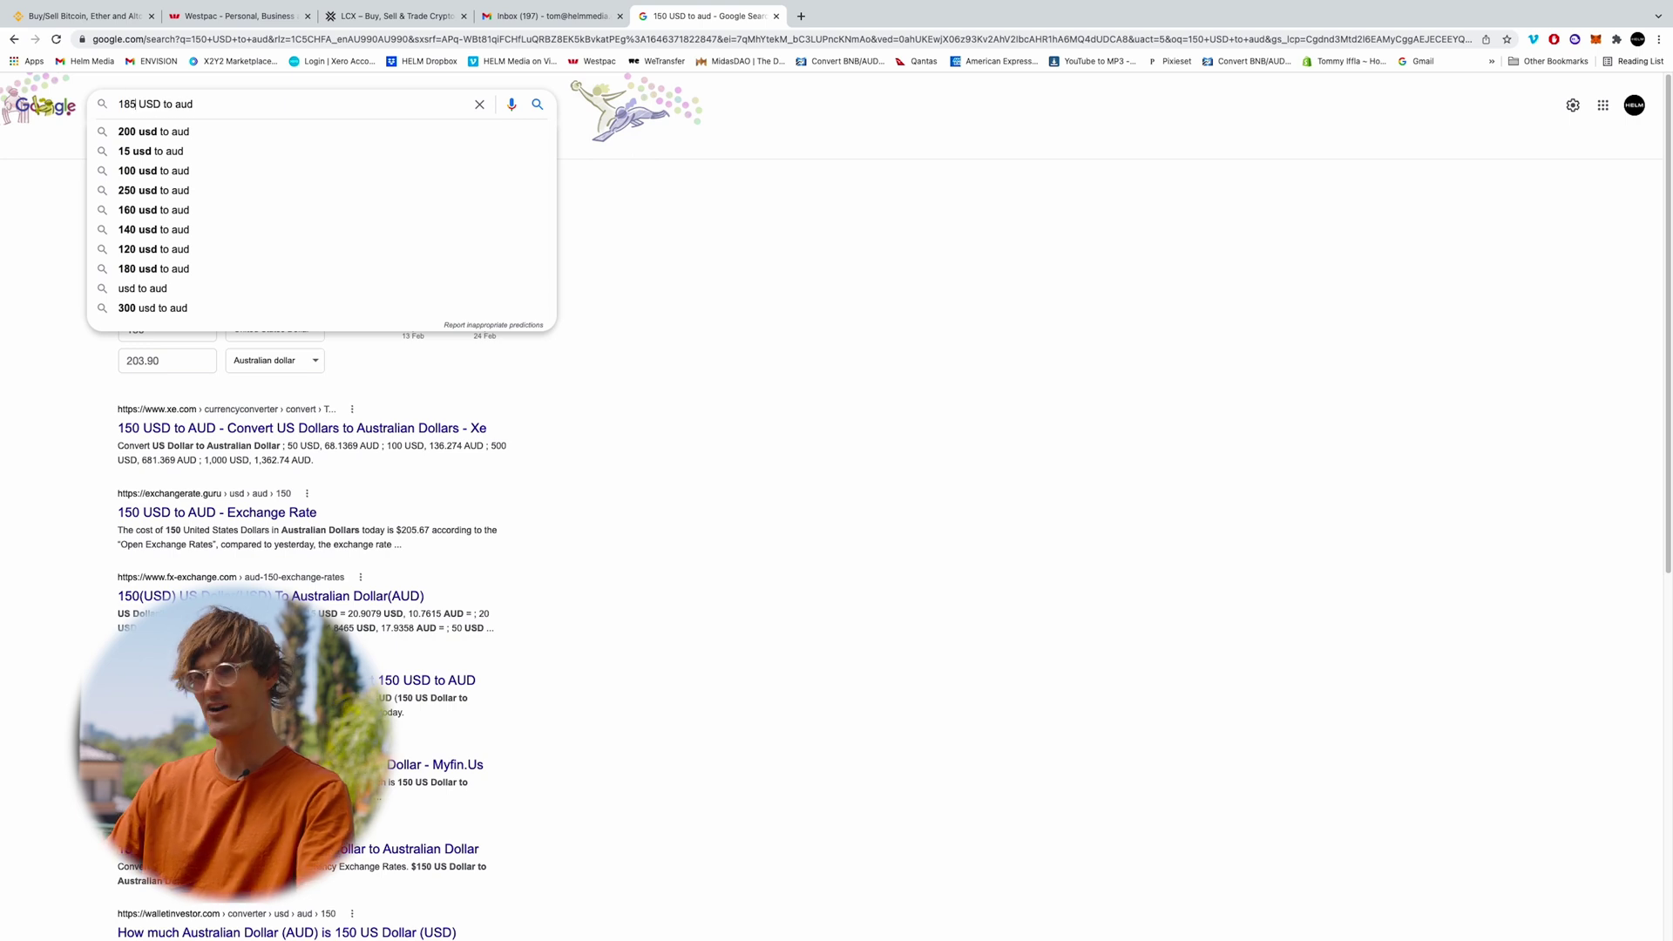
key("Return")
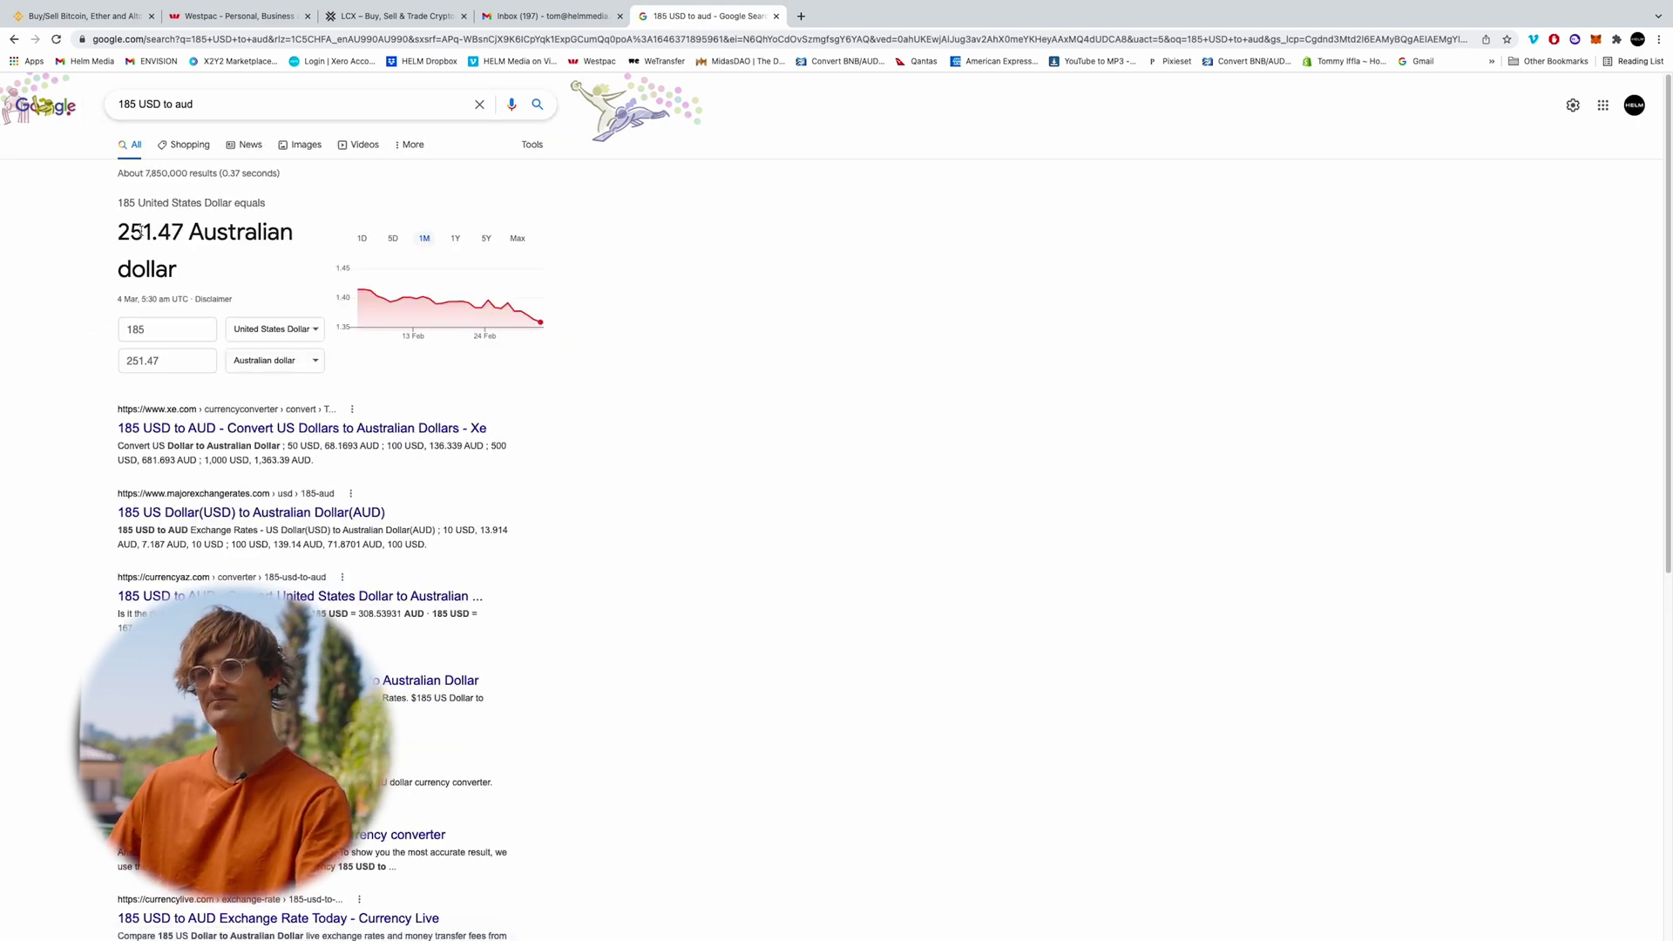
left_click_drag(119, 231, 181, 231)
key("ctrl+c")
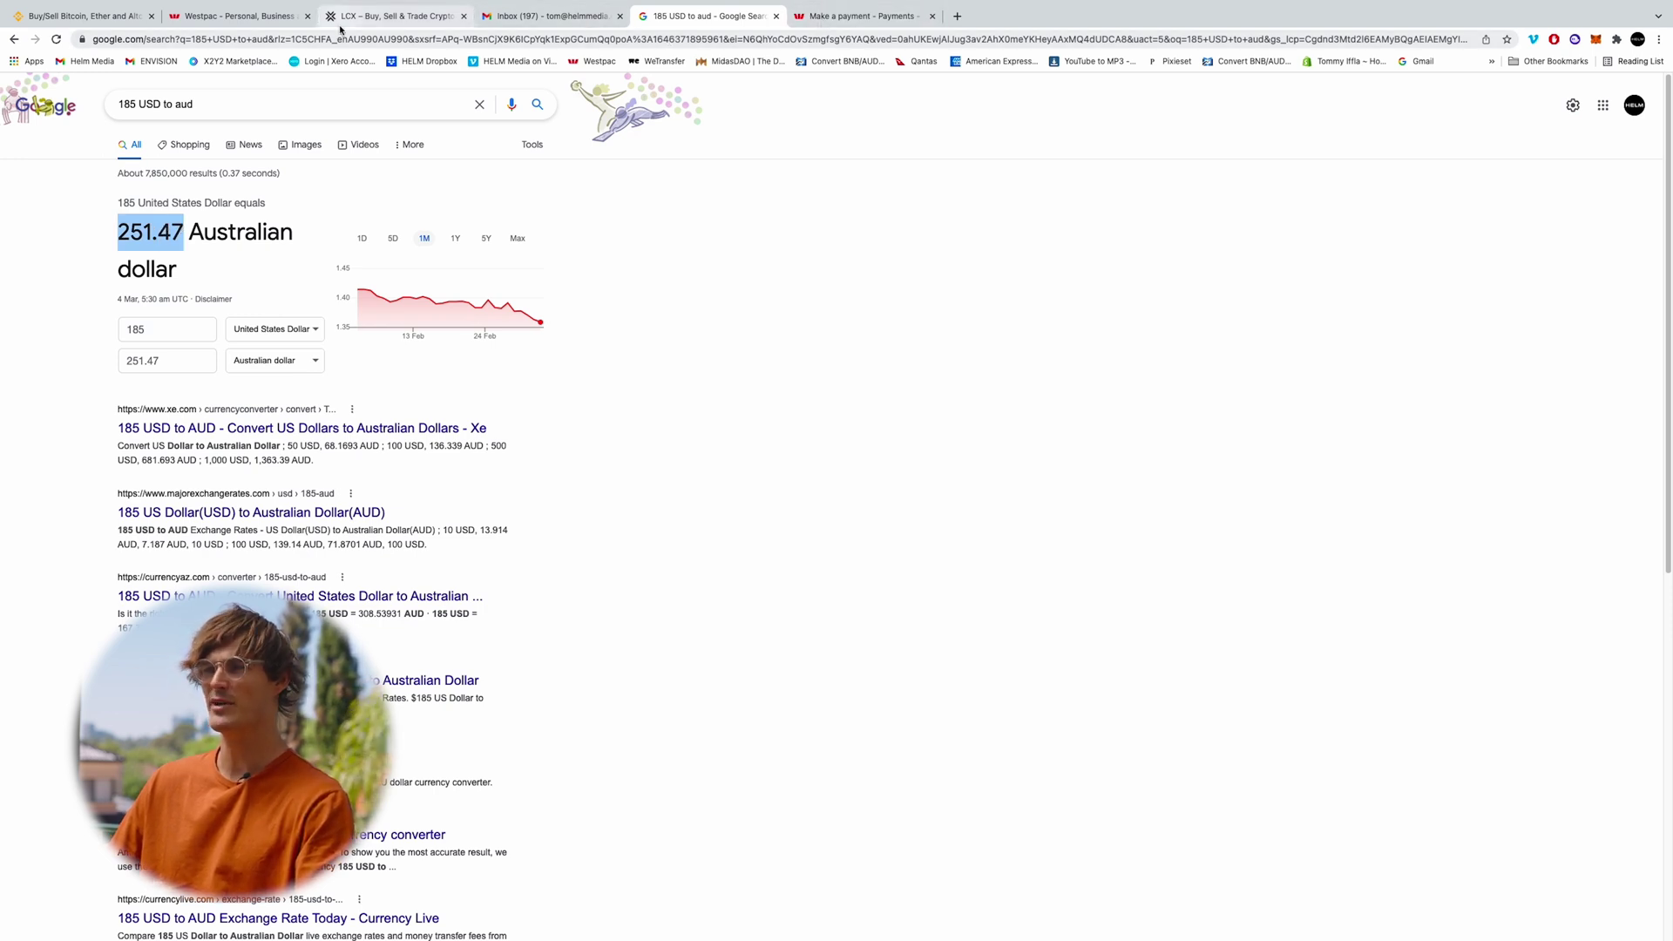
Enter 255 AUD as the Binance fiat deposit amount and continue.
left_click(88, 16)
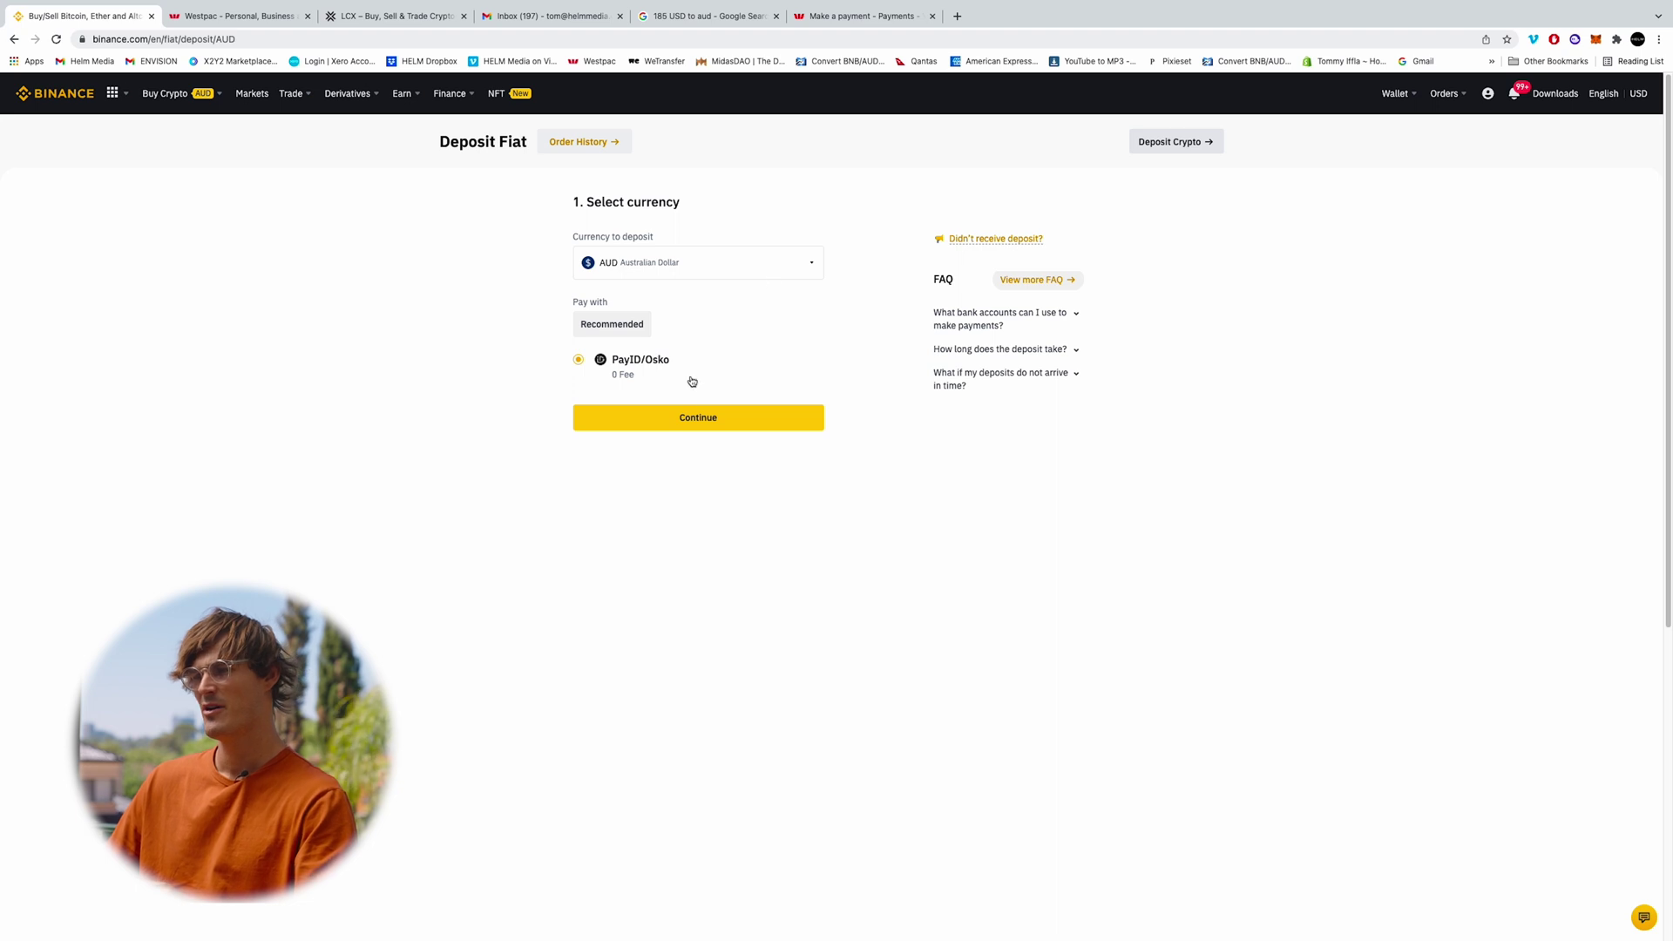
left_click(703, 419)
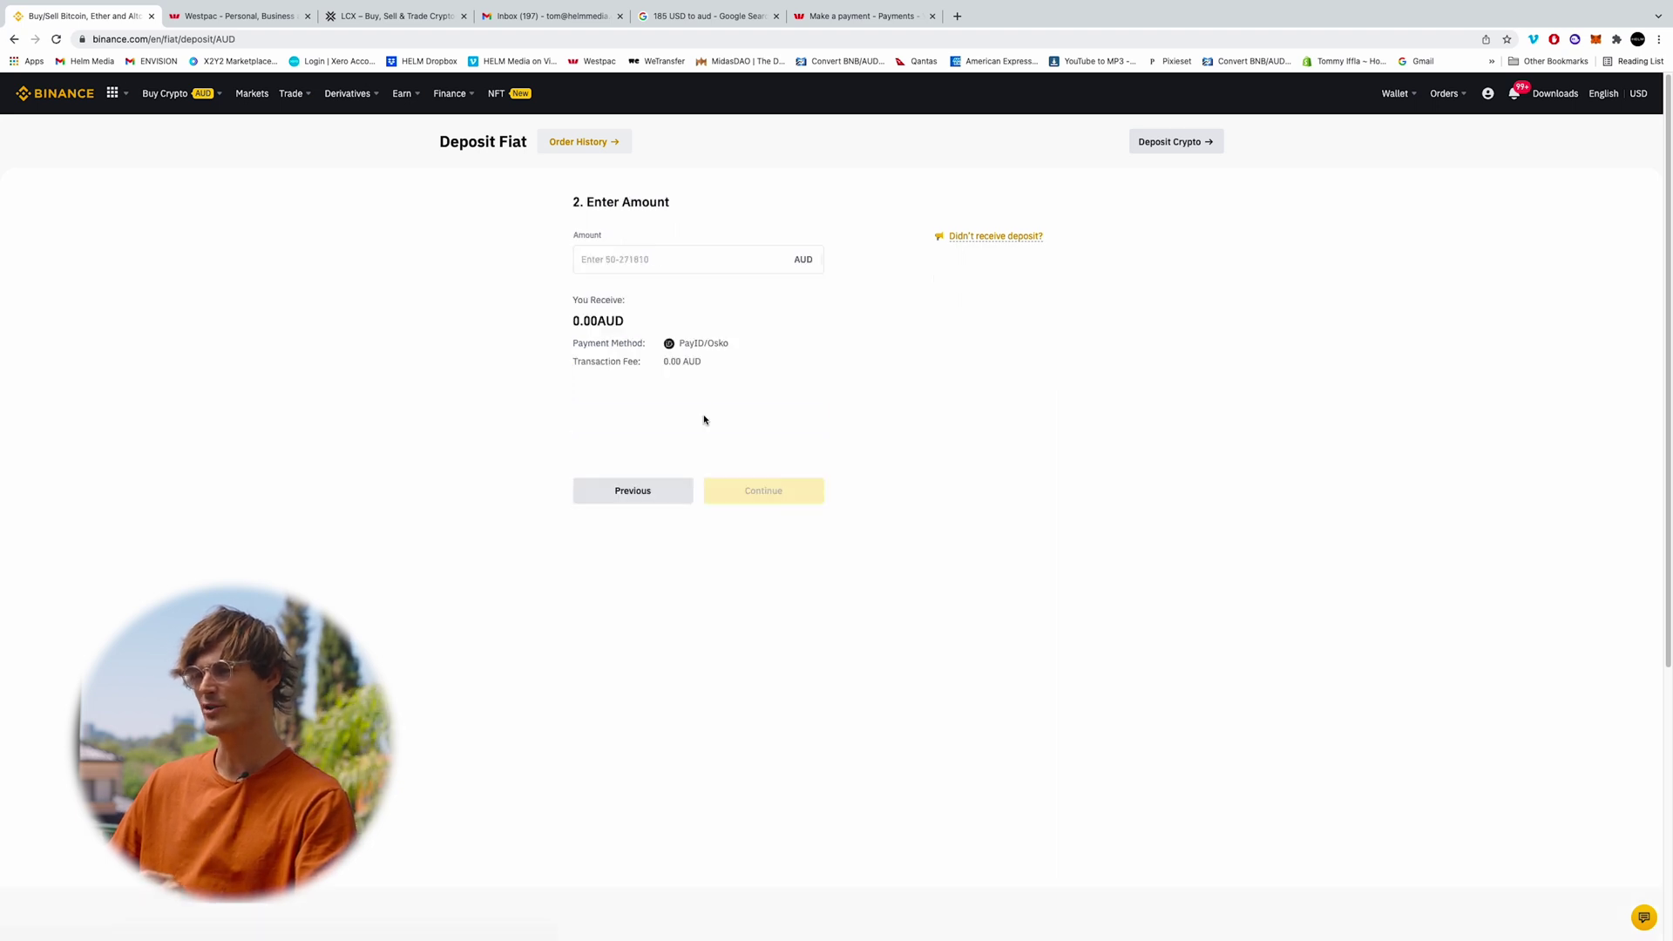
left_click(604, 258)
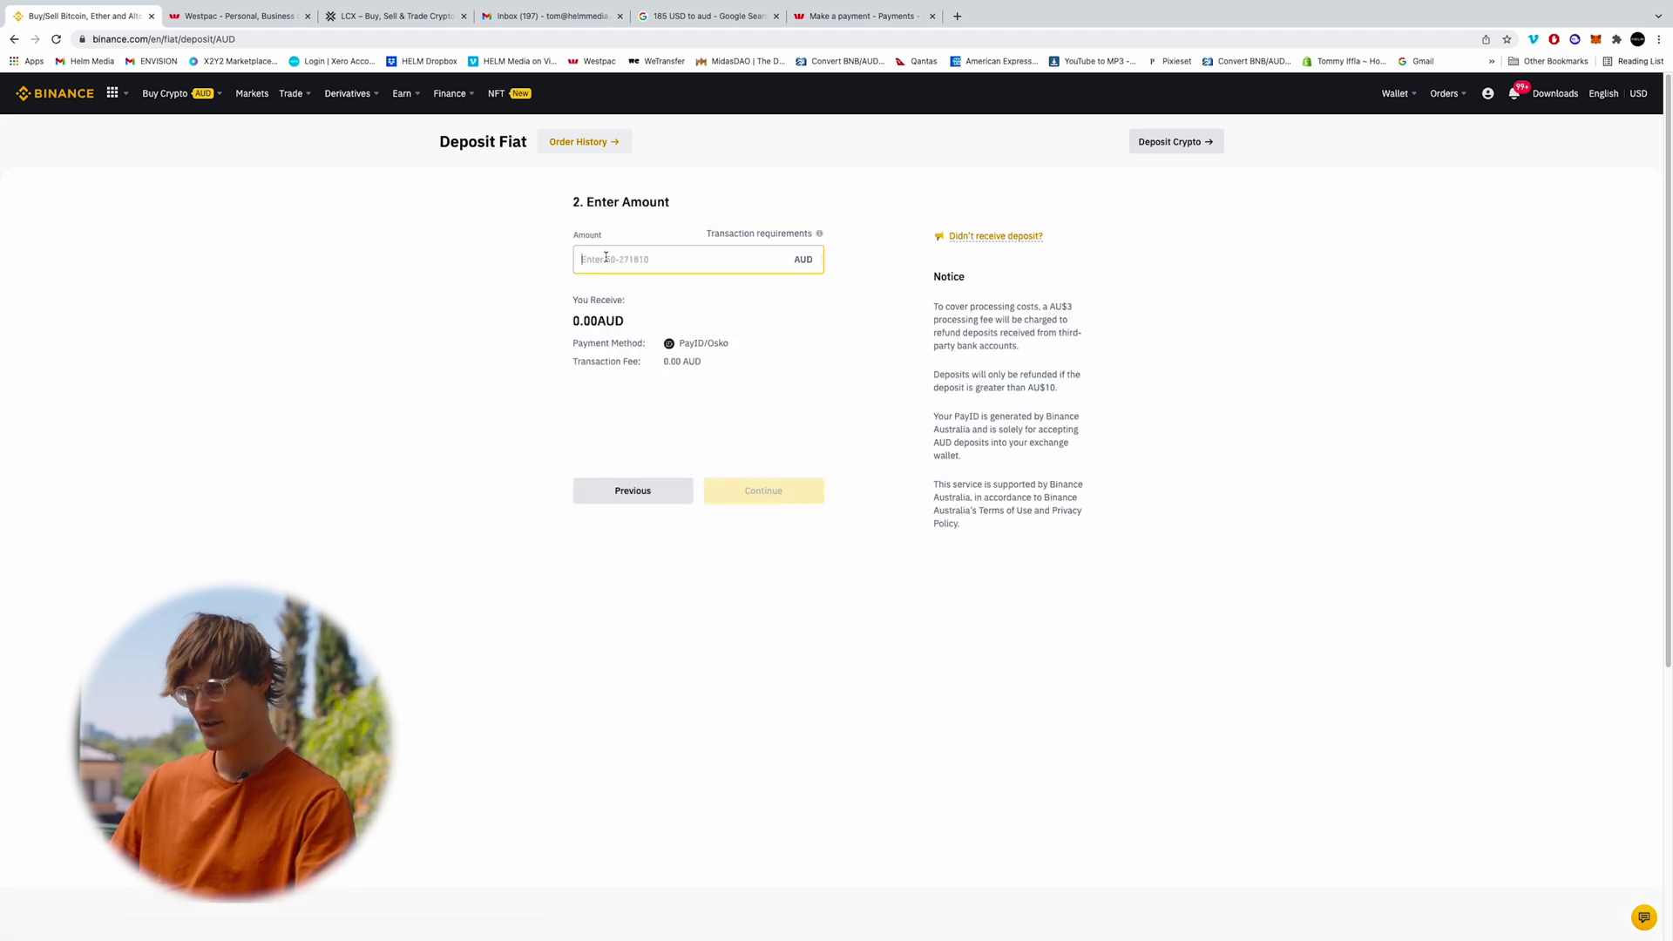
key("ctrl+v")
left_click_drag(586, 259, 651, 279)
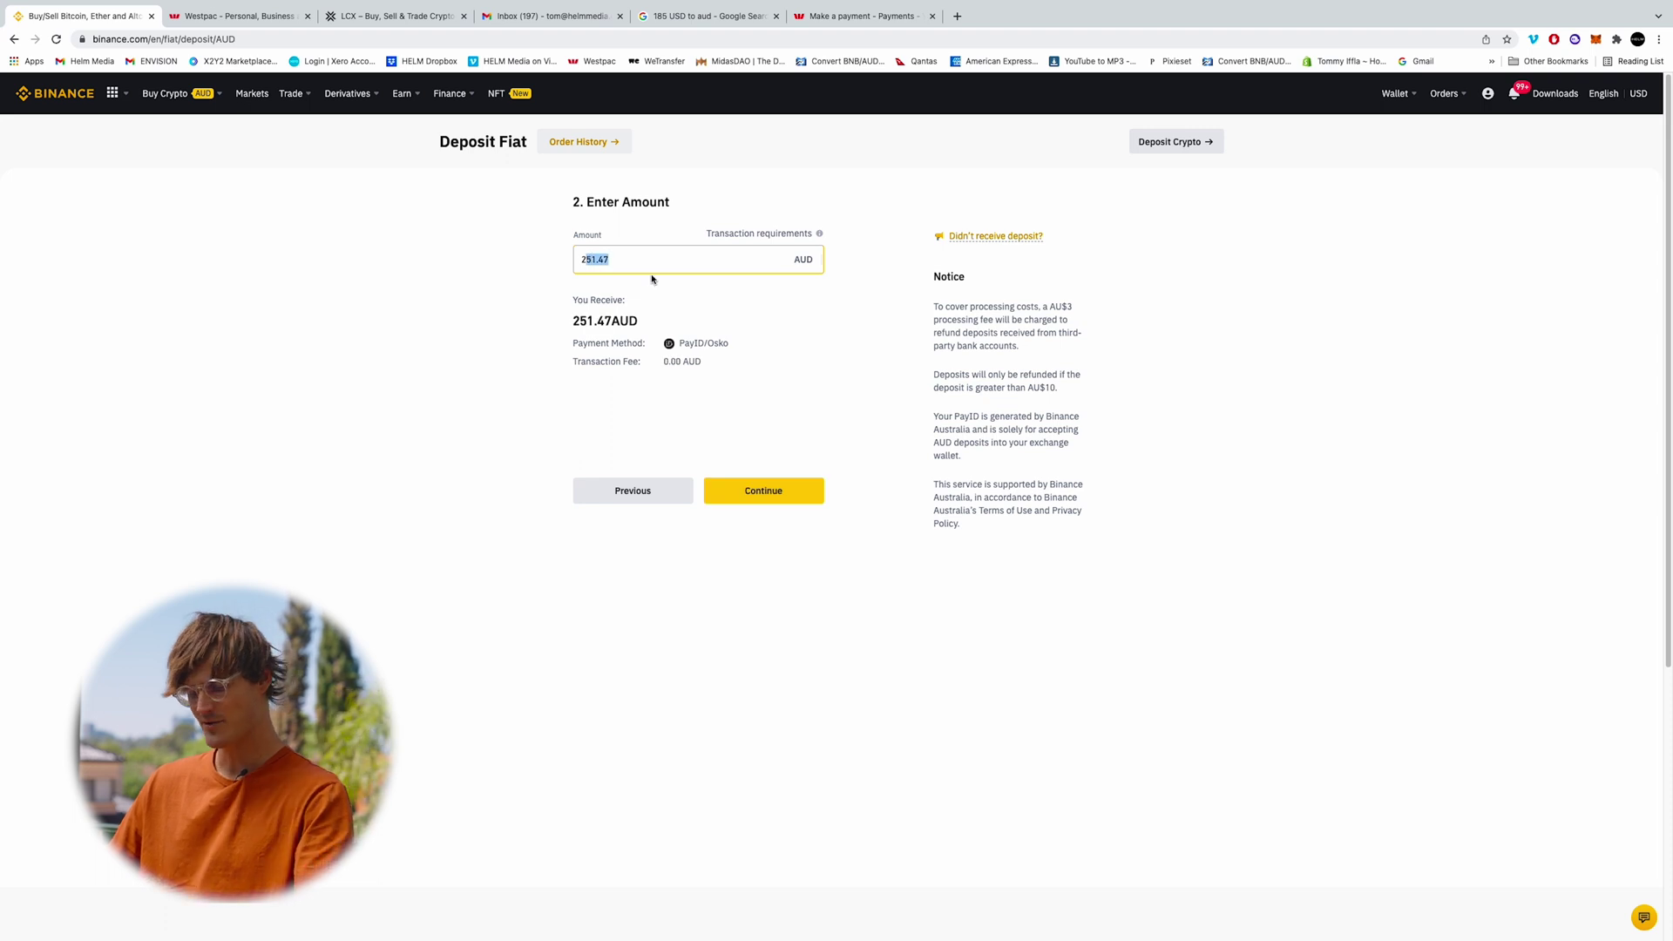
type("55")
left_click(779, 492)
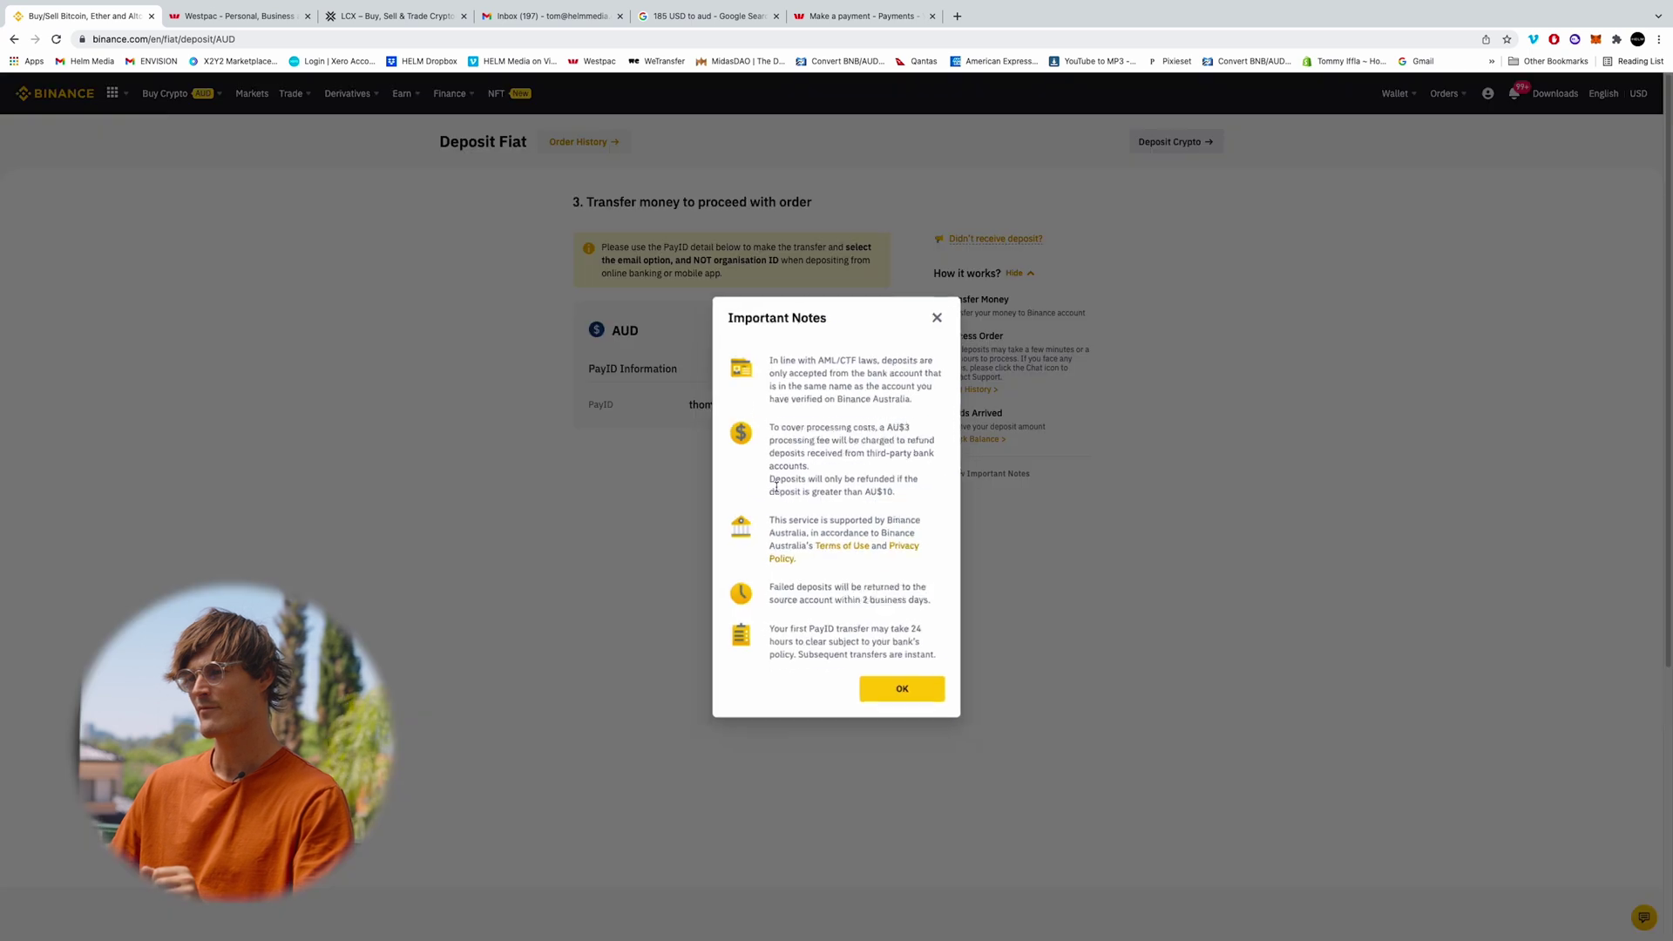
Dismiss the Important Notes and copy the PayID email address for the Westpac payment.
left_click(902, 701)
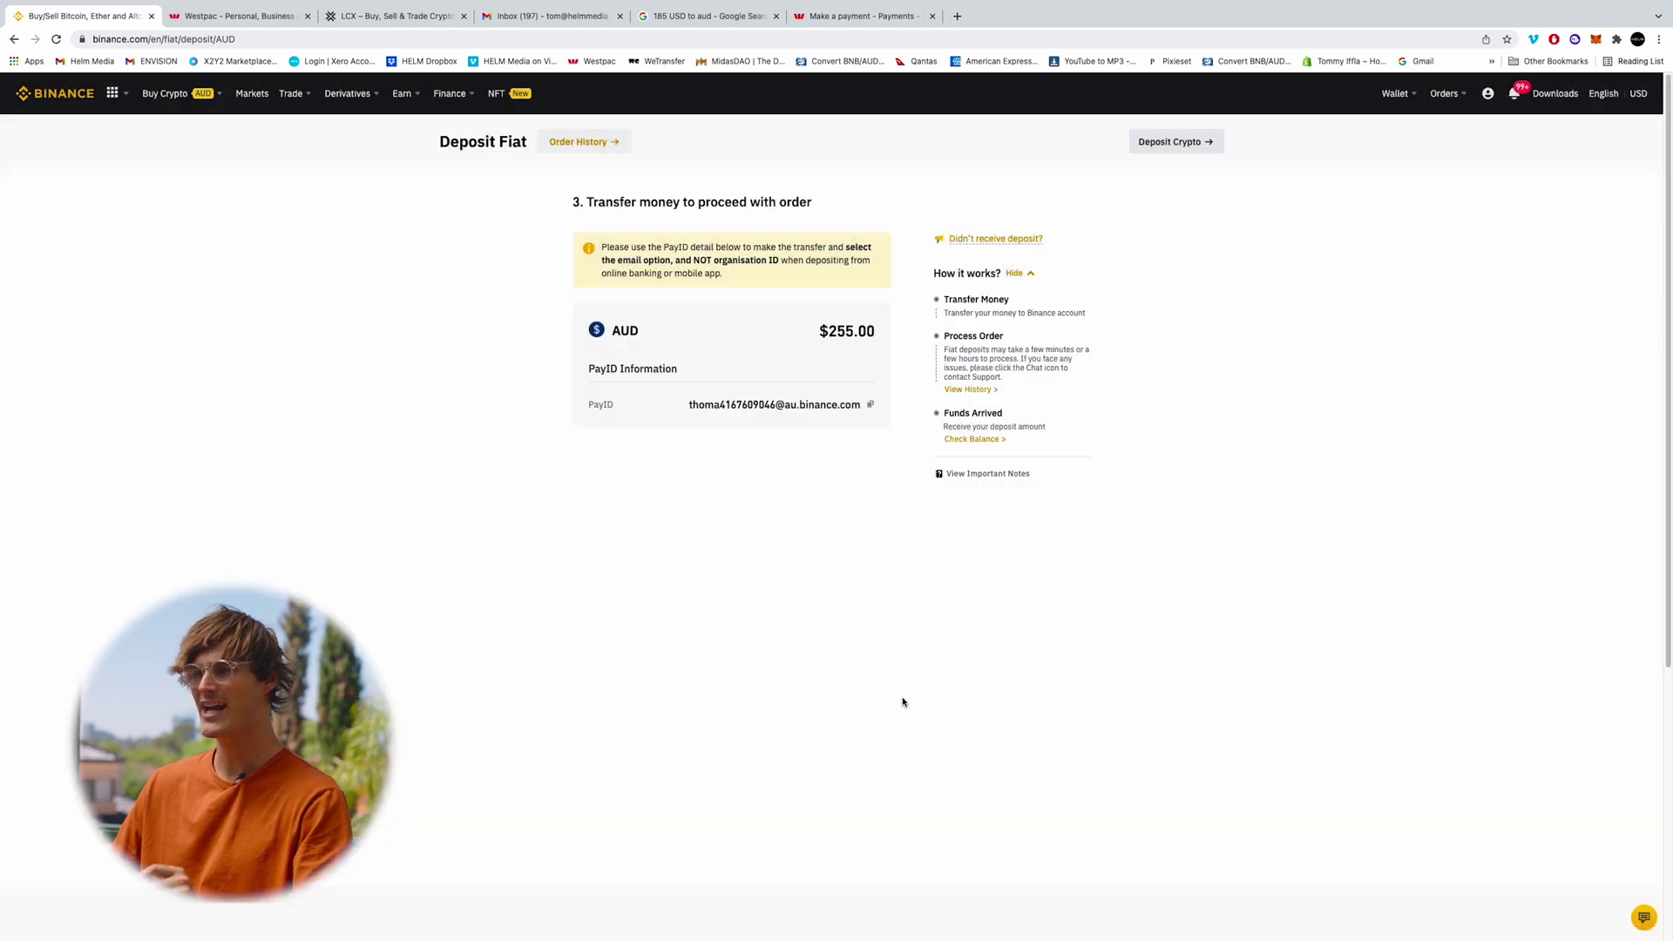
left_click_drag(689, 407, 859, 405)
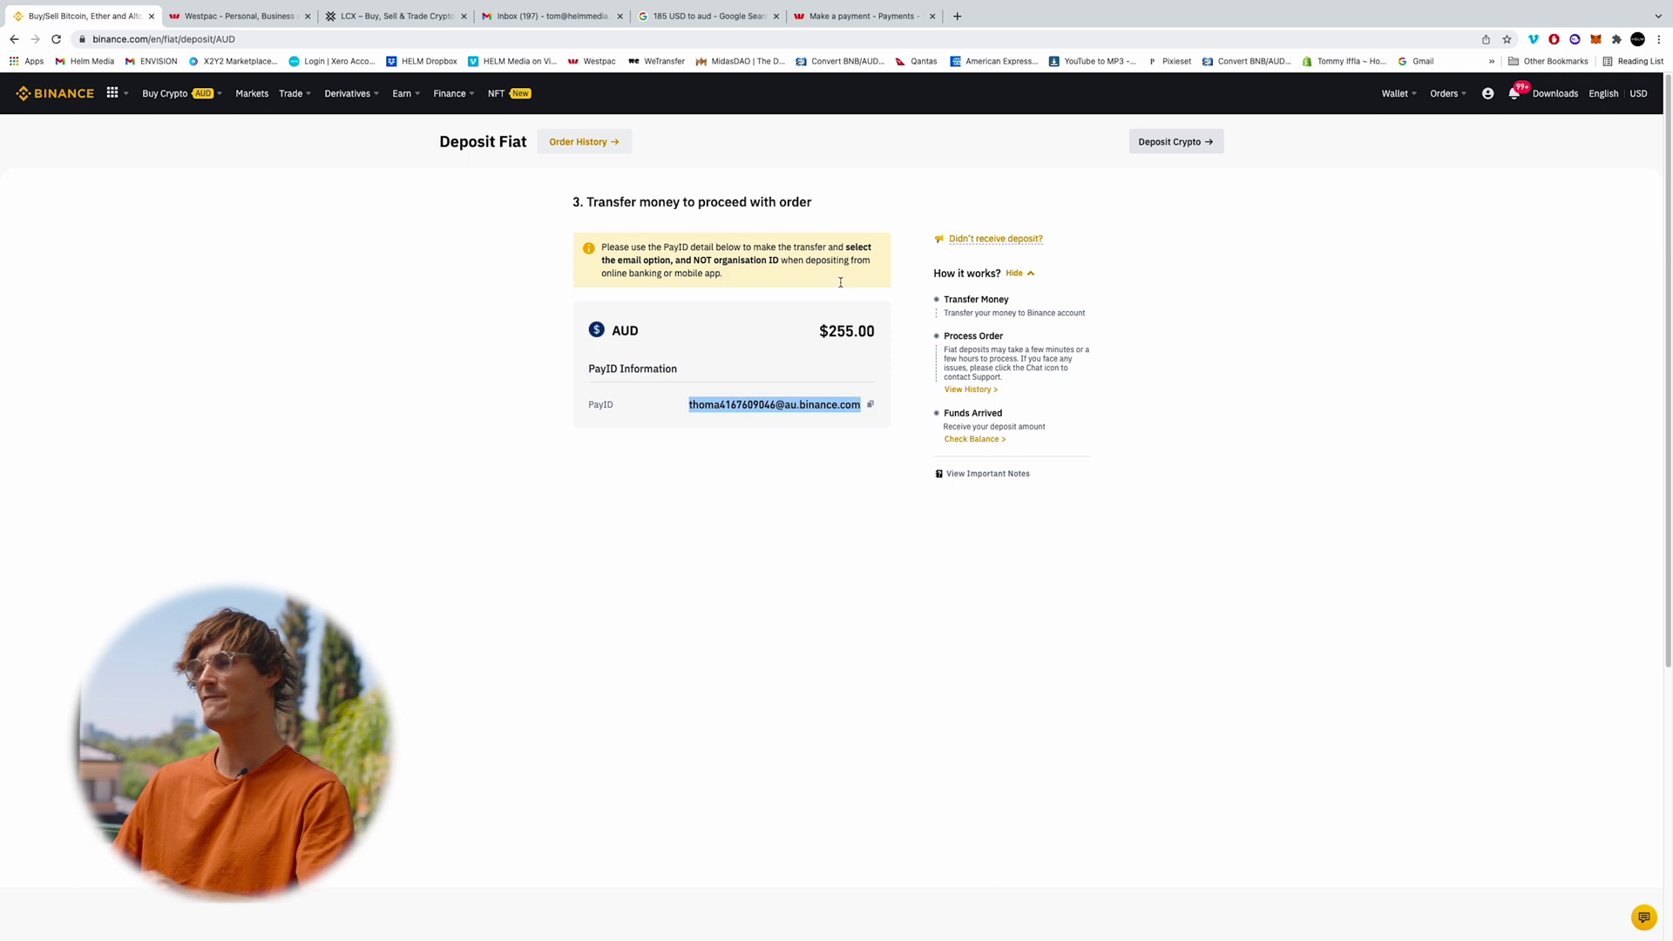
left_click(815, 17)
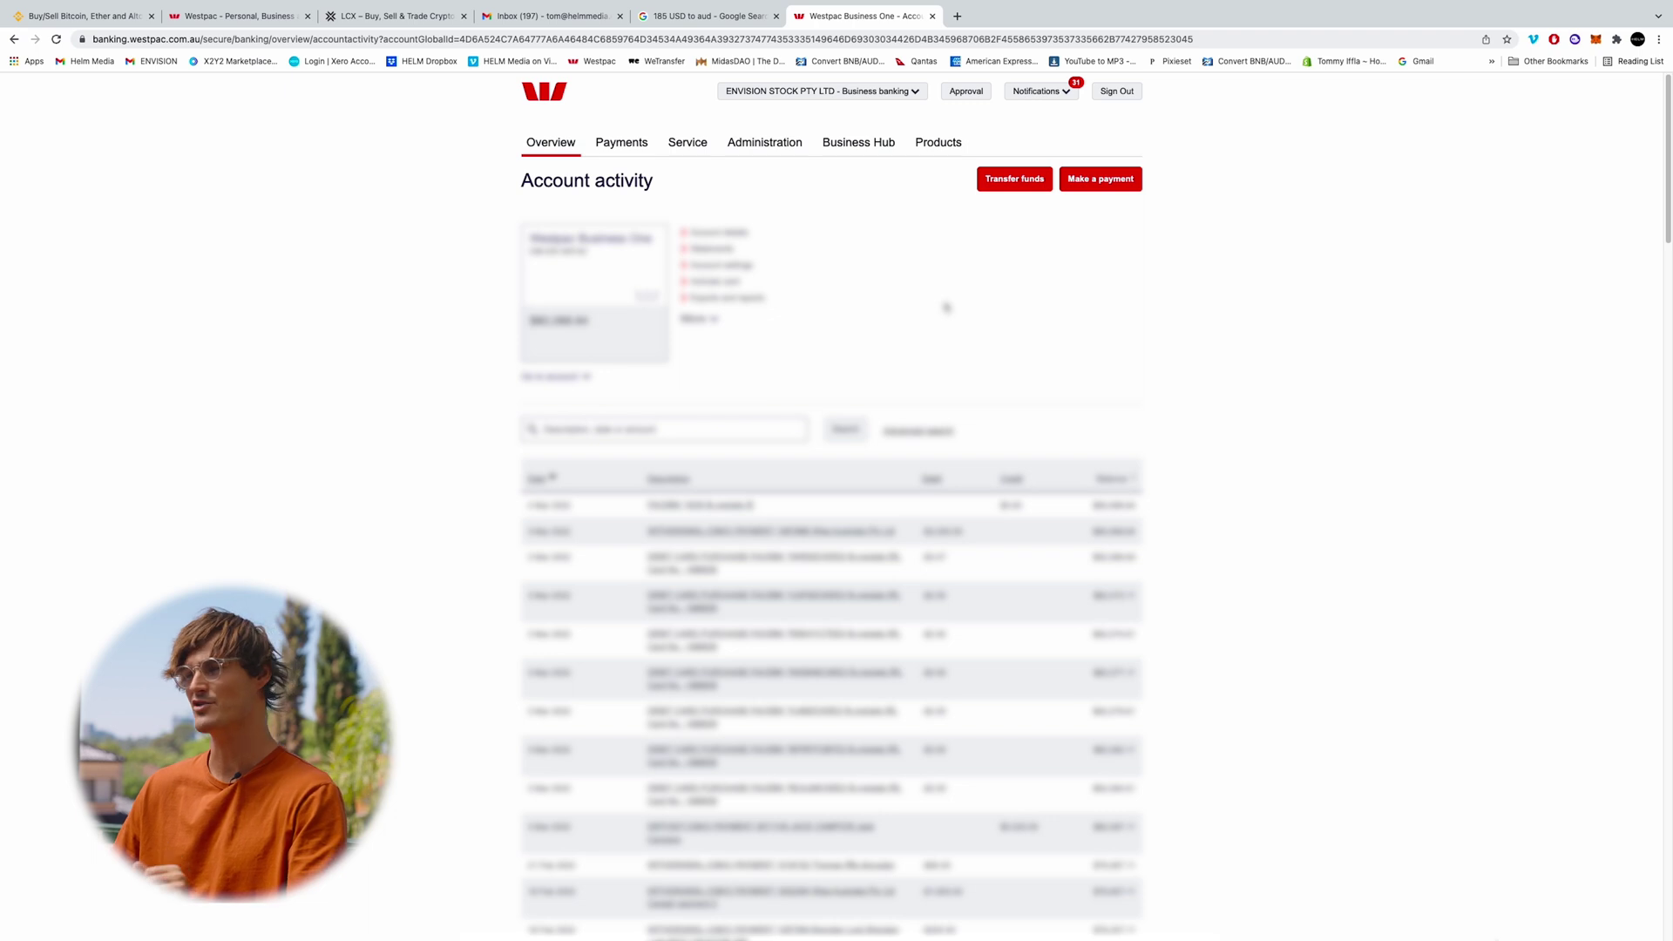
Start a payment to a new payee using the Binance PayID email and verify it.
left_click(1105, 185)
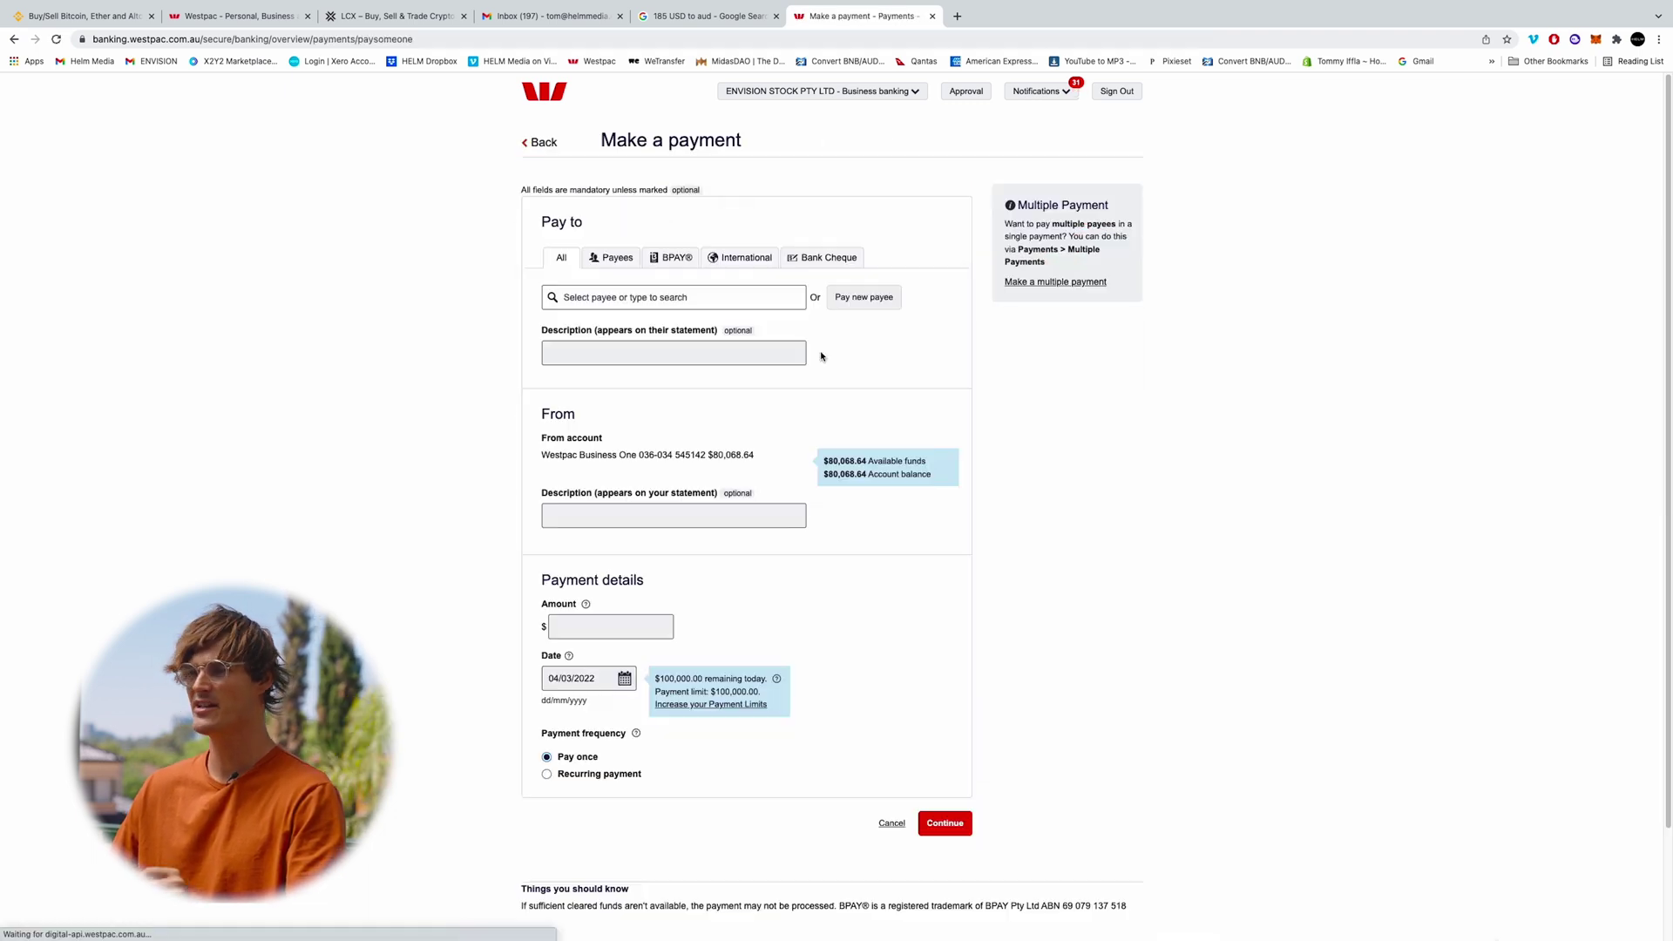
left_click(864, 297)
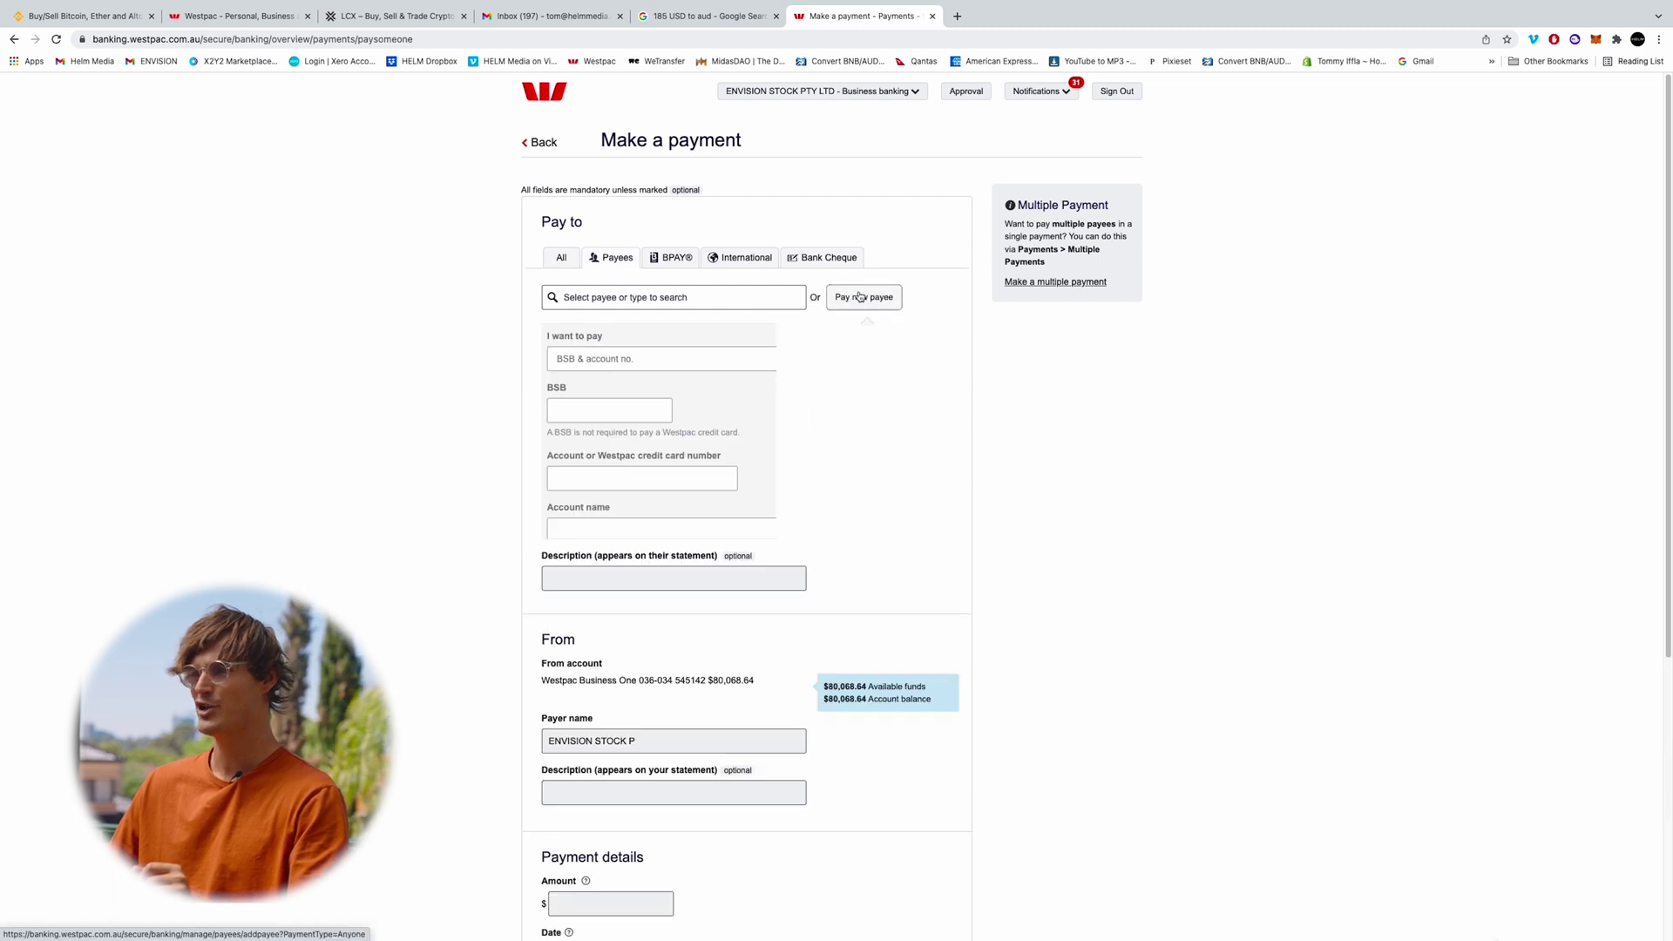
left_click(686, 359)
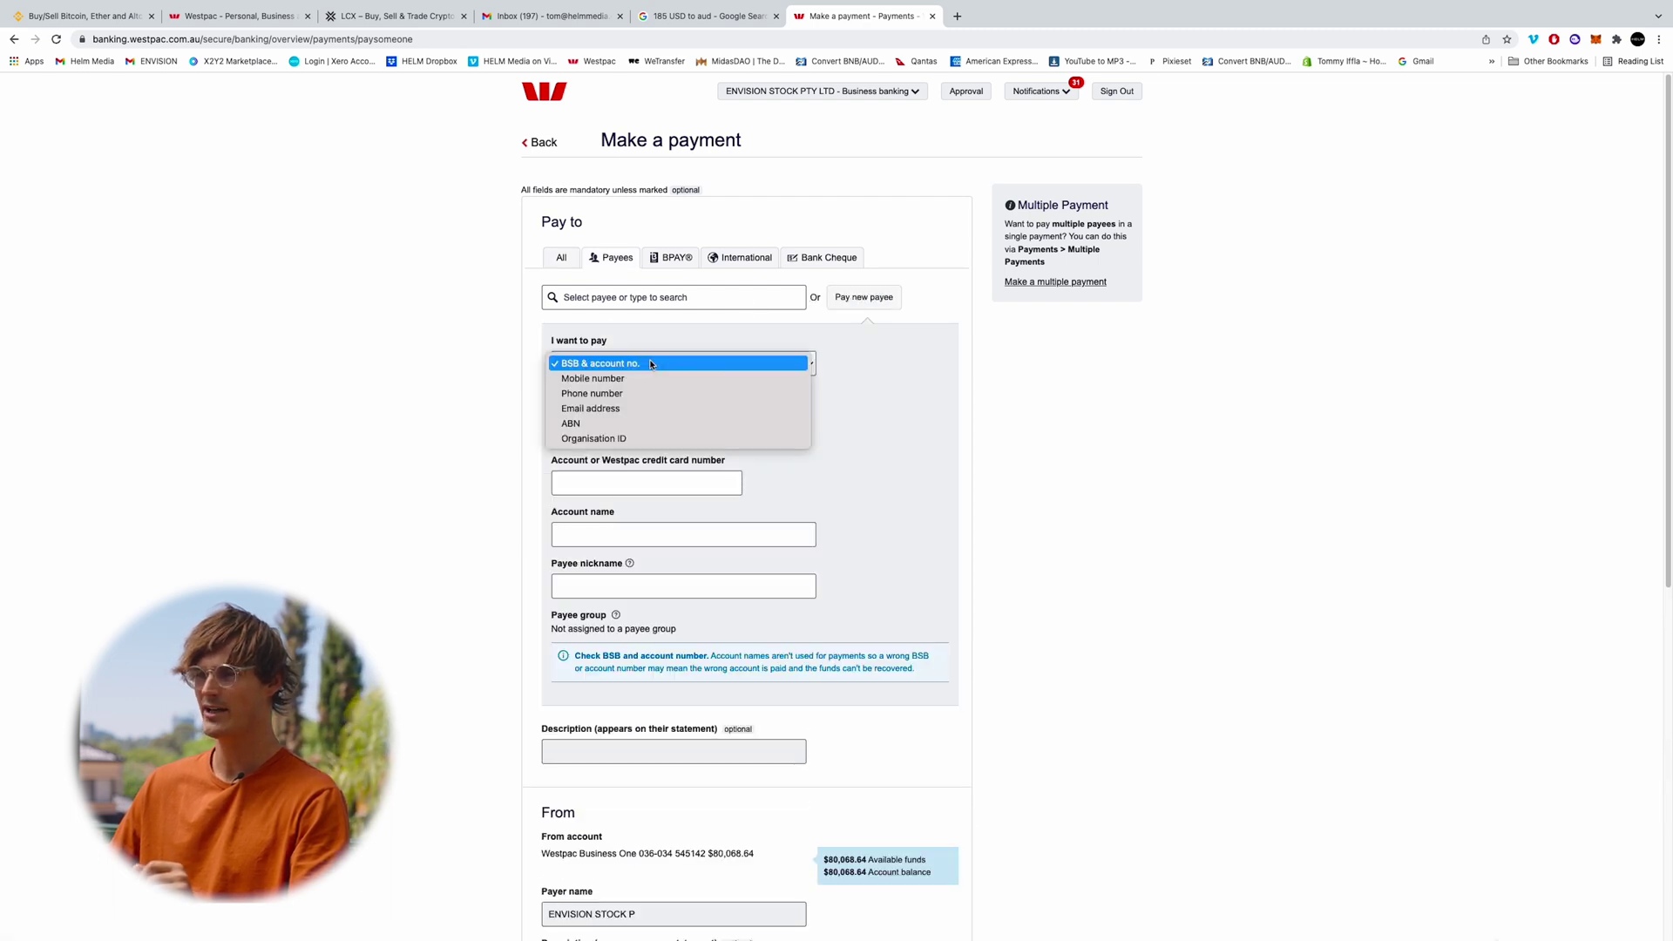
left_click(632, 407)
left_click(632, 410)
left_click(610, 449)
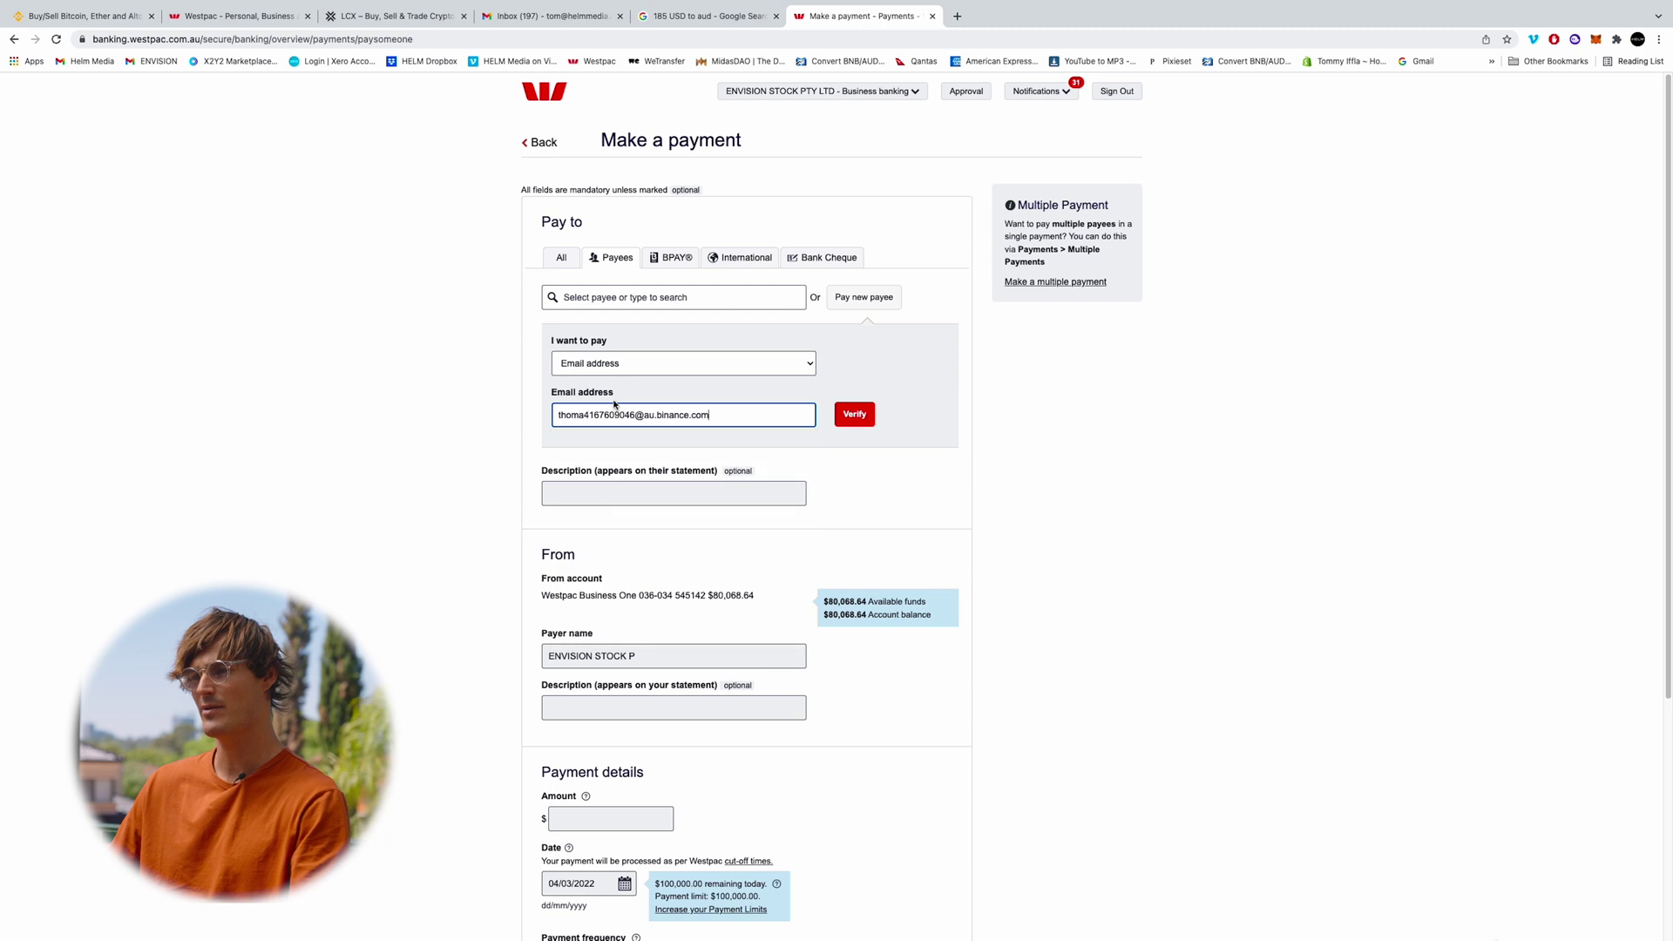
left_click(852, 416)
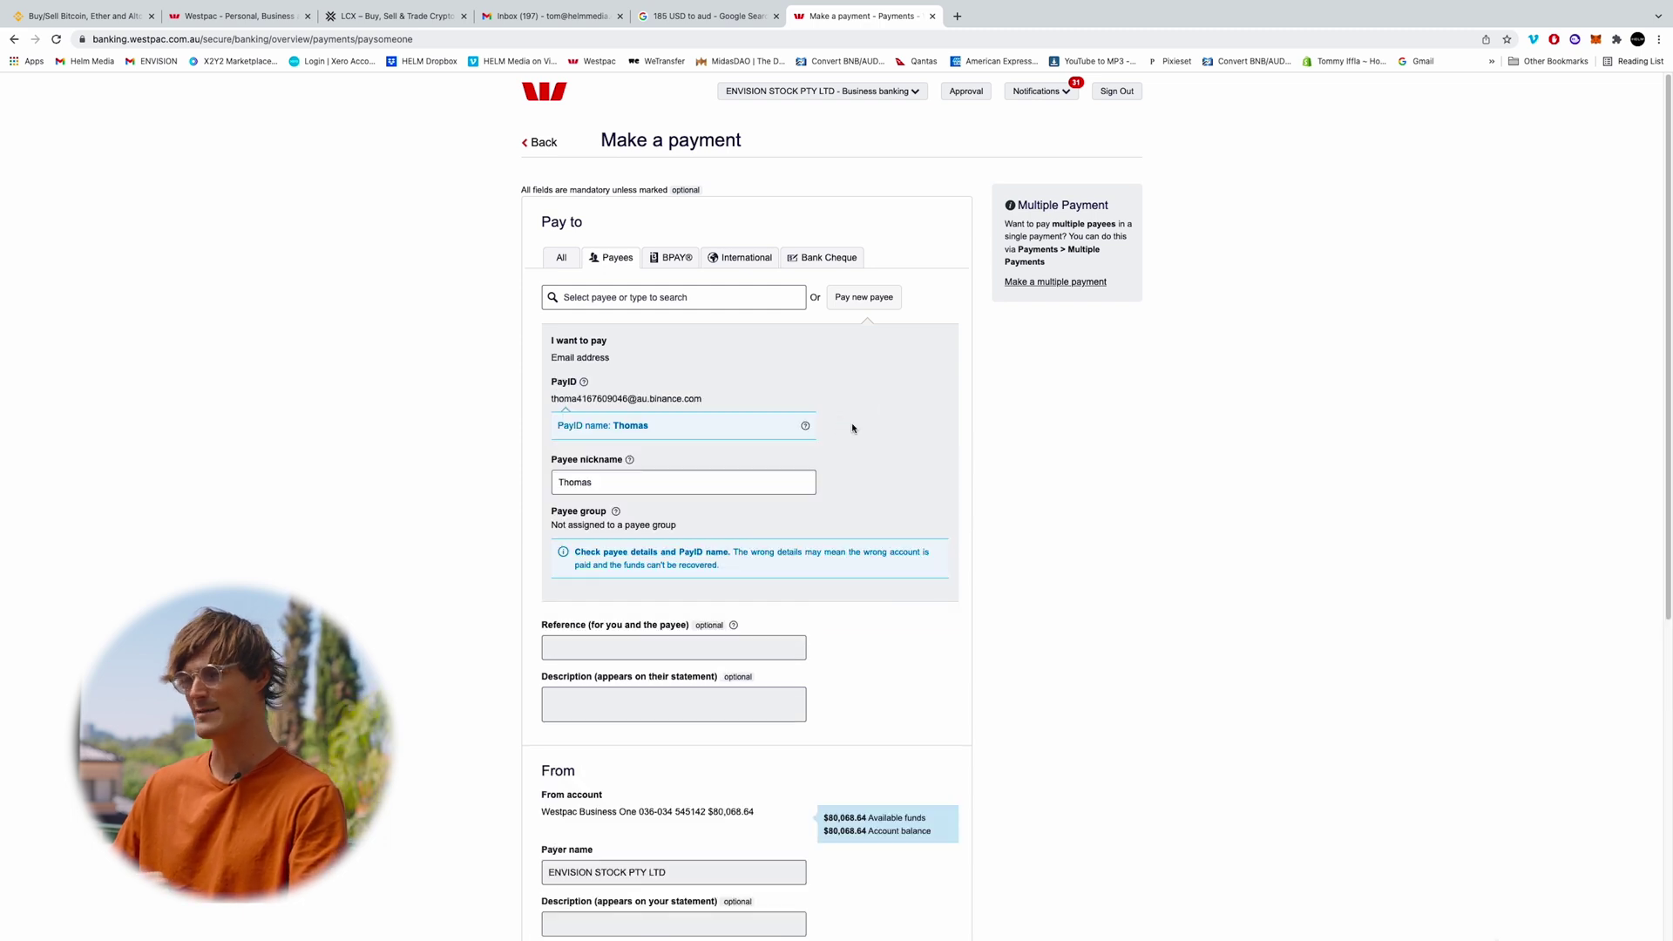
Enter a 255 payment amount, check it matches Binance's $255.00, and submit.
scroll(931, 508, "down", 1)
scroll(932, 509, "down", 4)
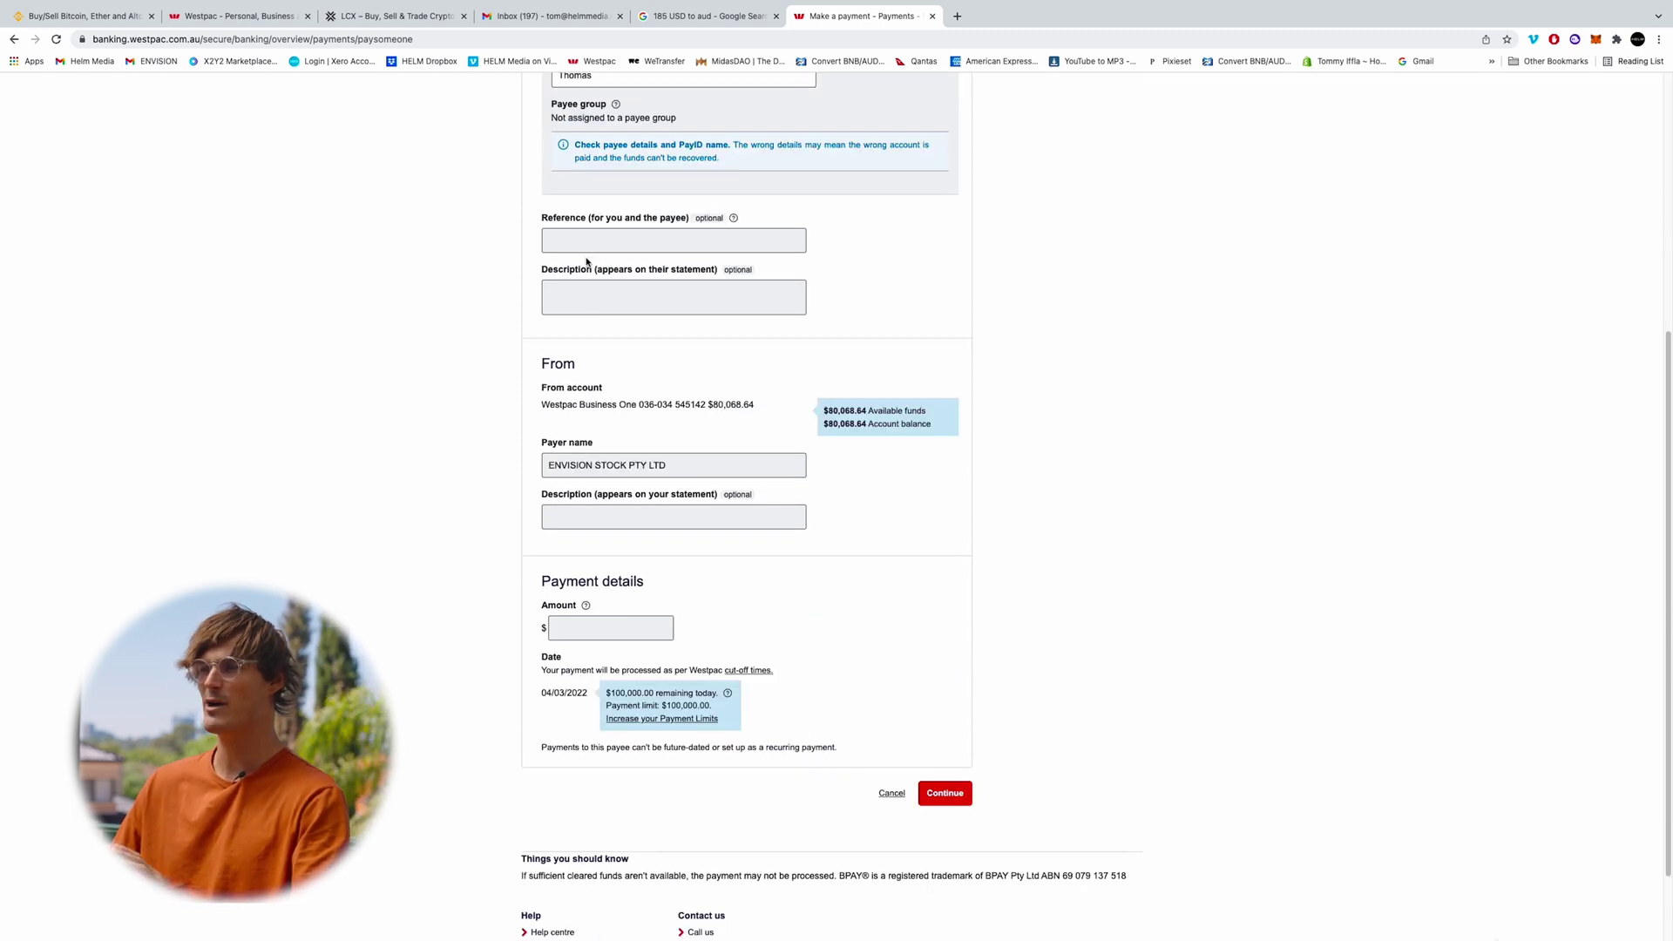
left_click(615, 628)
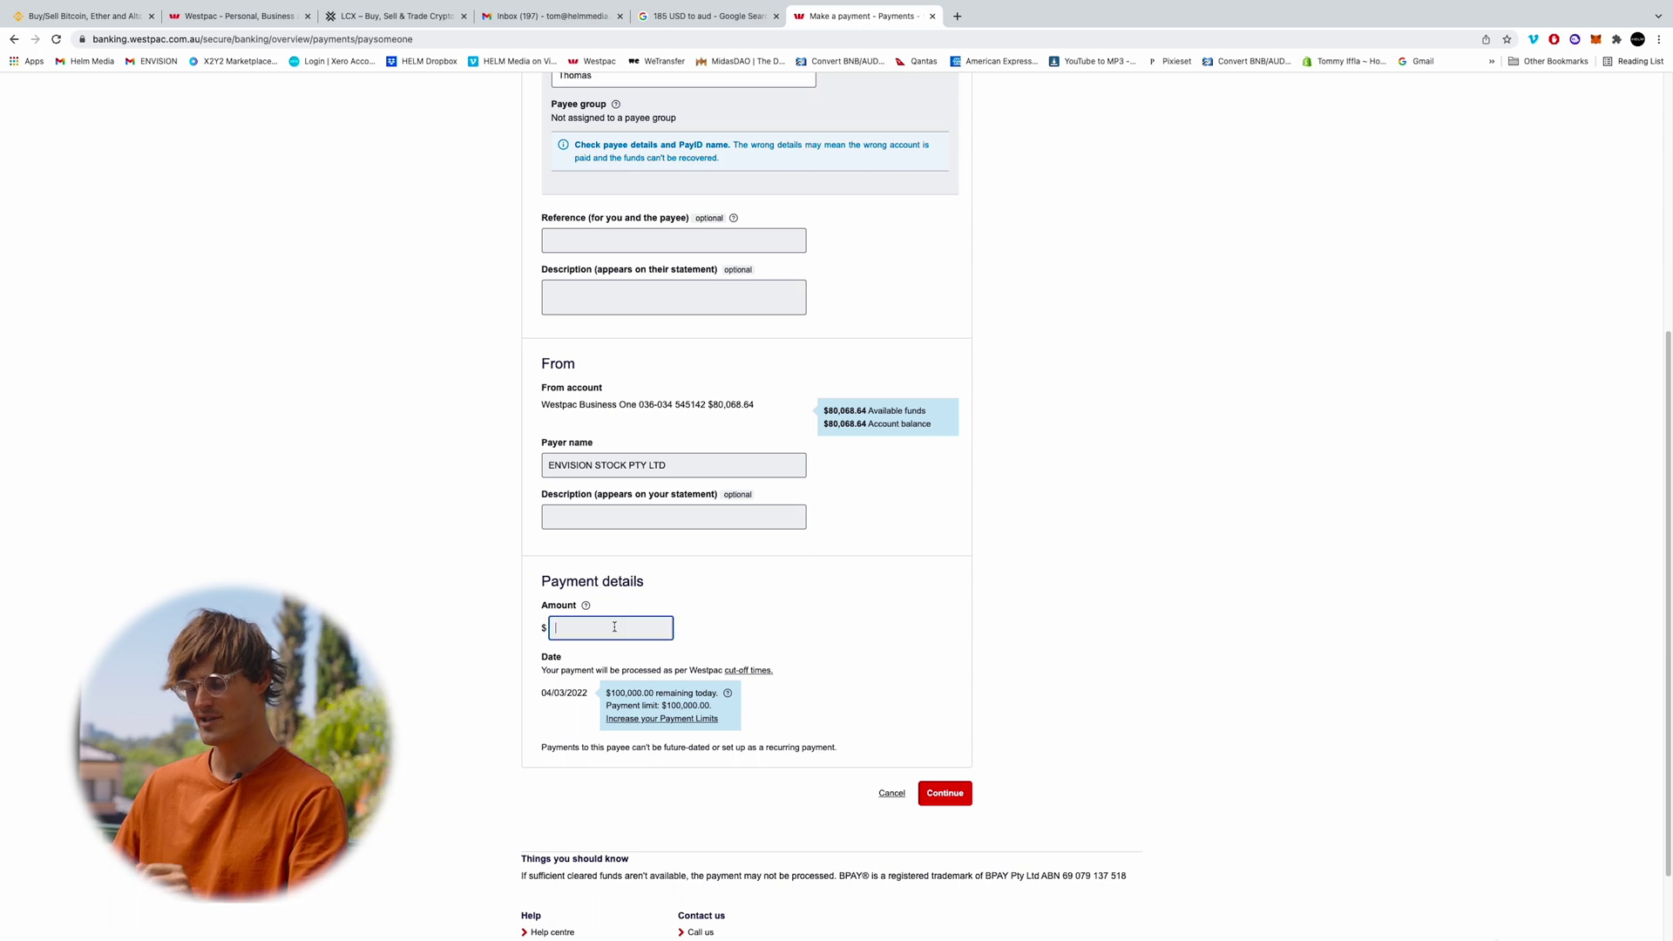
type("255")
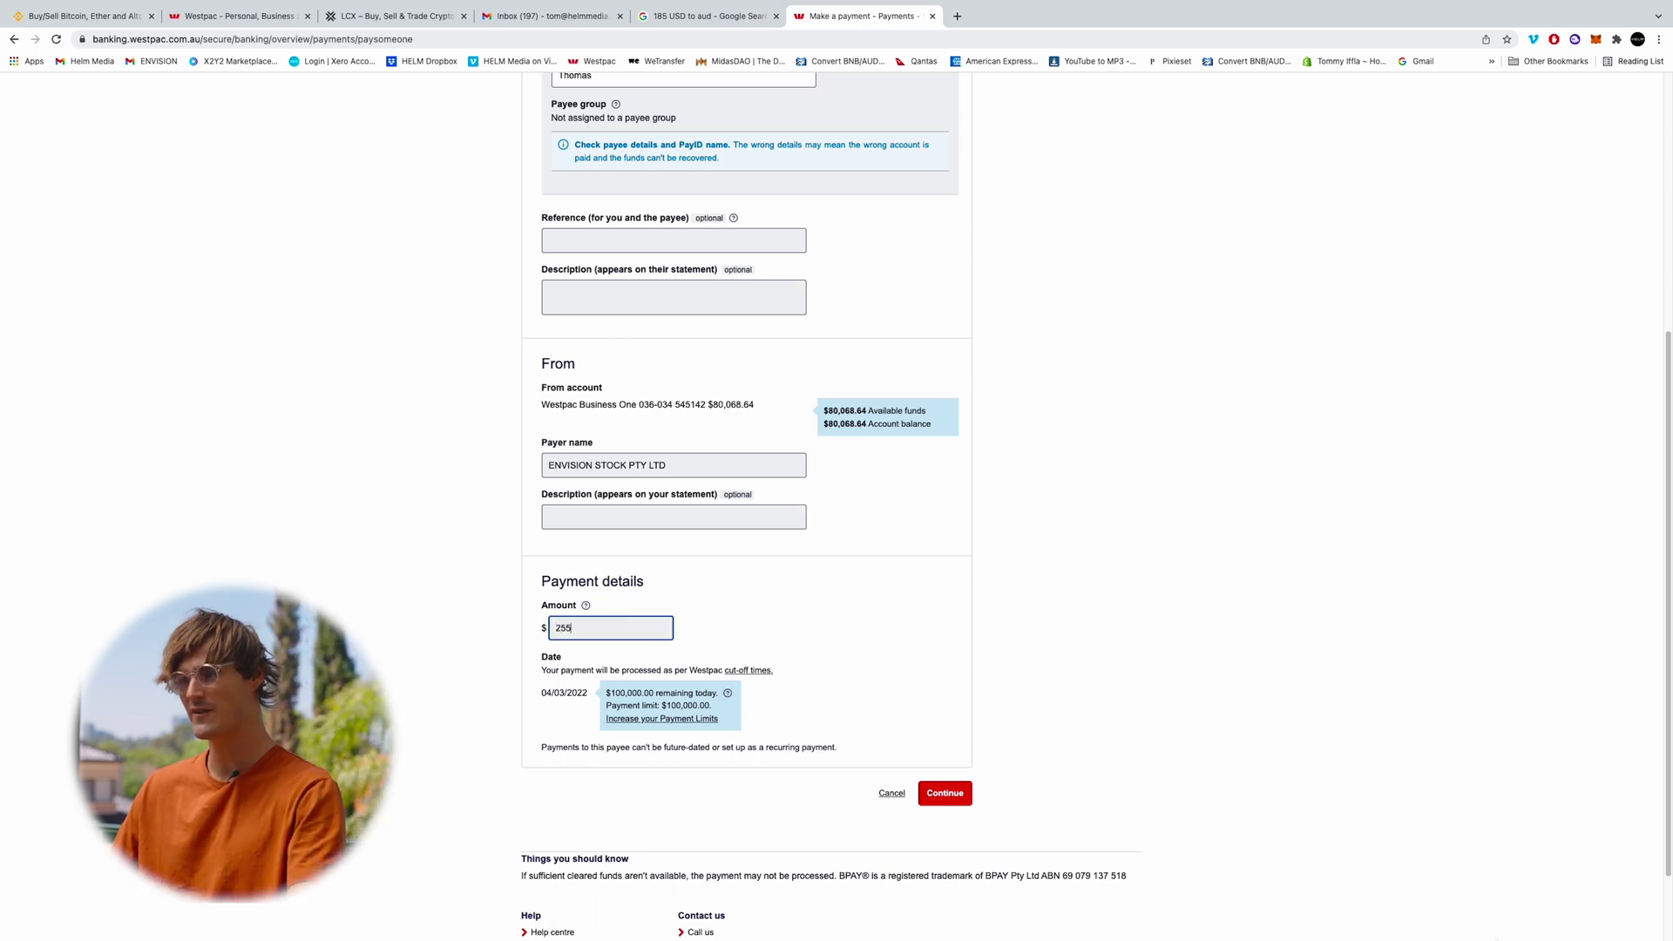
left_click(94, 17)
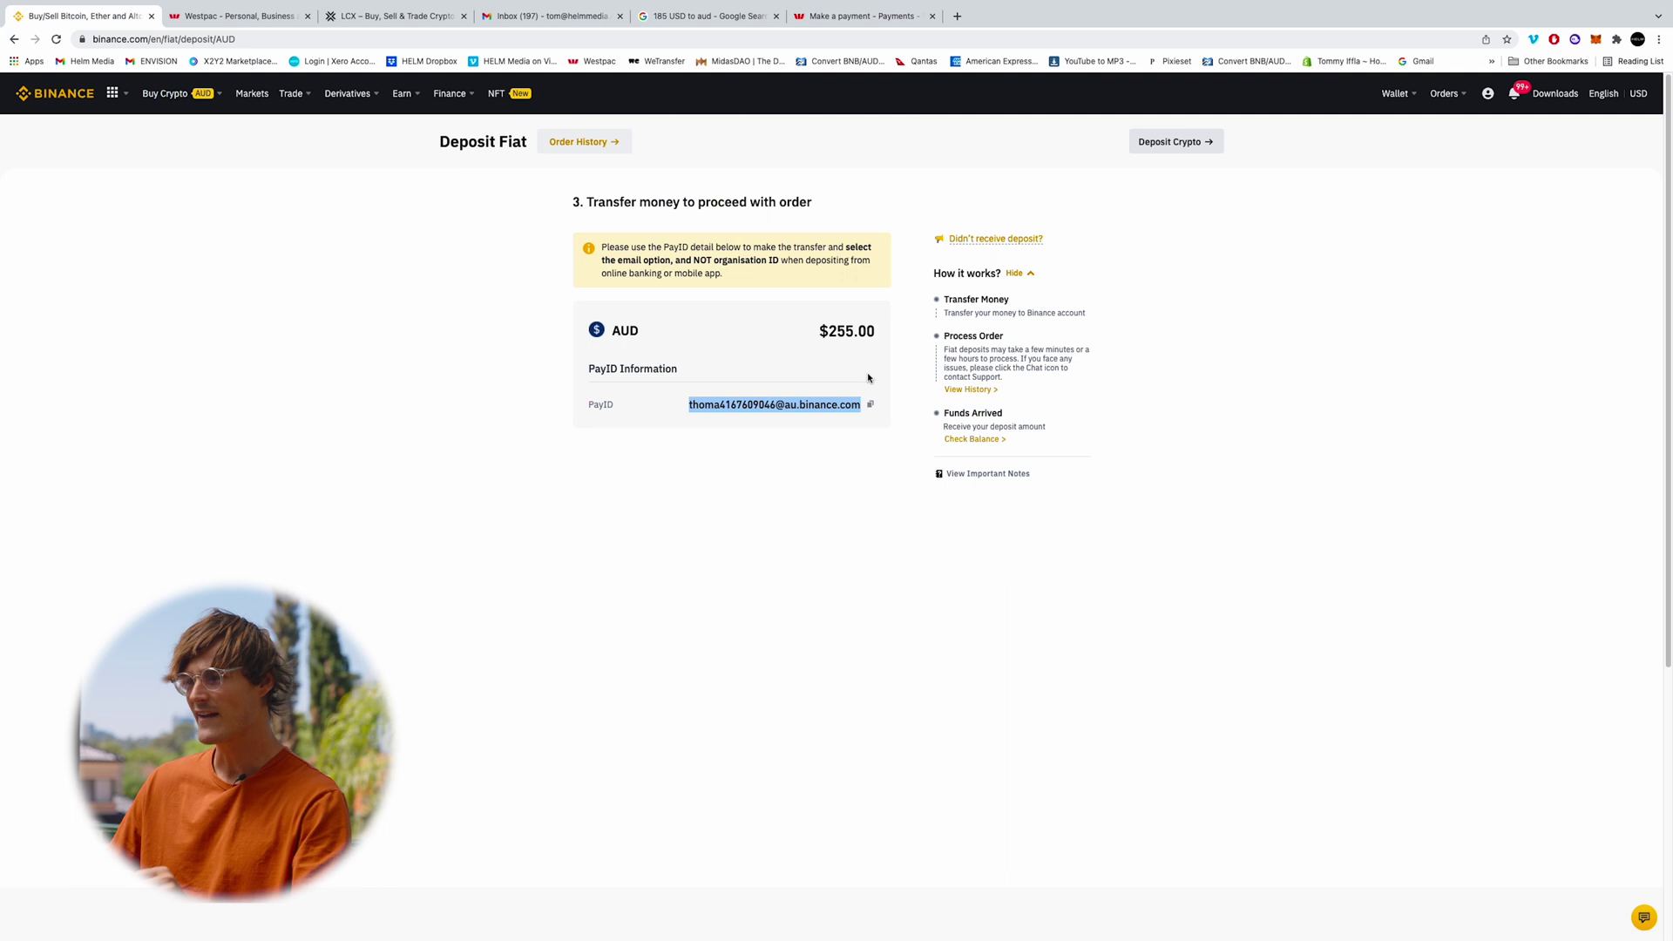
left_click_drag(826, 332, 864, 333)
left_click(863, 16)
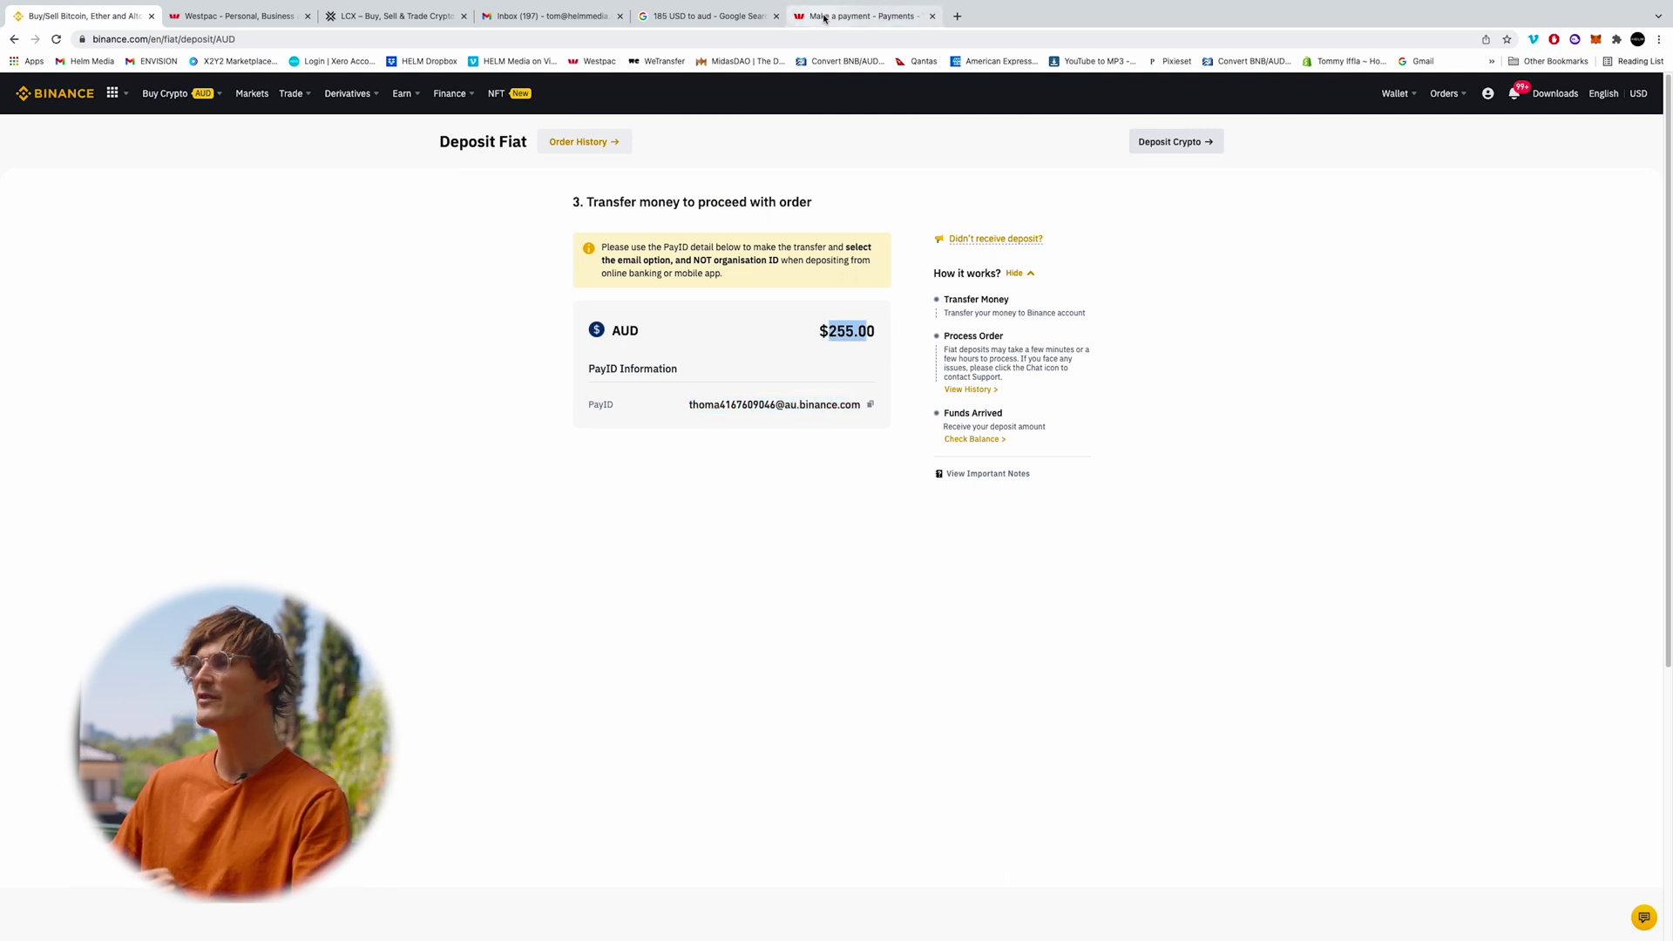
left_click(958, 804)
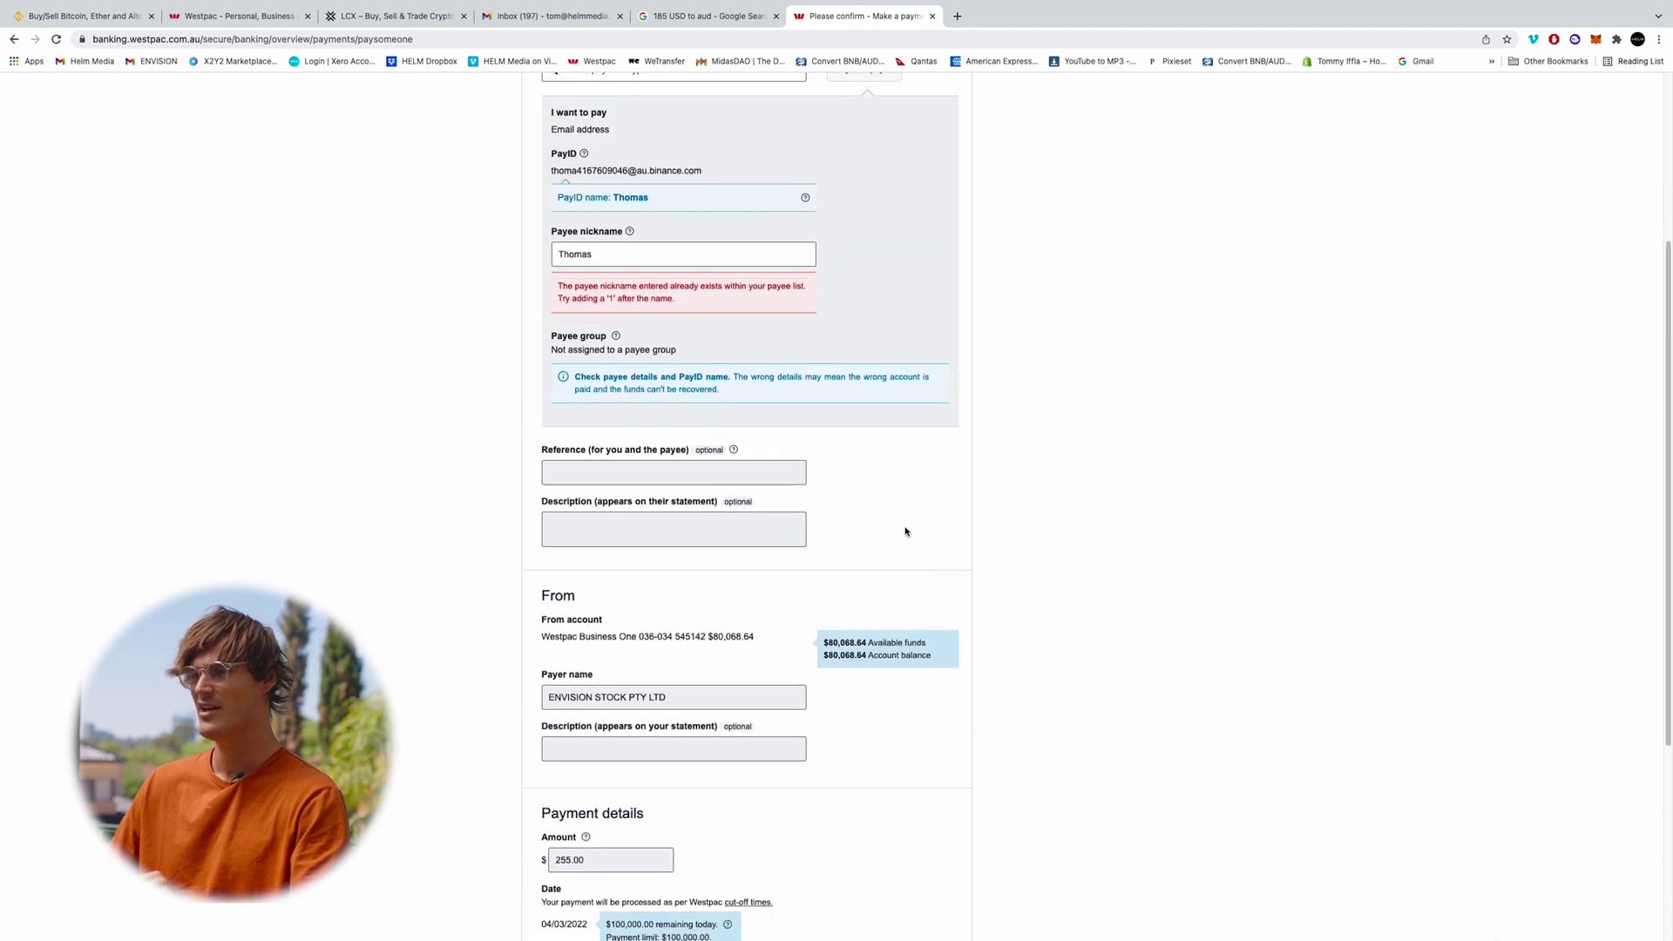
Replace the rejected payee nickname with a new nickname and resubmit the payment.
key("BackSpace")
key("BackSpace")
key("BackSpace")
key("BackSpace")
key("BackSpace")
key("BackSpace")
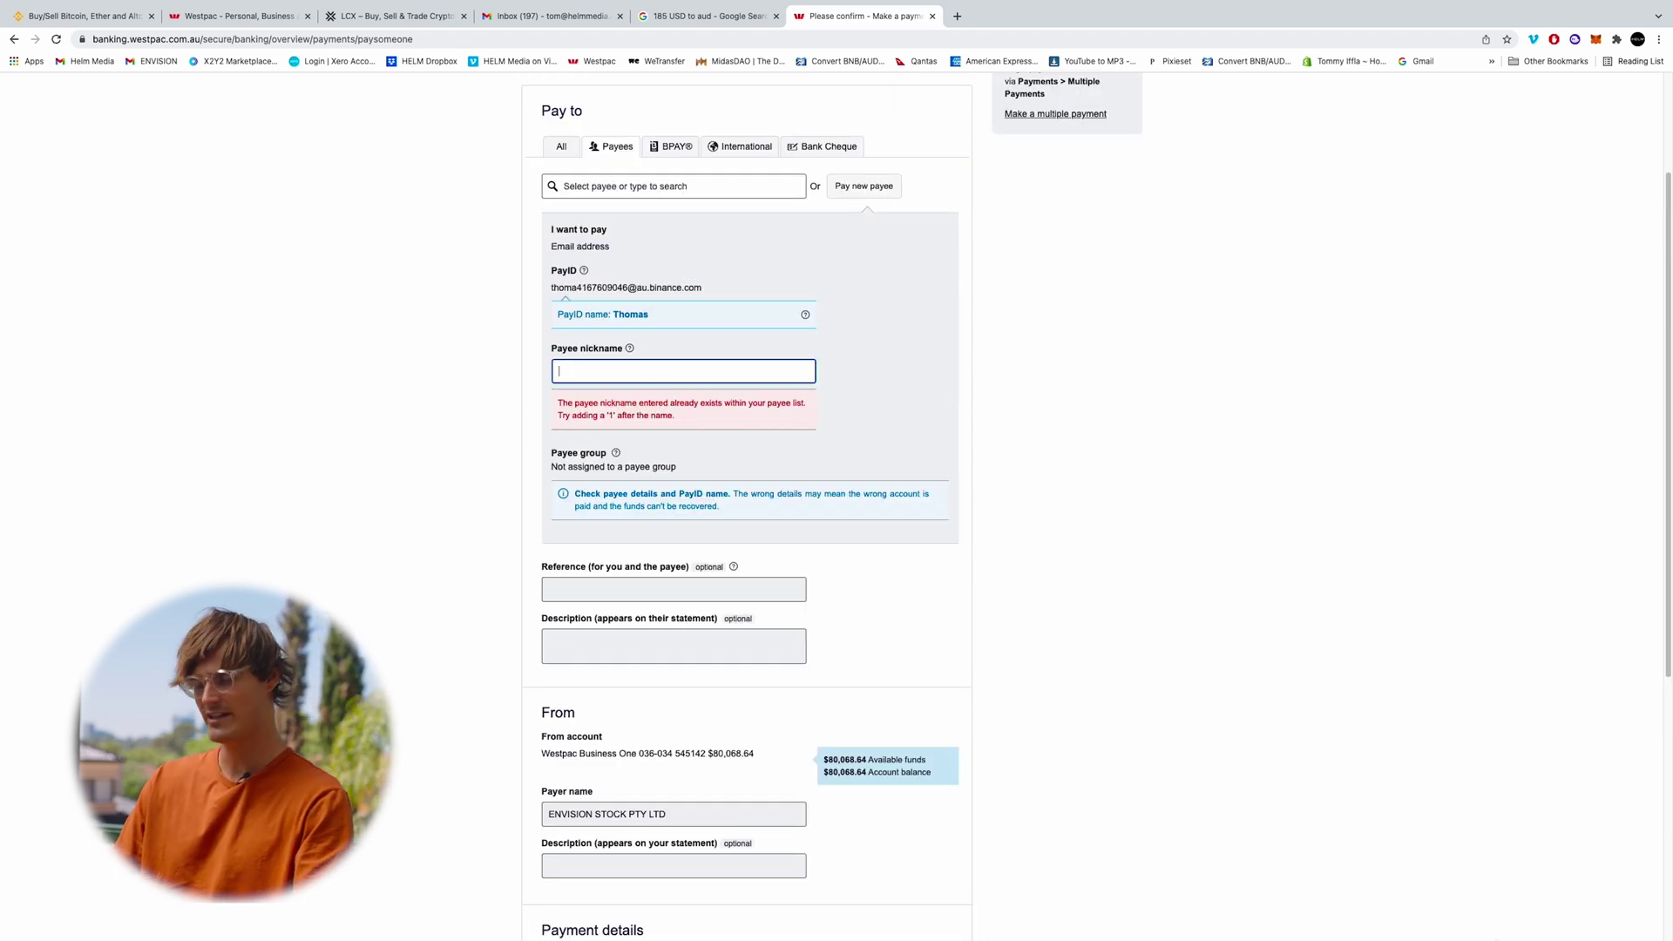
type("binance tom 1")
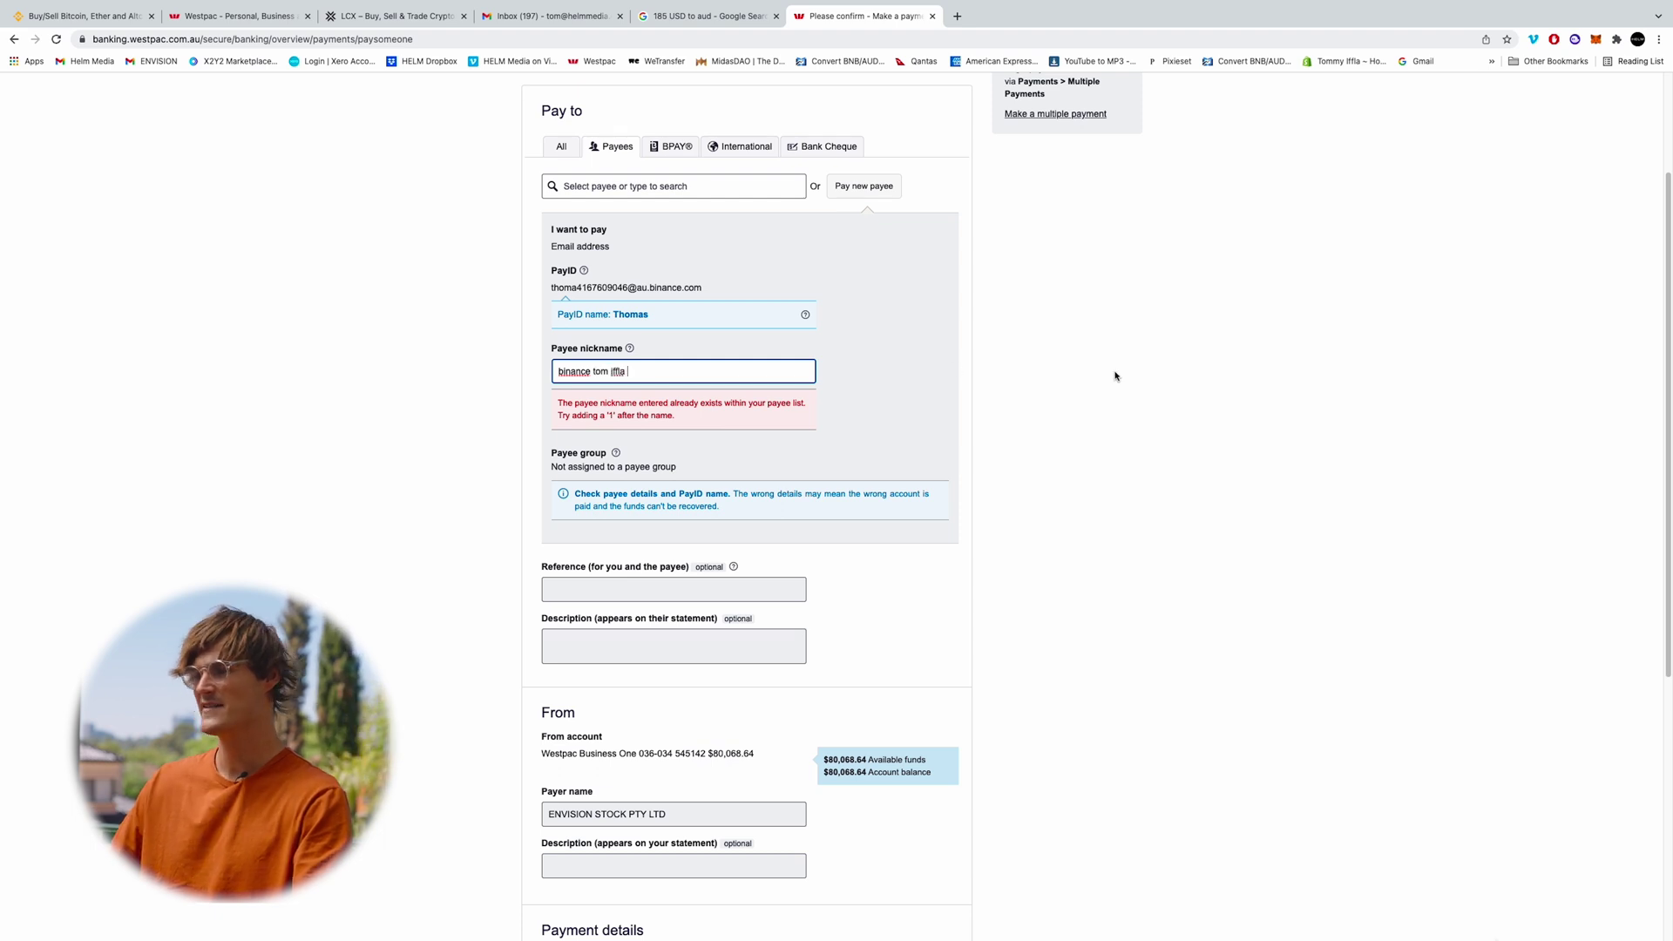
scroll(1116, 376, "down", 5)
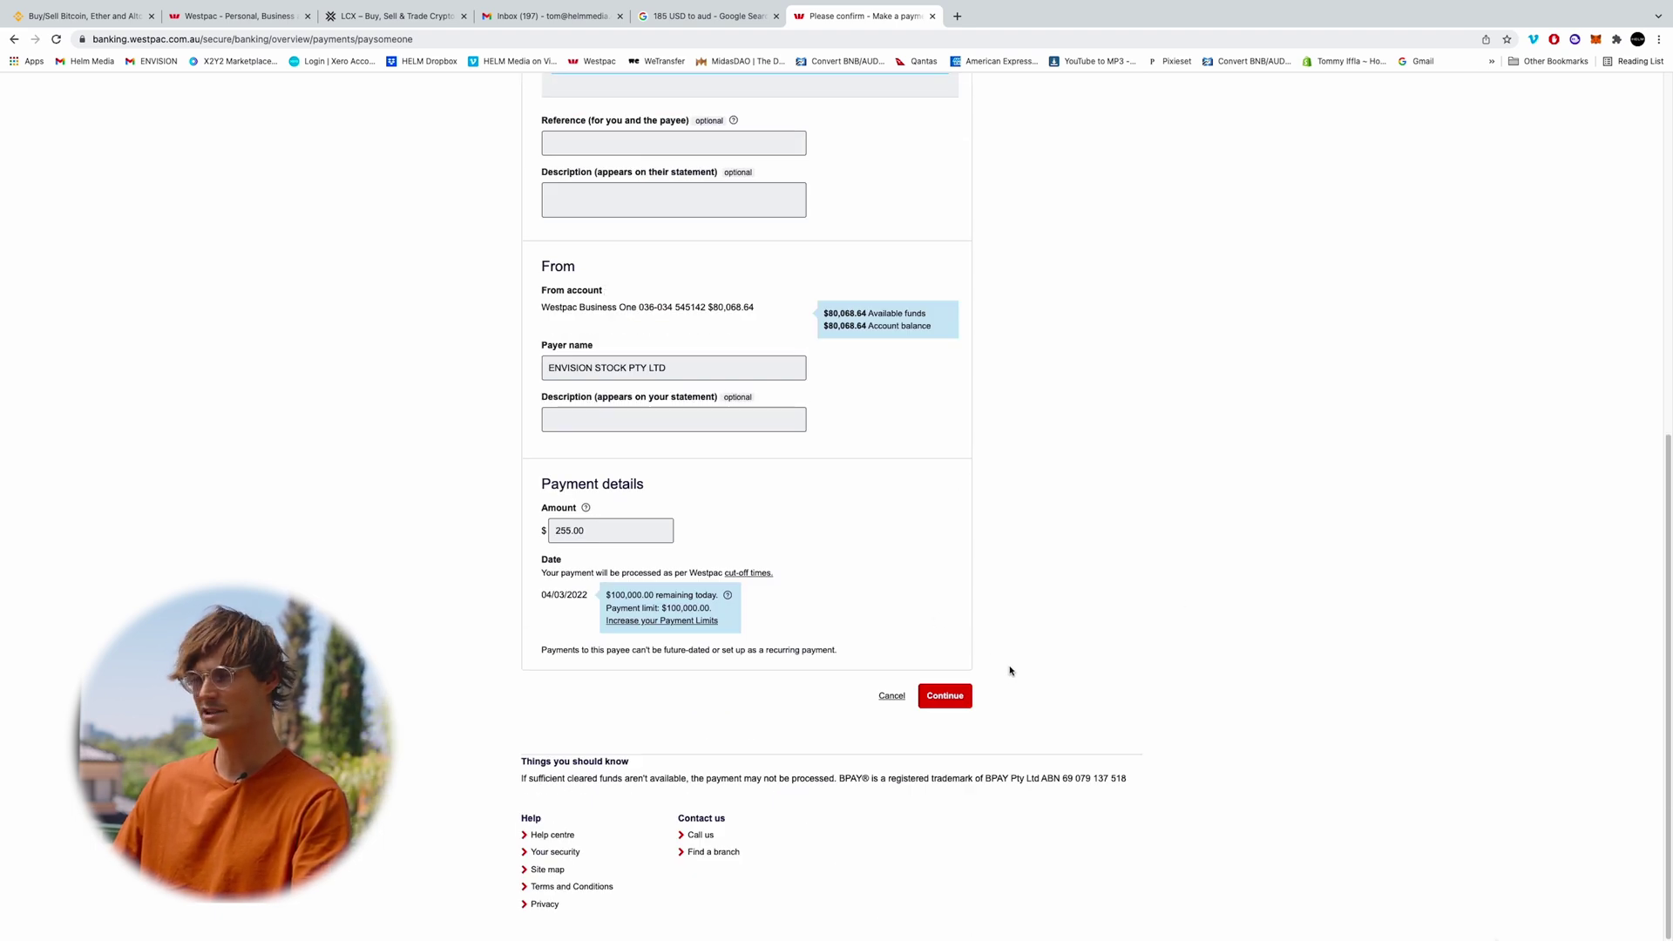
left_click(959, 703)
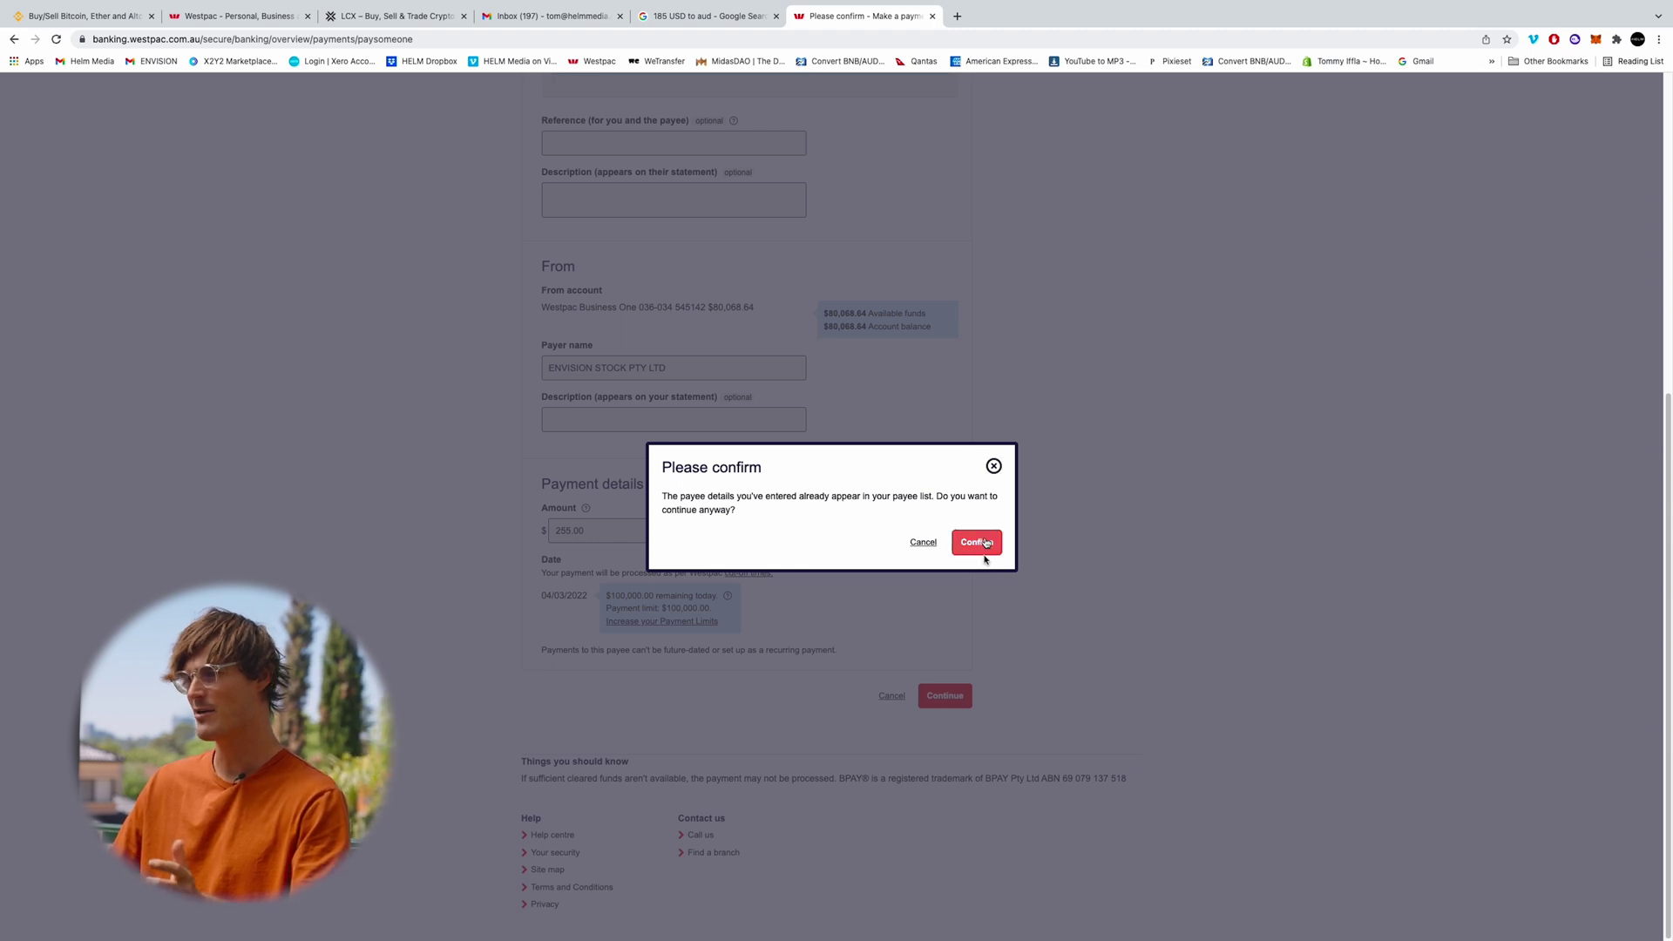
Confirm the $255 payment past the existing-payee warning and authorise it with the SMS code.
left_click(982, 544)
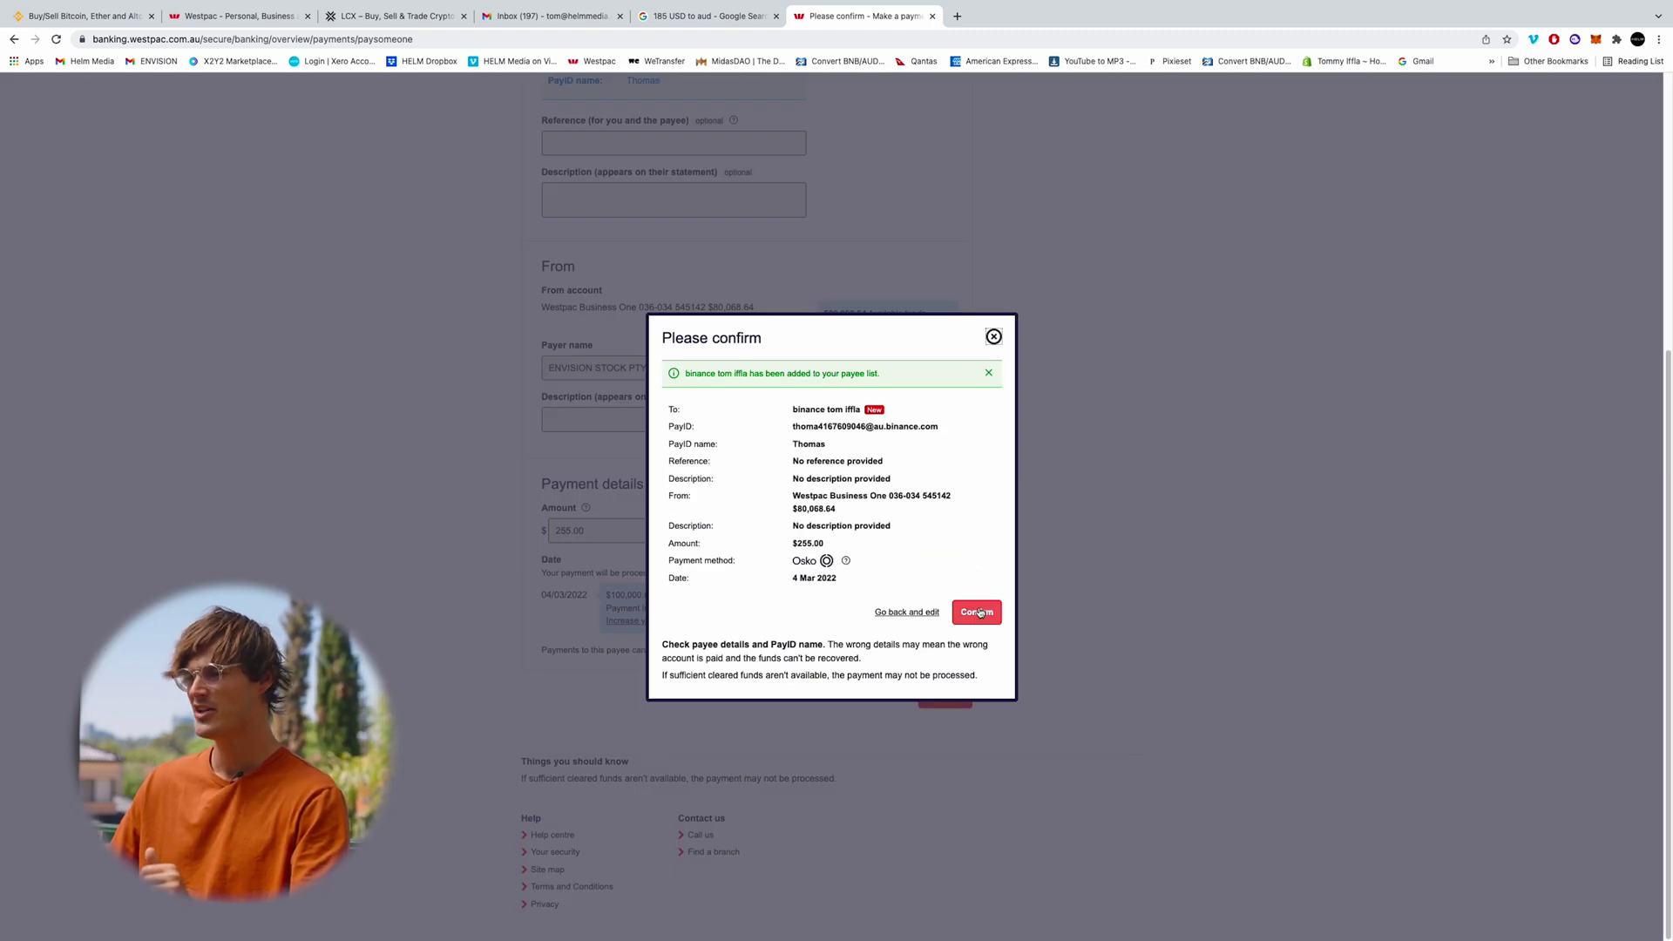
left_click(980, 612)
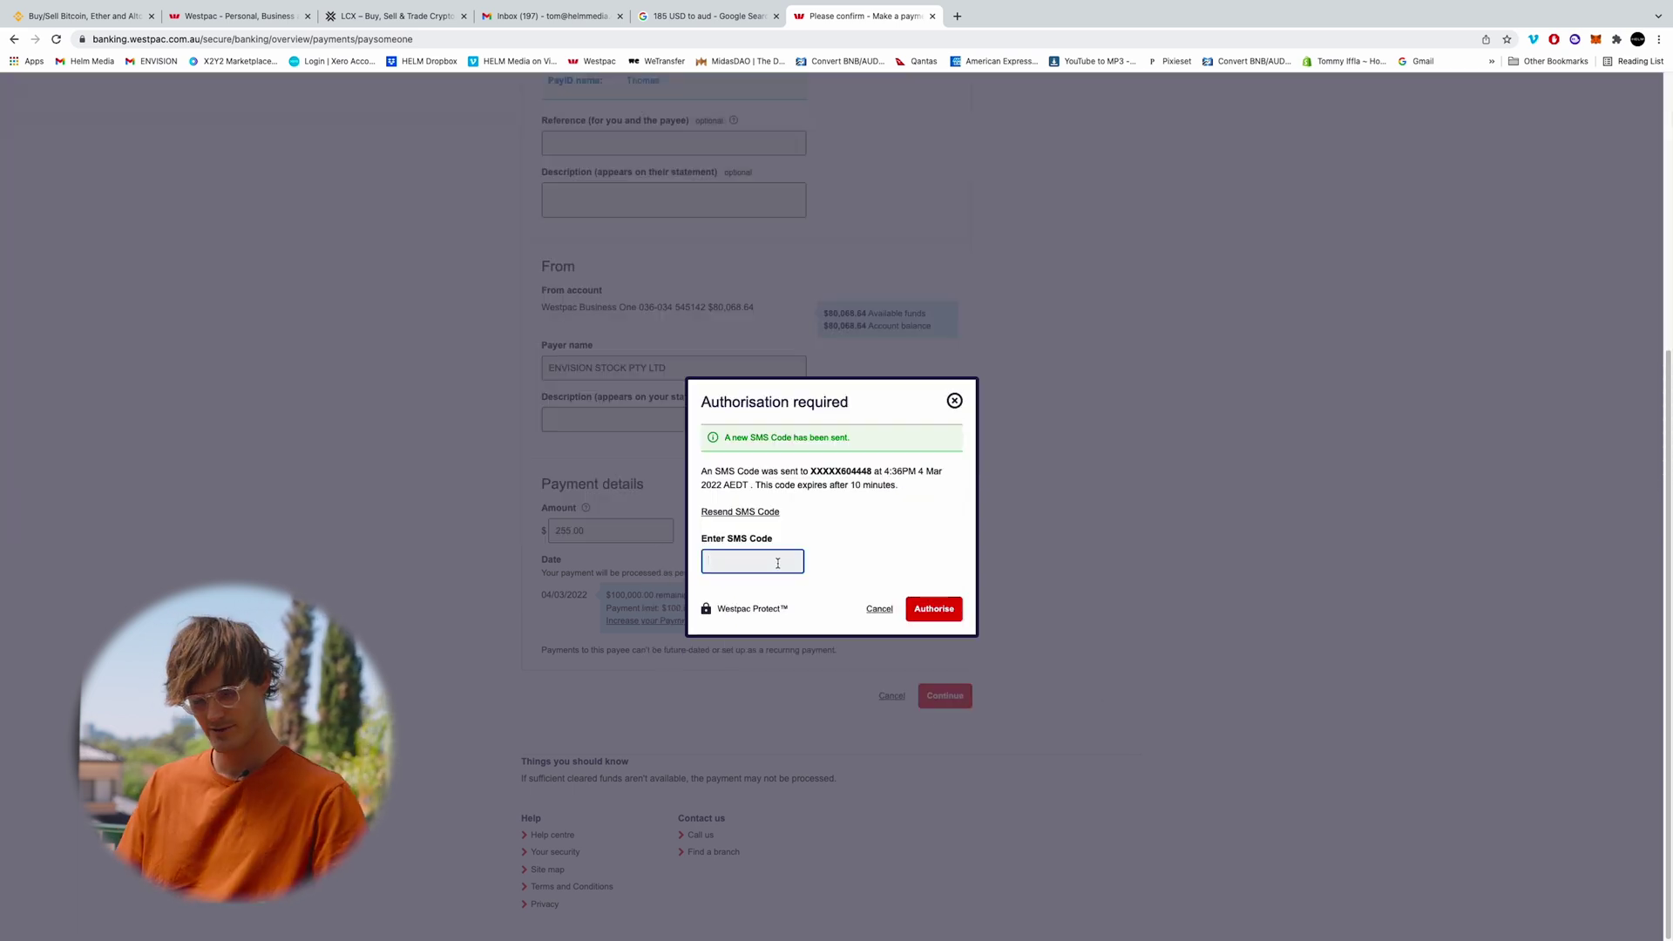
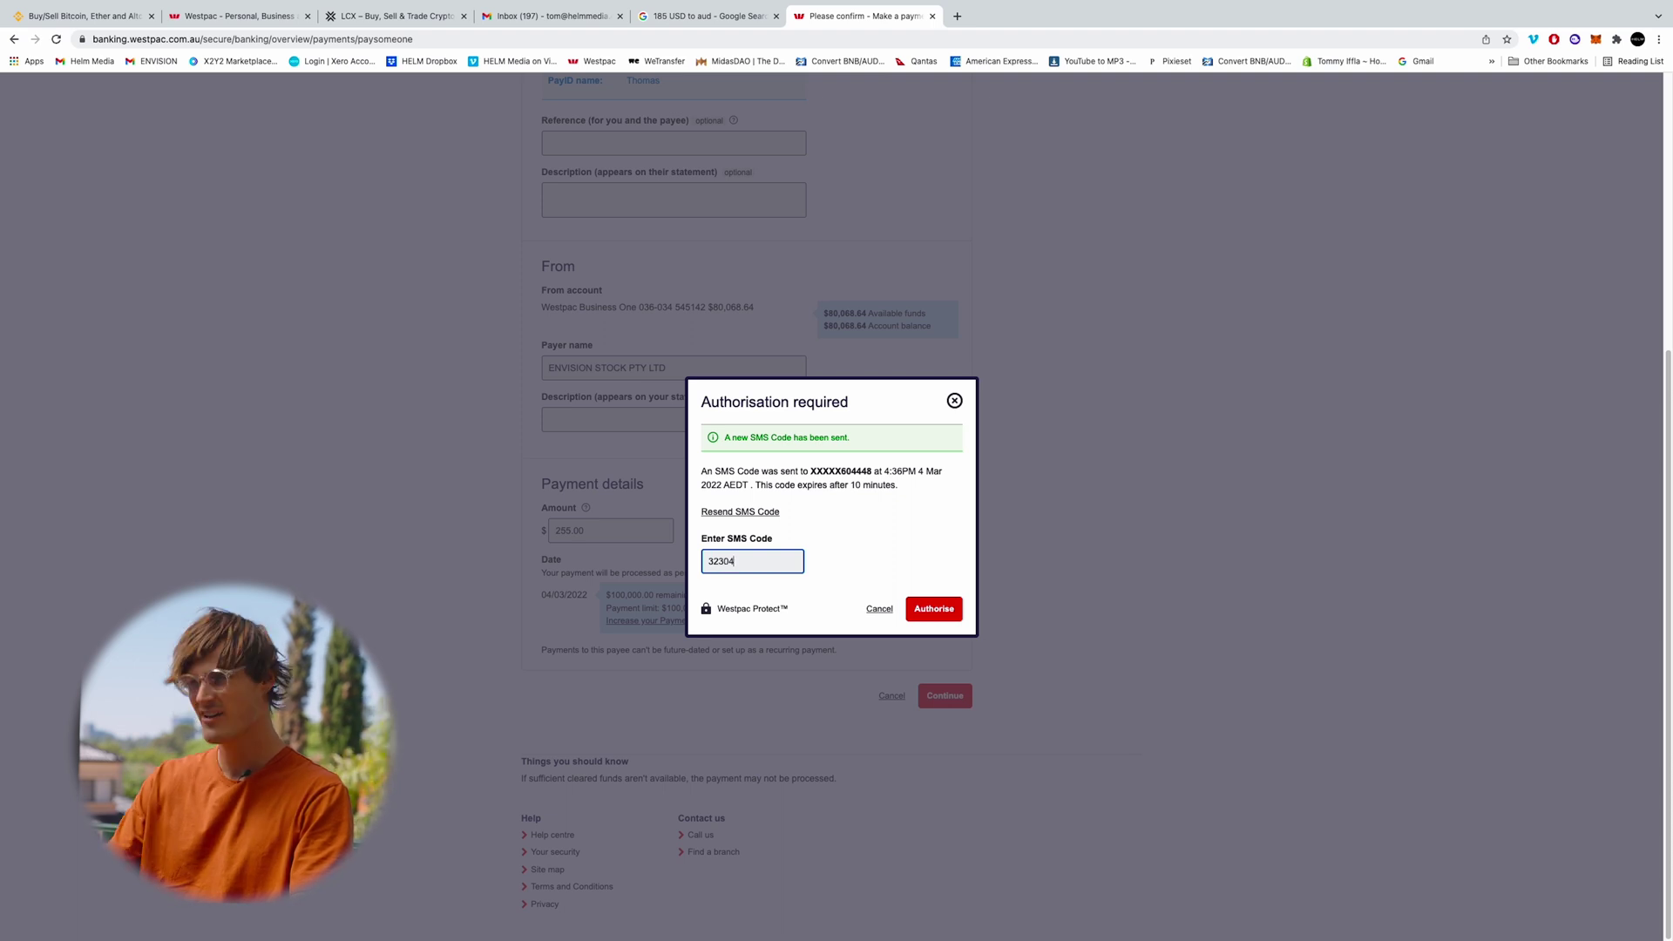
left_click(931, 610)
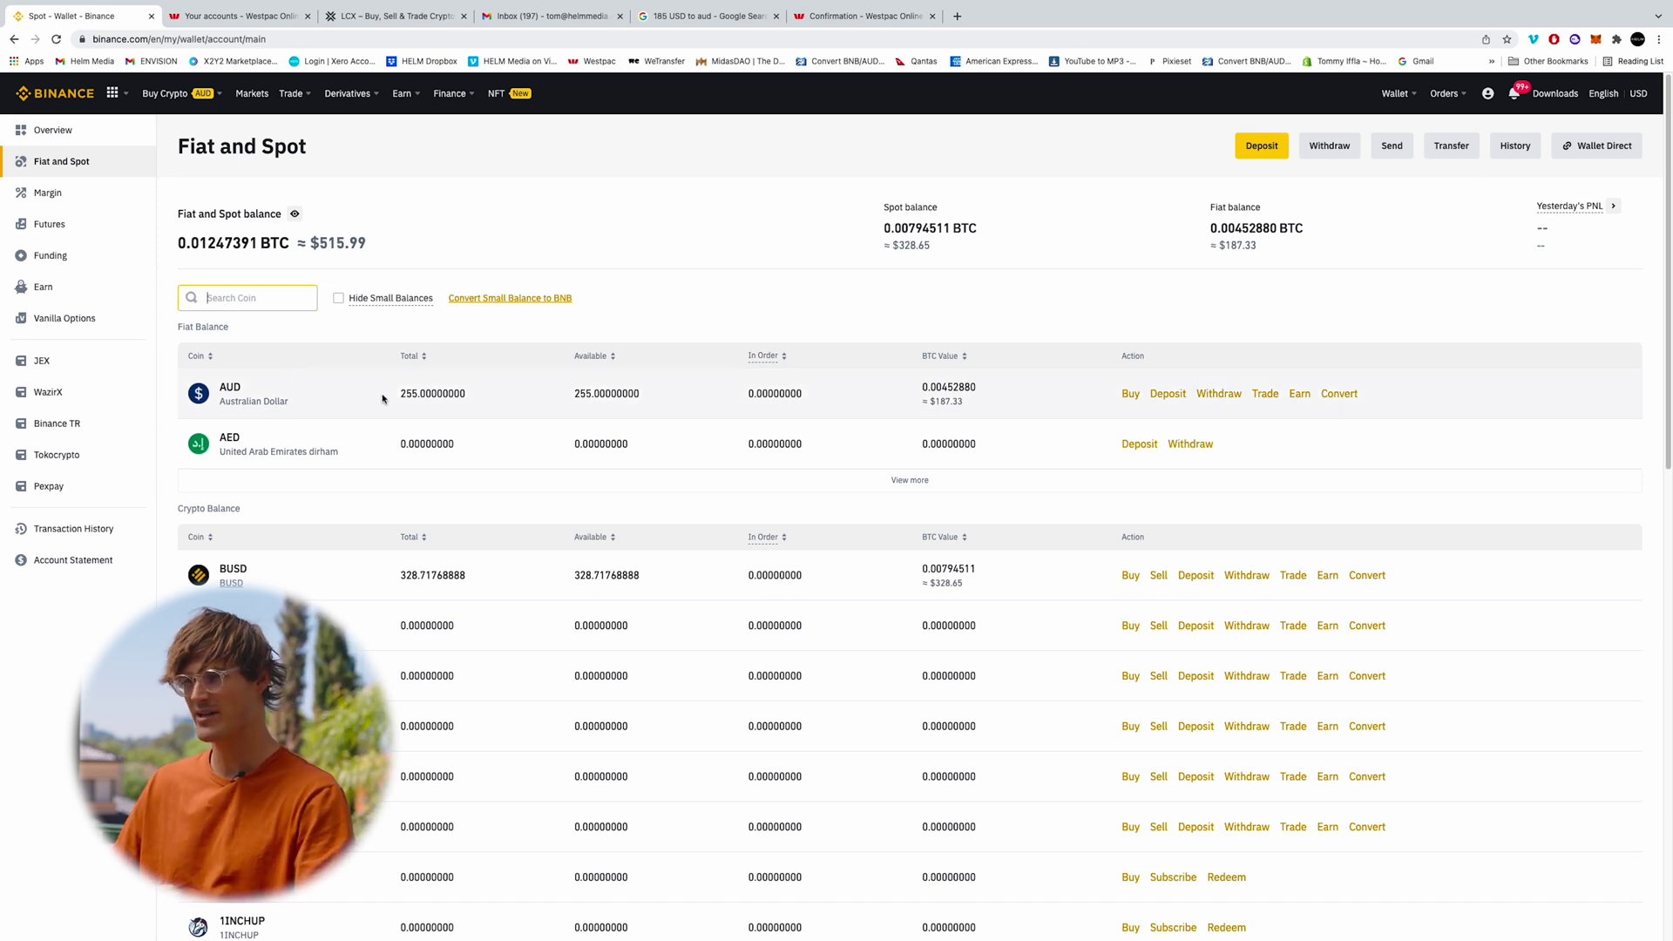
Check the 255 AUD balance shown in the Fiat and Spot wallet.
left_click_drag(397, 394, 454, 399)
left_click(478, 396)
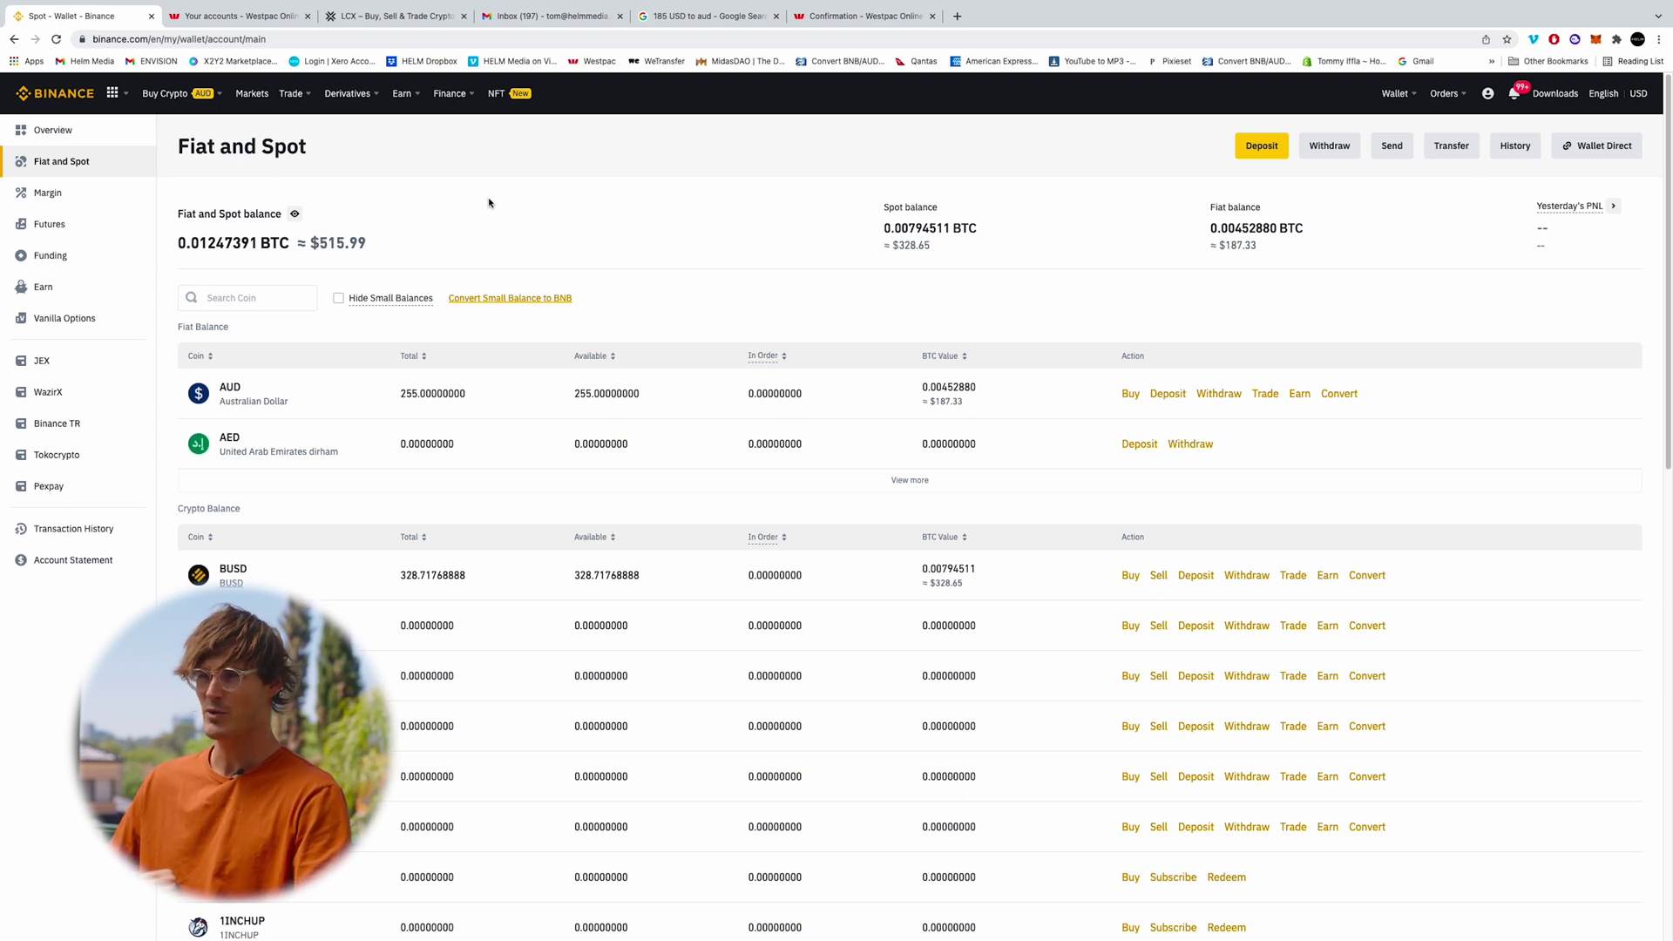
Open Convert and set the currency pair from AUD to USDC.
mouse_move(296, 96)
left_click(344, 154)
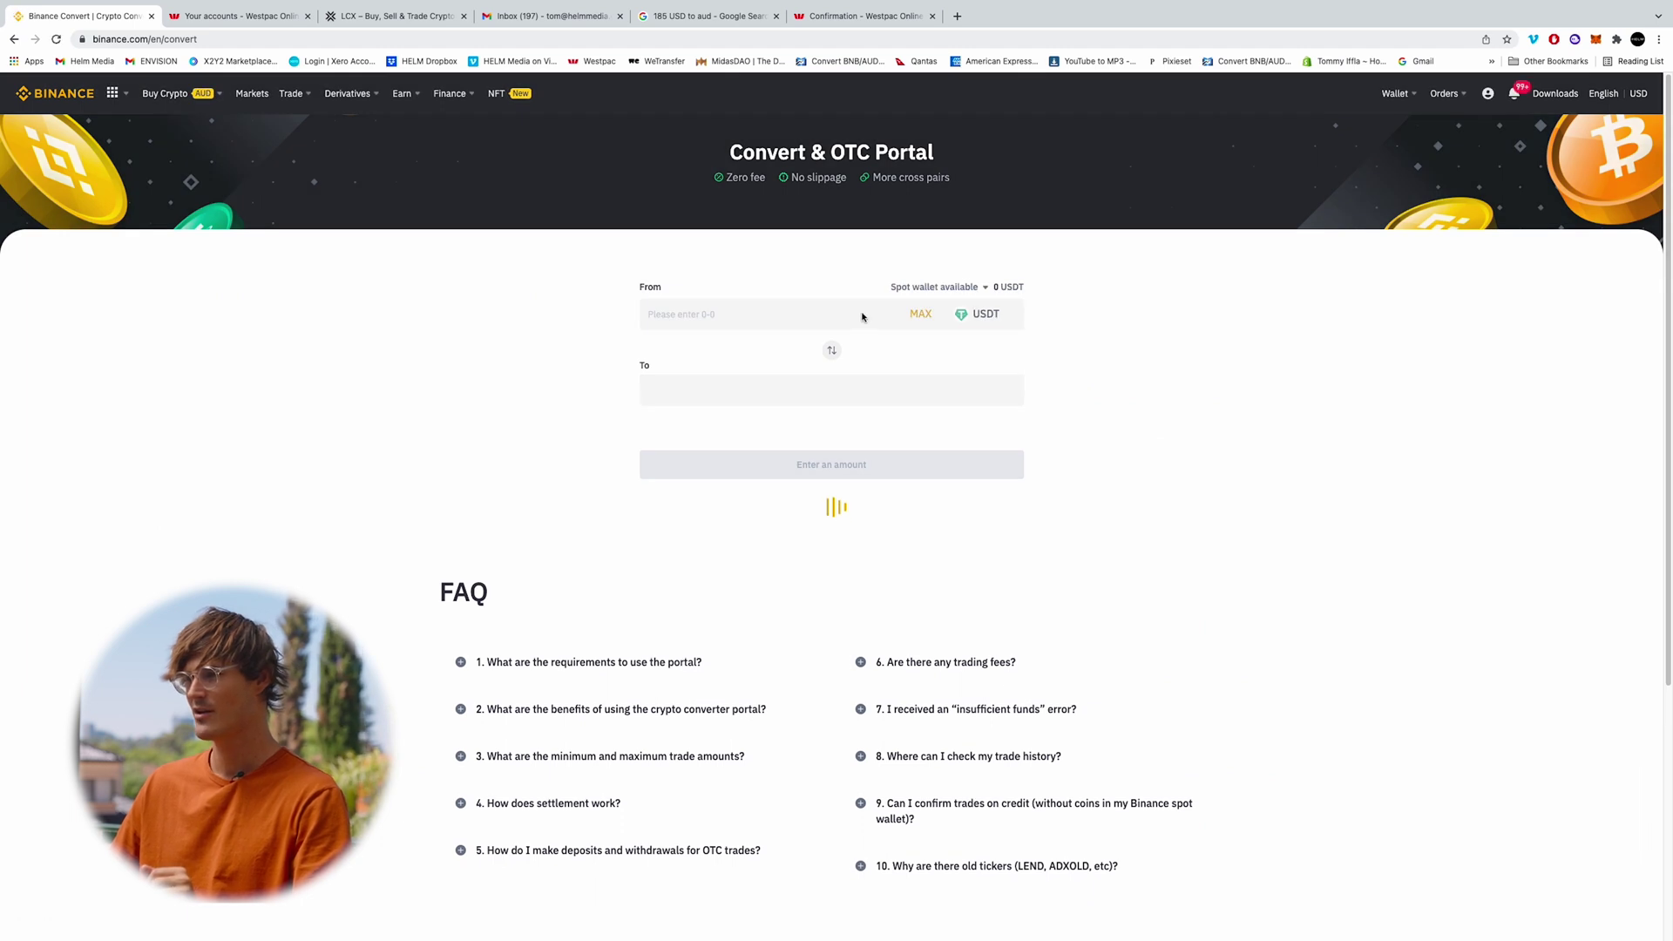
left_click(984, 380)
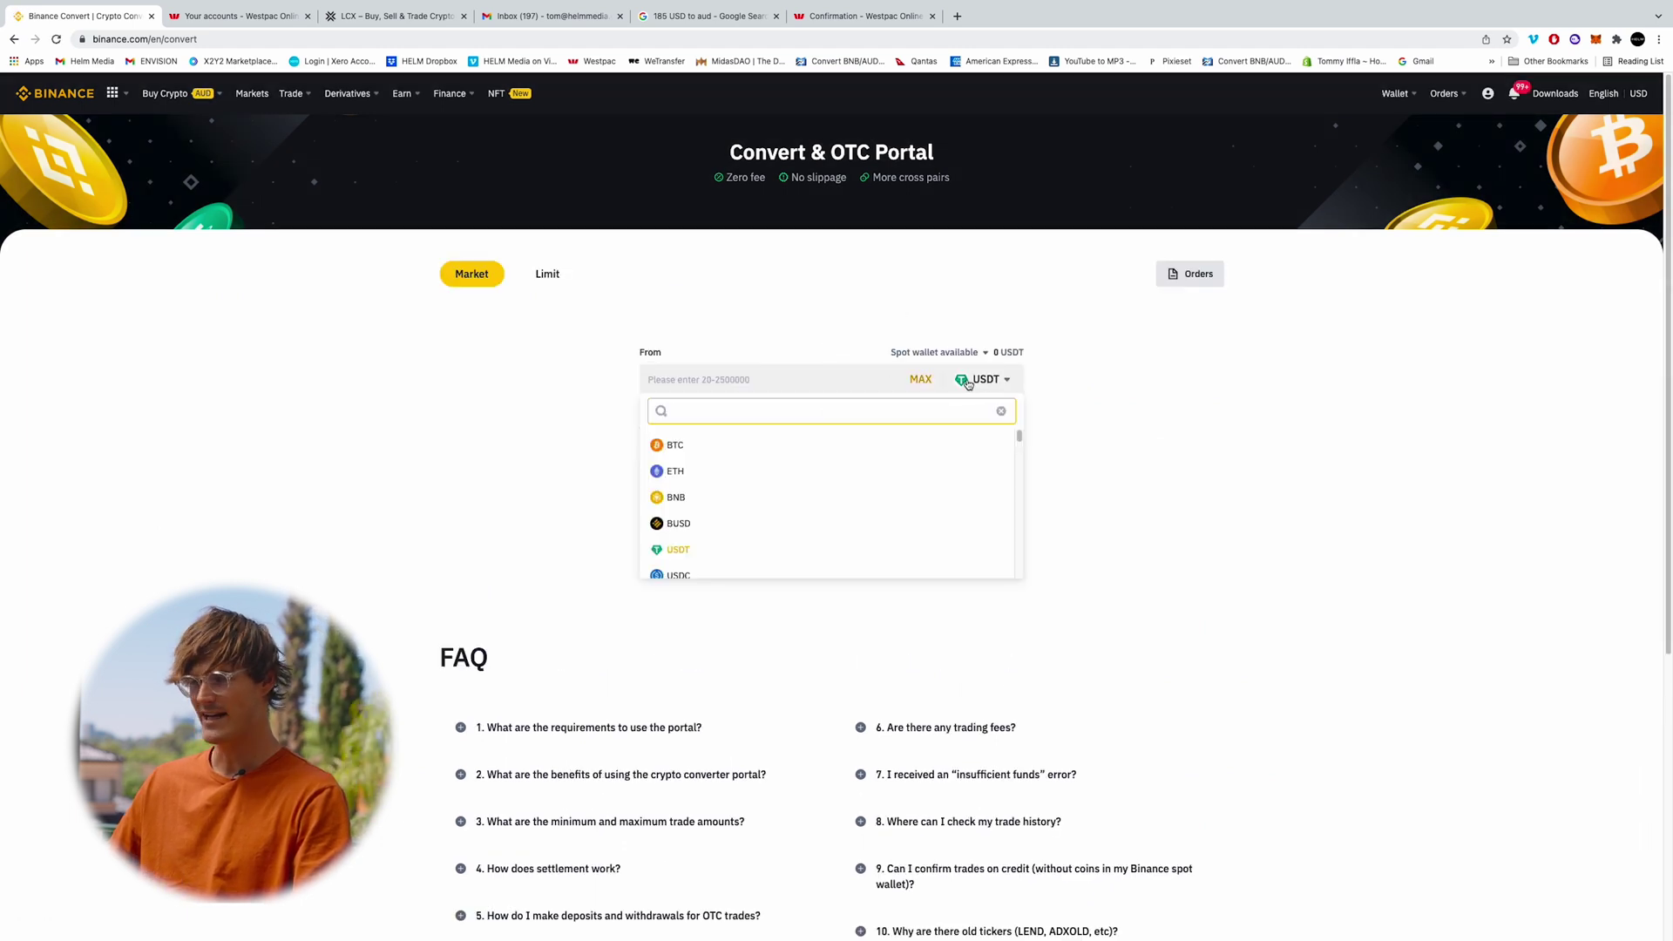
type("aud")
left_click(791, 446)
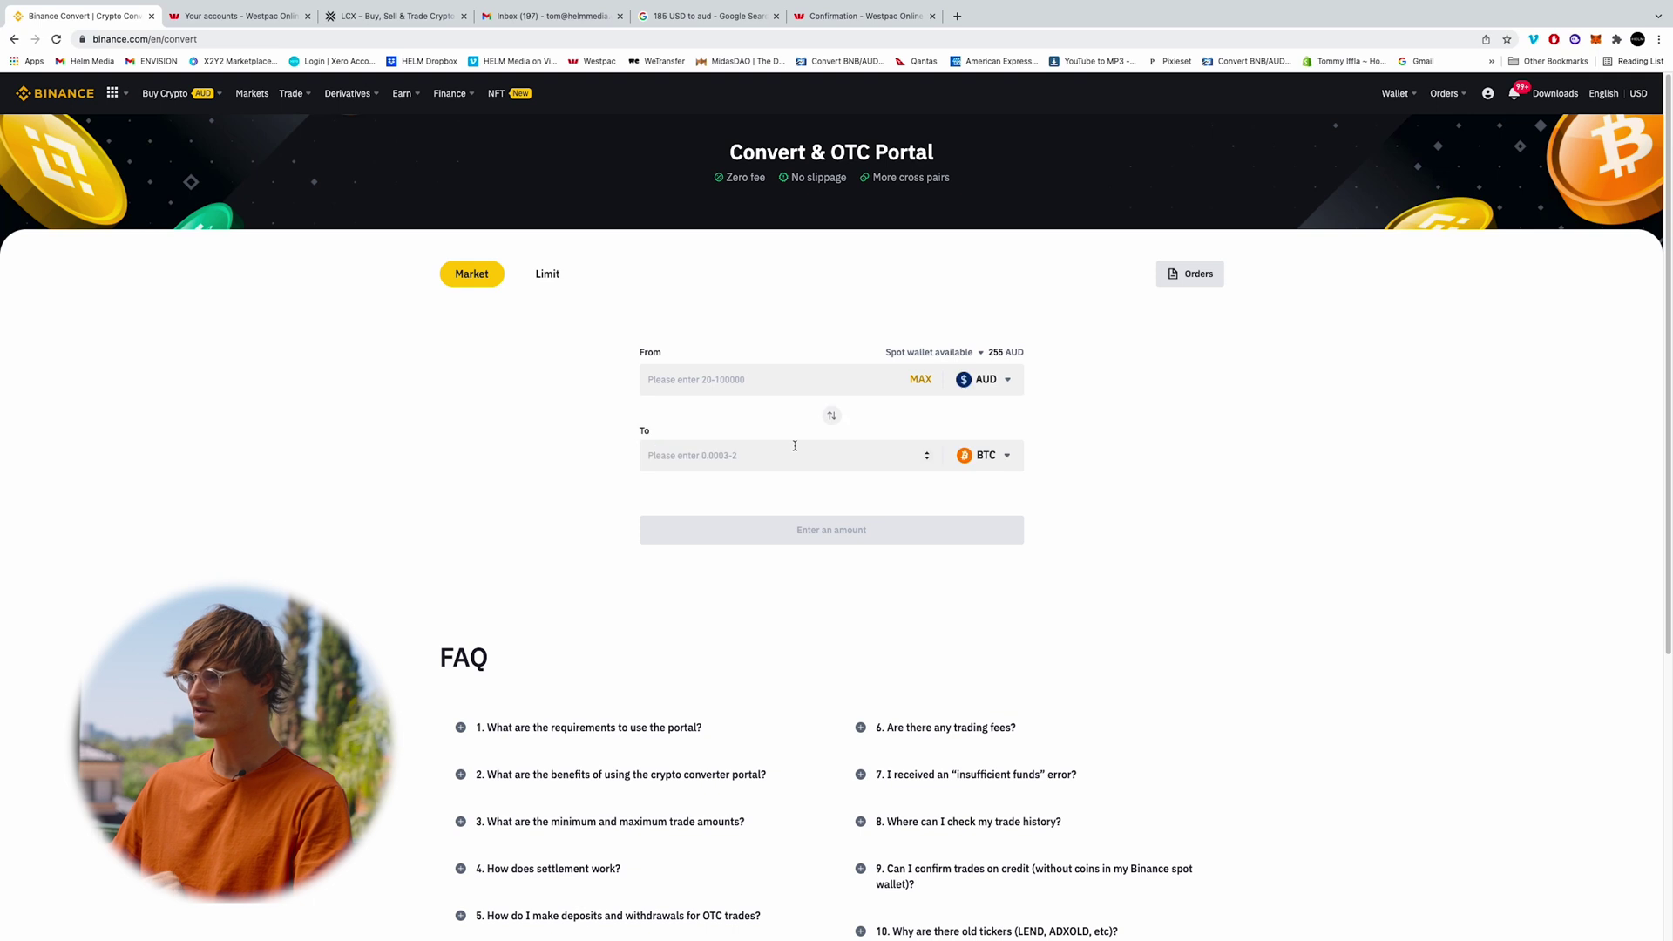
left_click(767, 469)
left_click(976, 456)
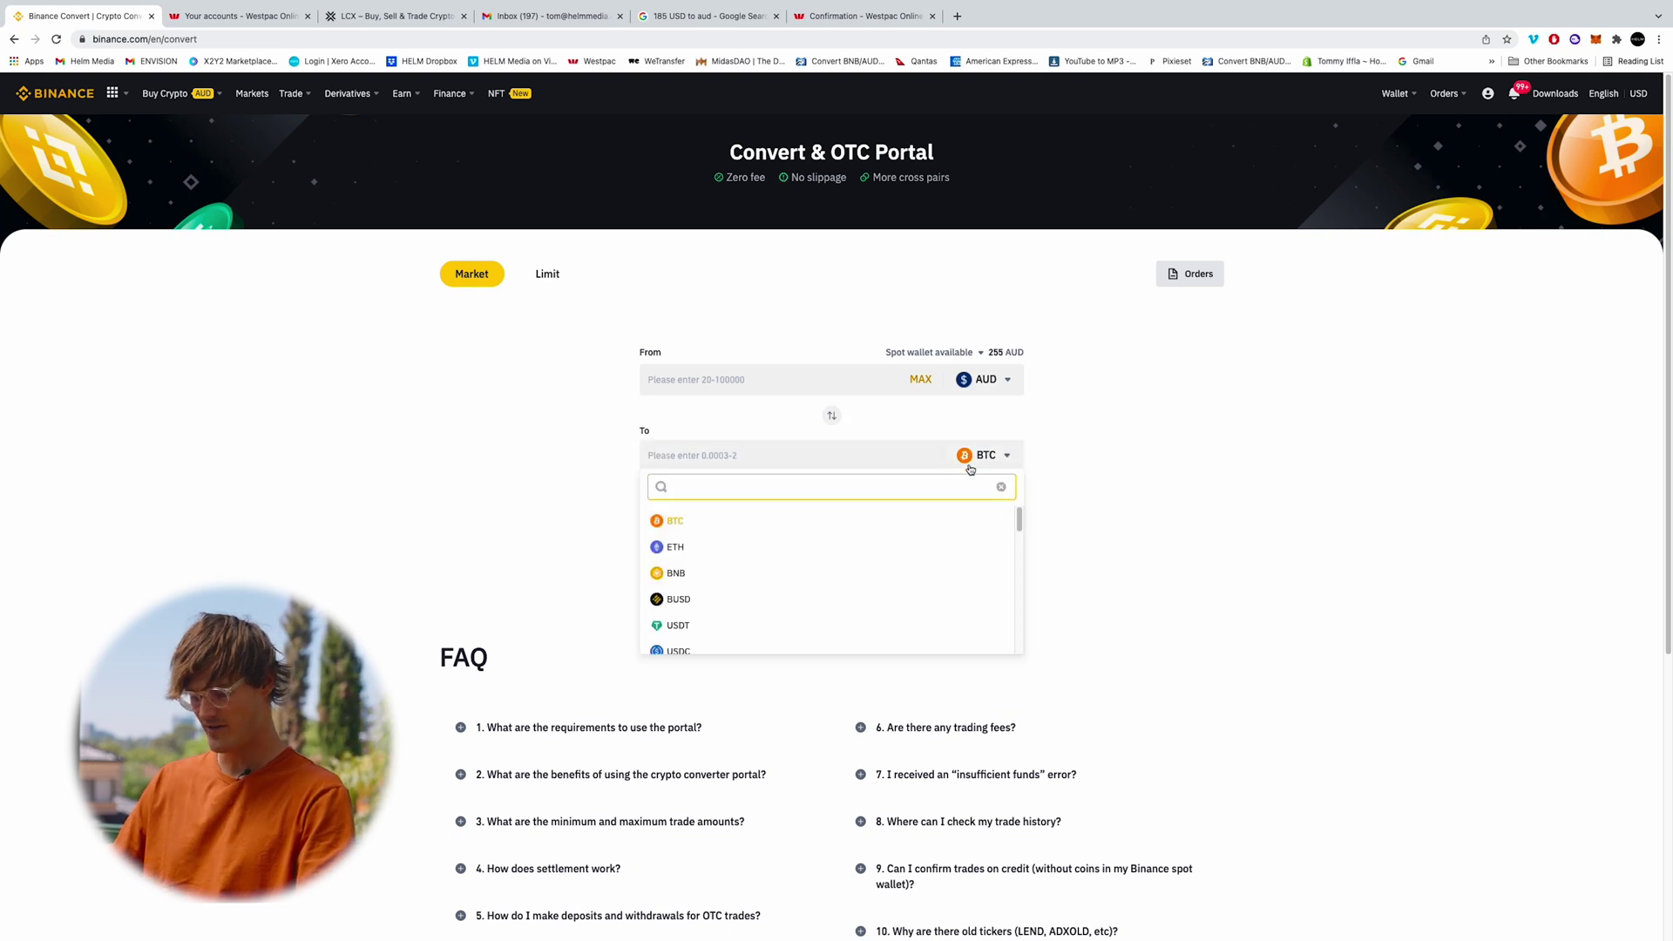
type("usdc")
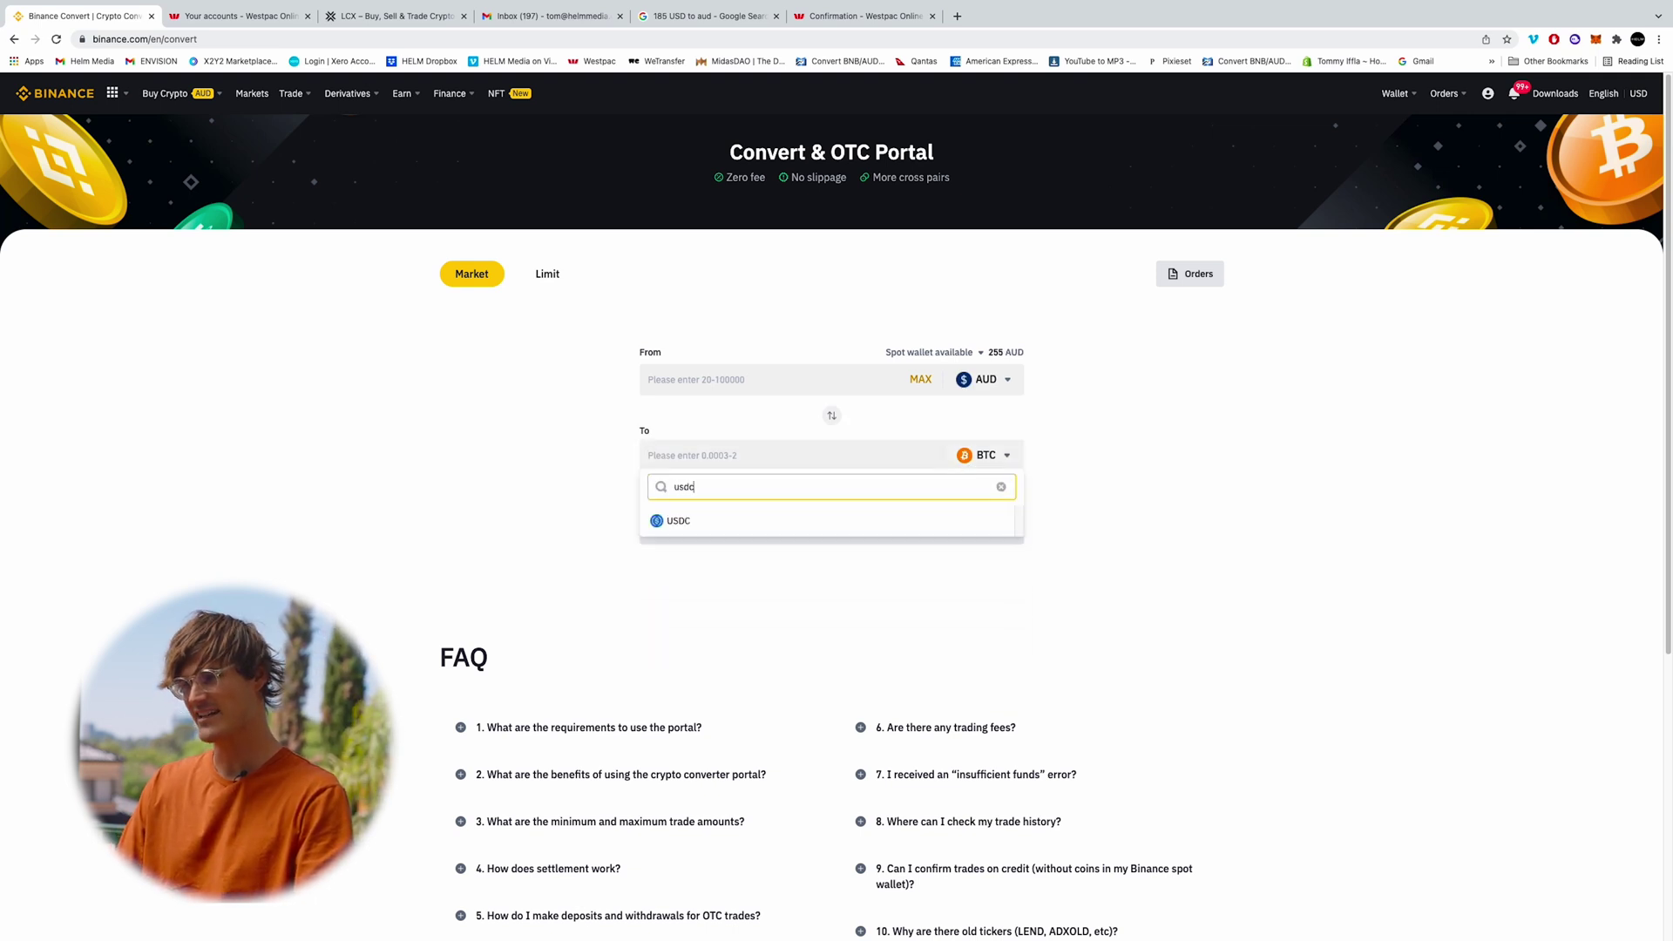
left_click(767, 525)
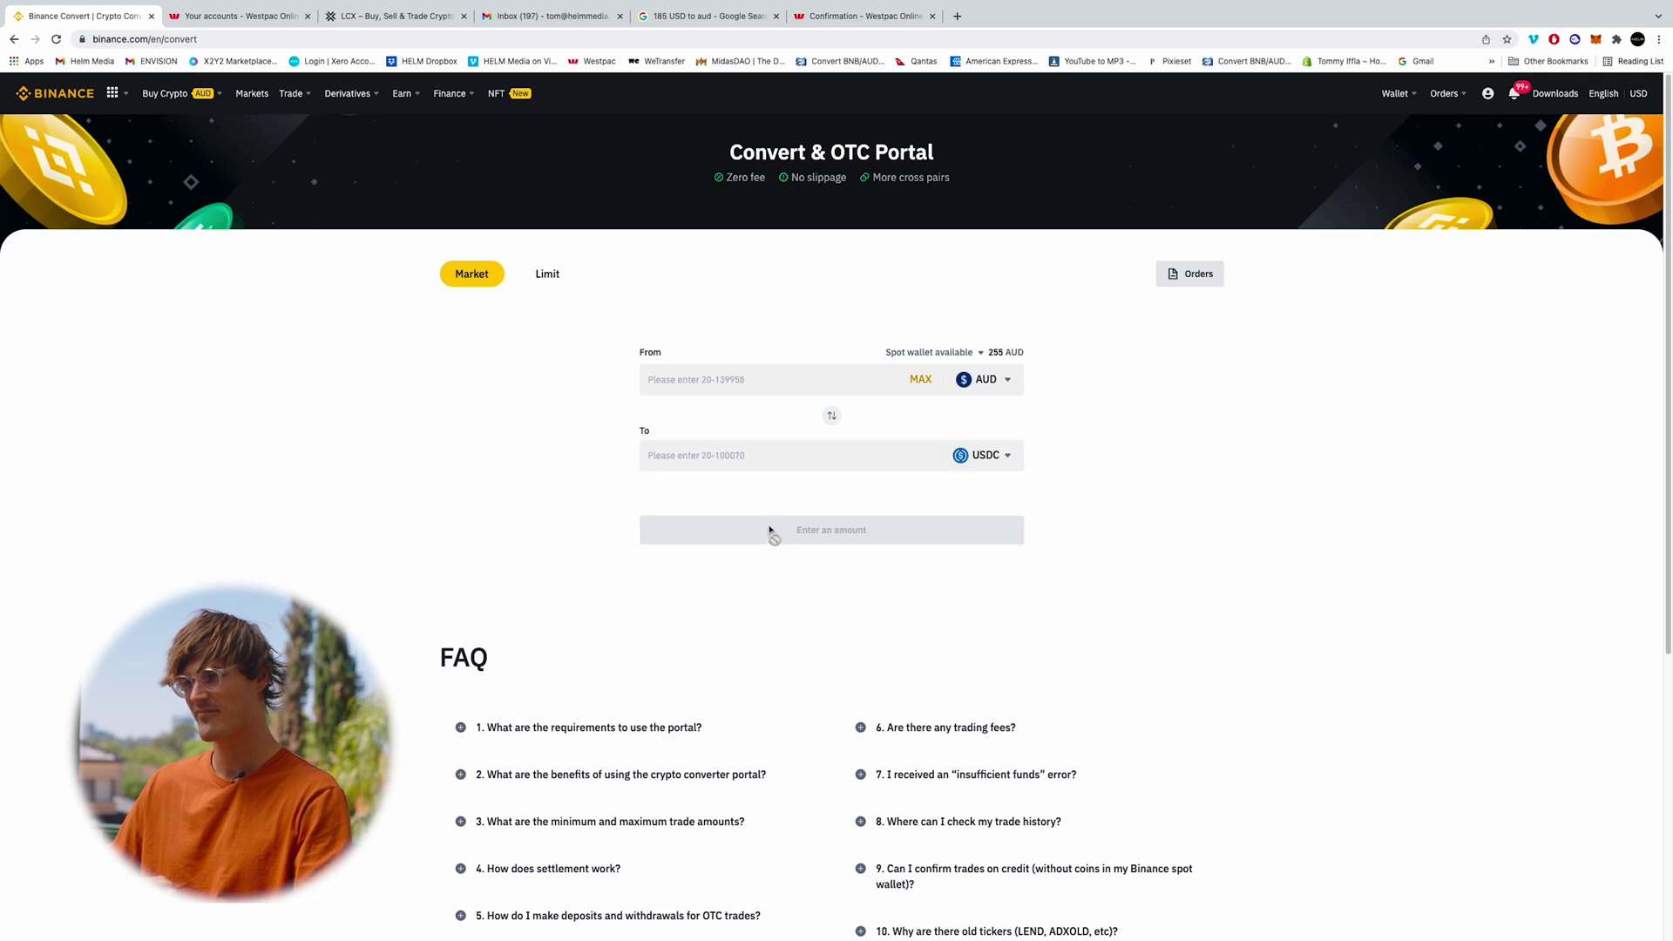
Convert 255 AUD into 187.04658 USDC at 1 AUD = 0.733516 USDC.
left_click(725, 383)
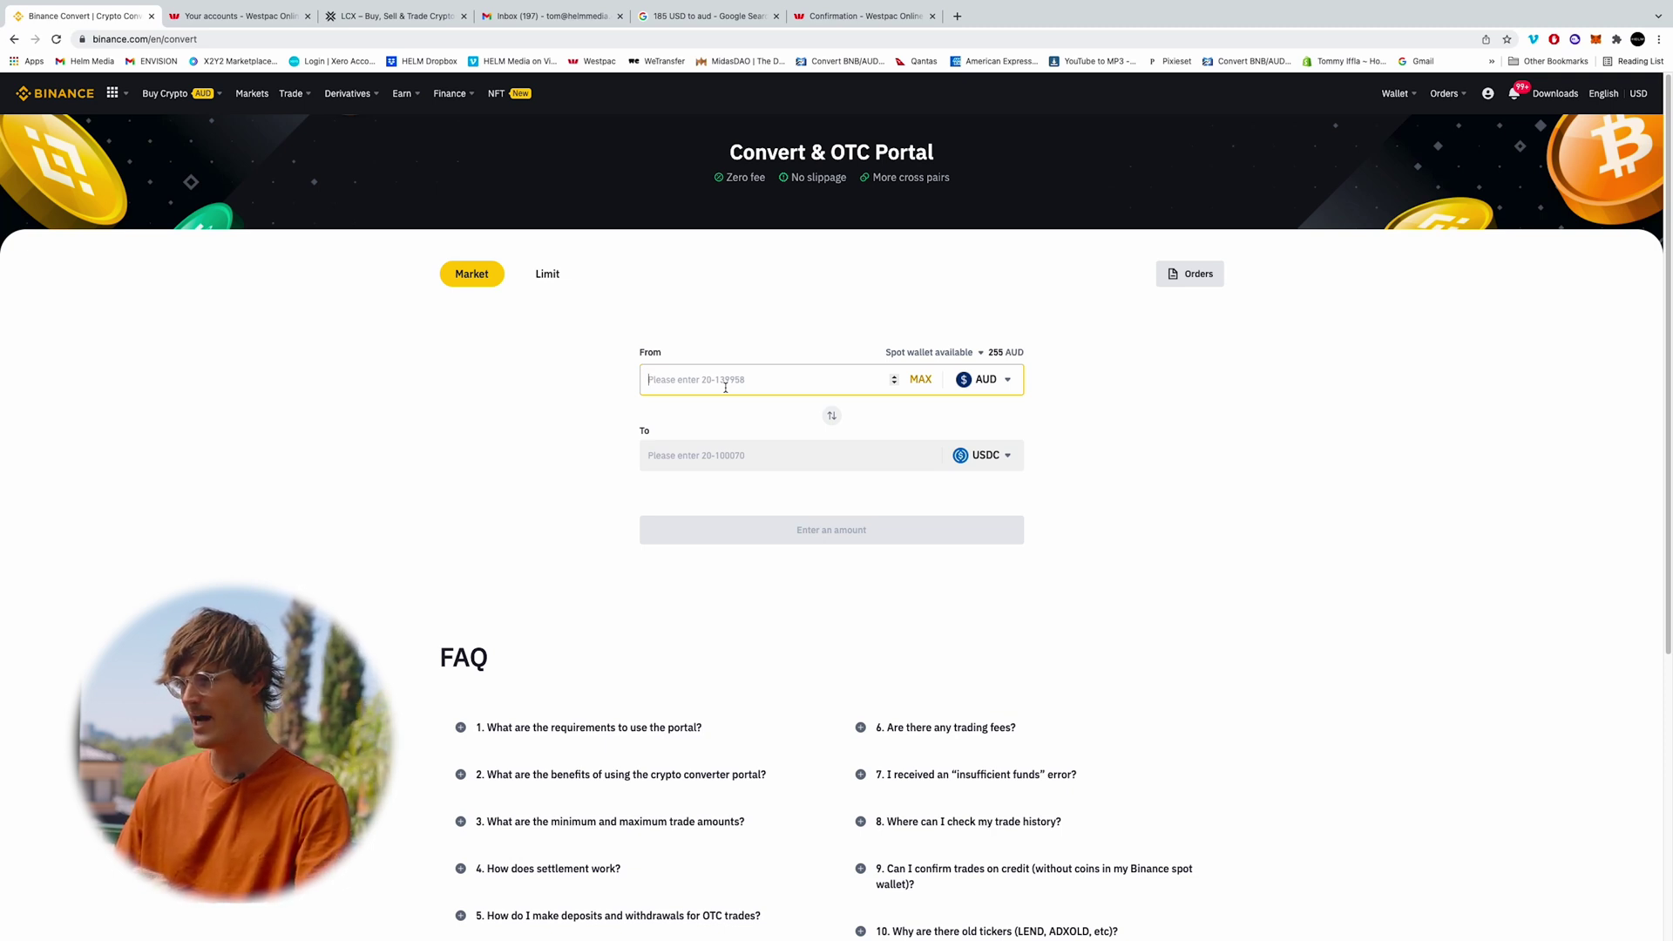
type("255")
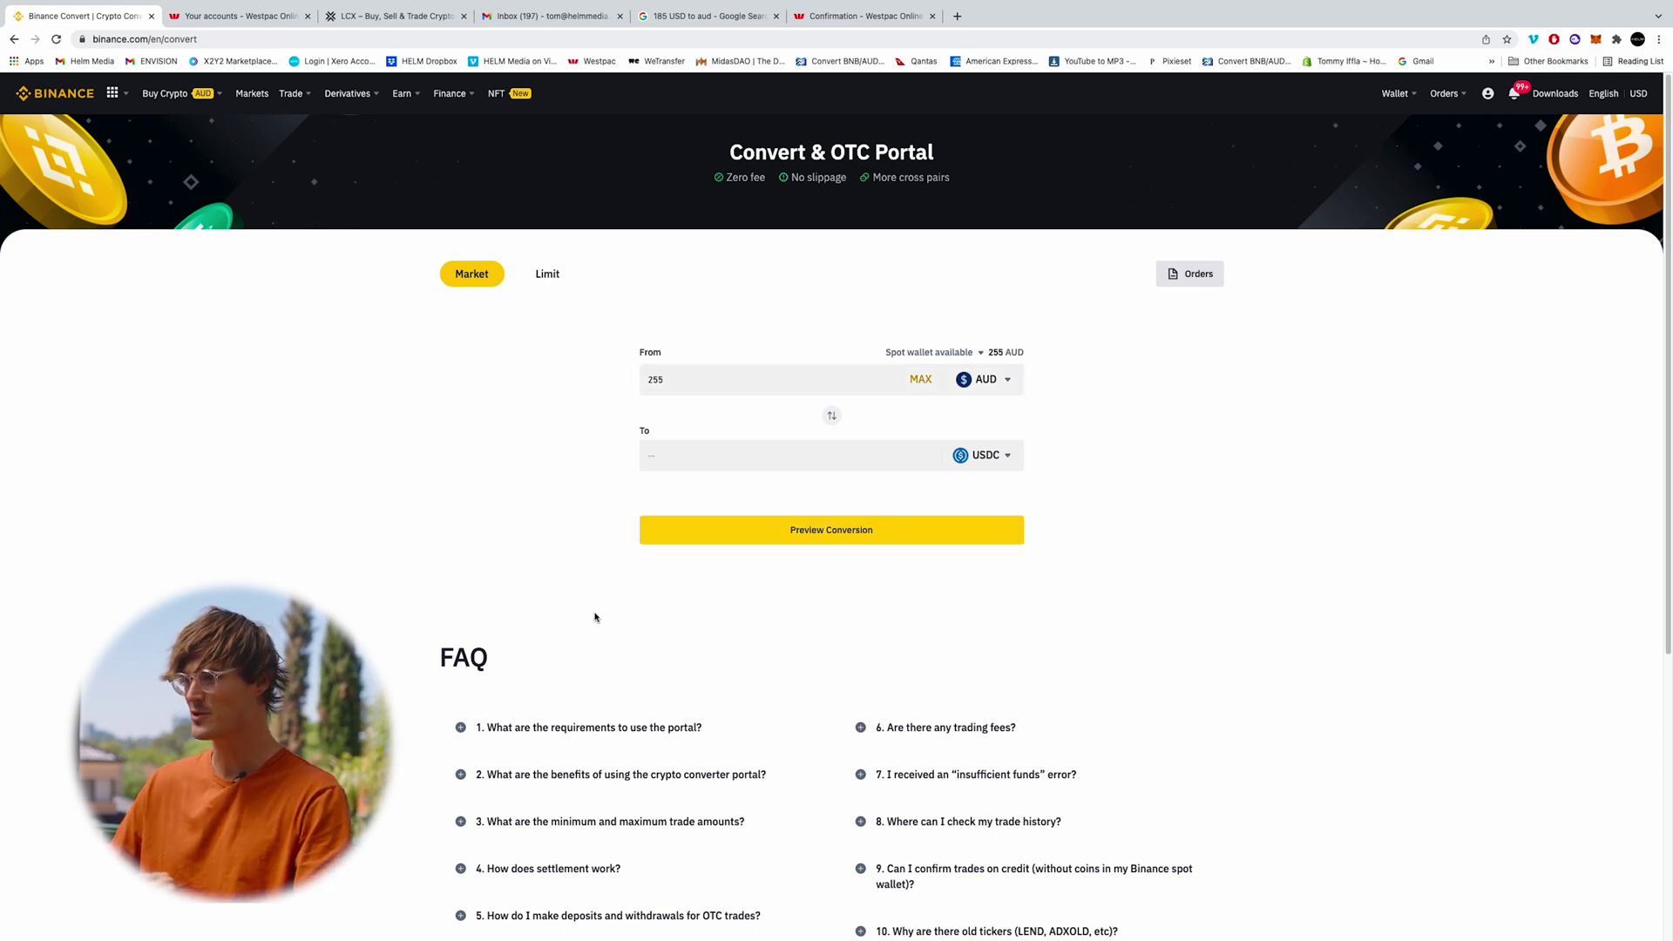
left_click(811, 539)
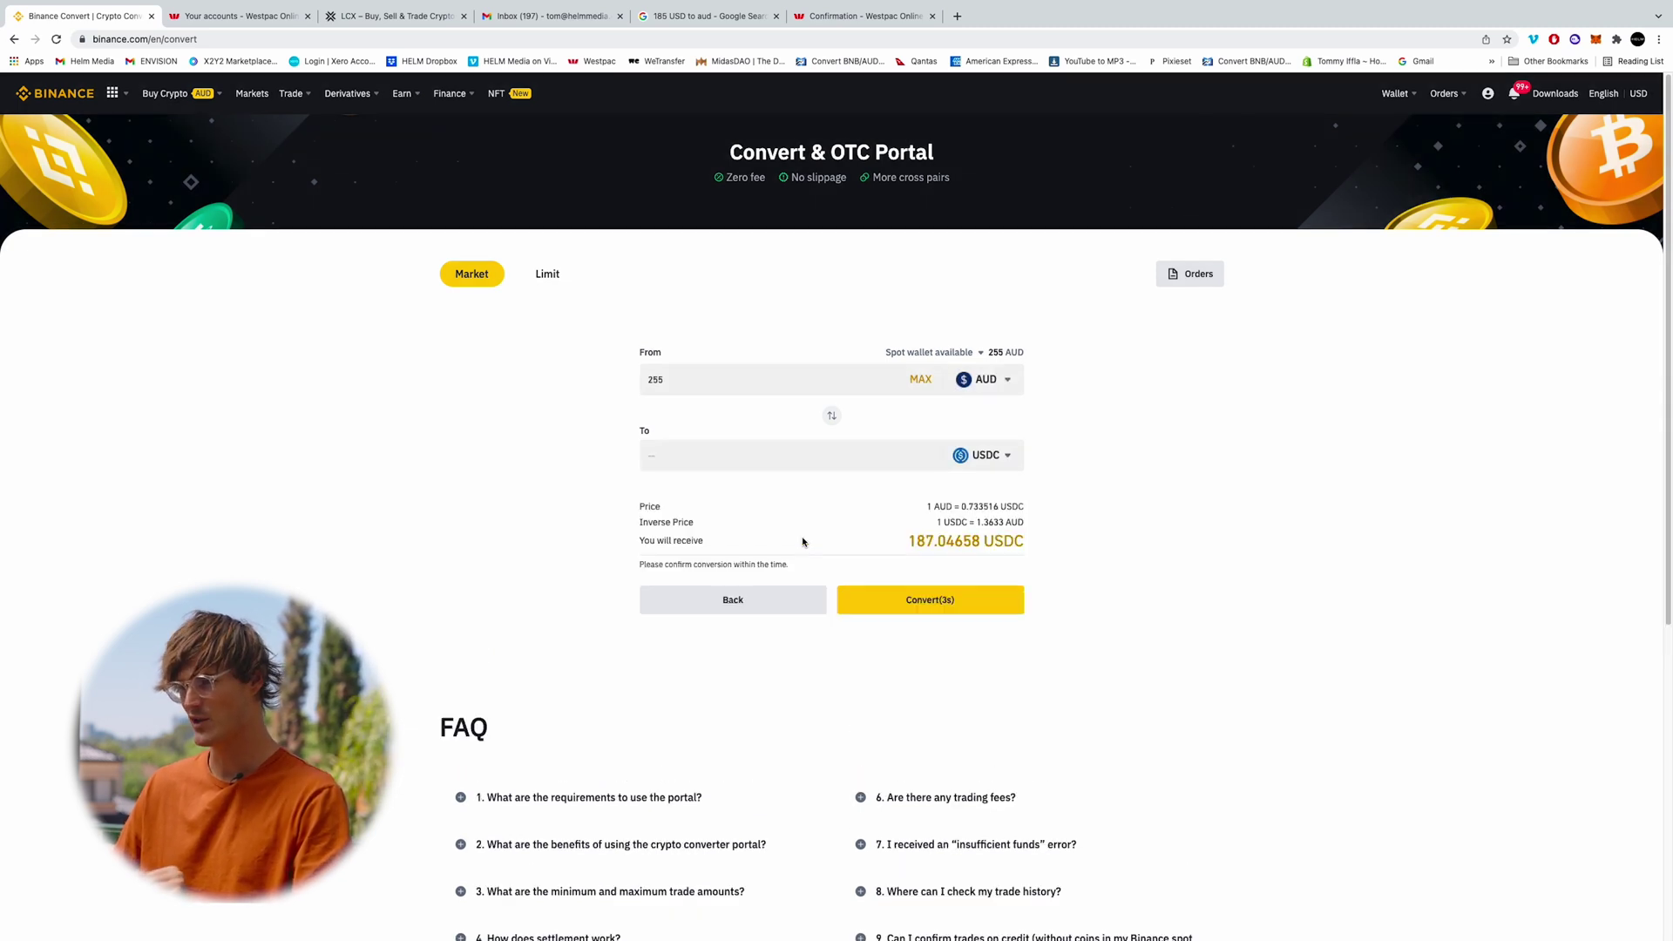
left_click(949, 608)
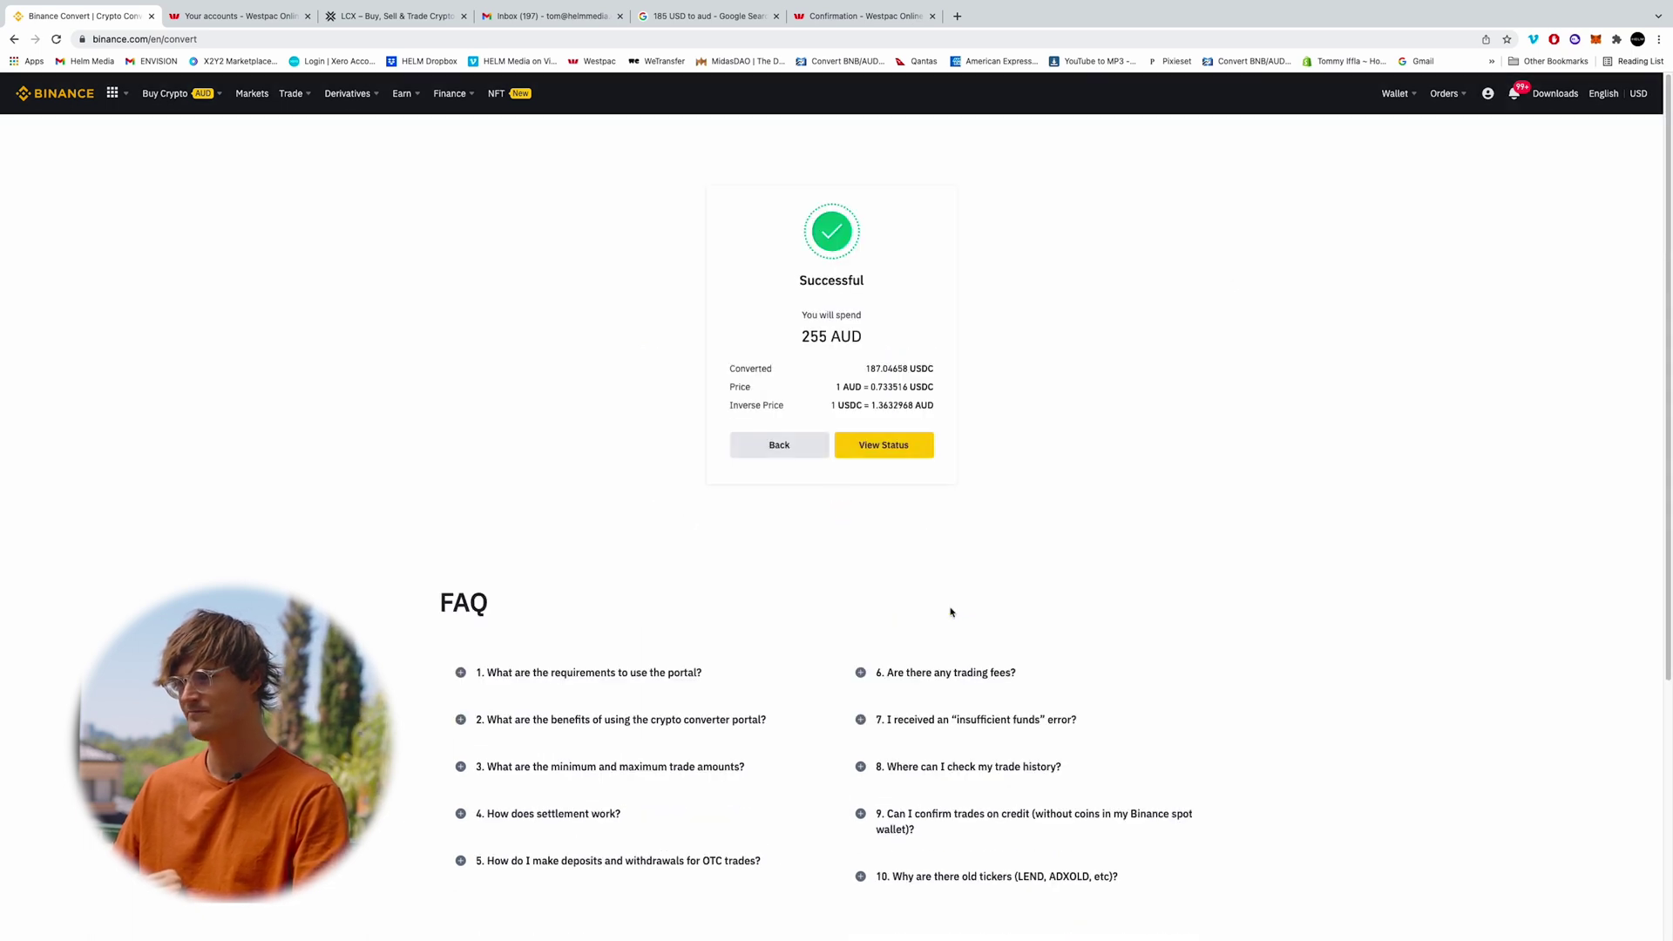
Confirm the Fiat and Spot wallet holds 187.04658 USDC, then switch to LCX.
mouse_move(1453, 94)
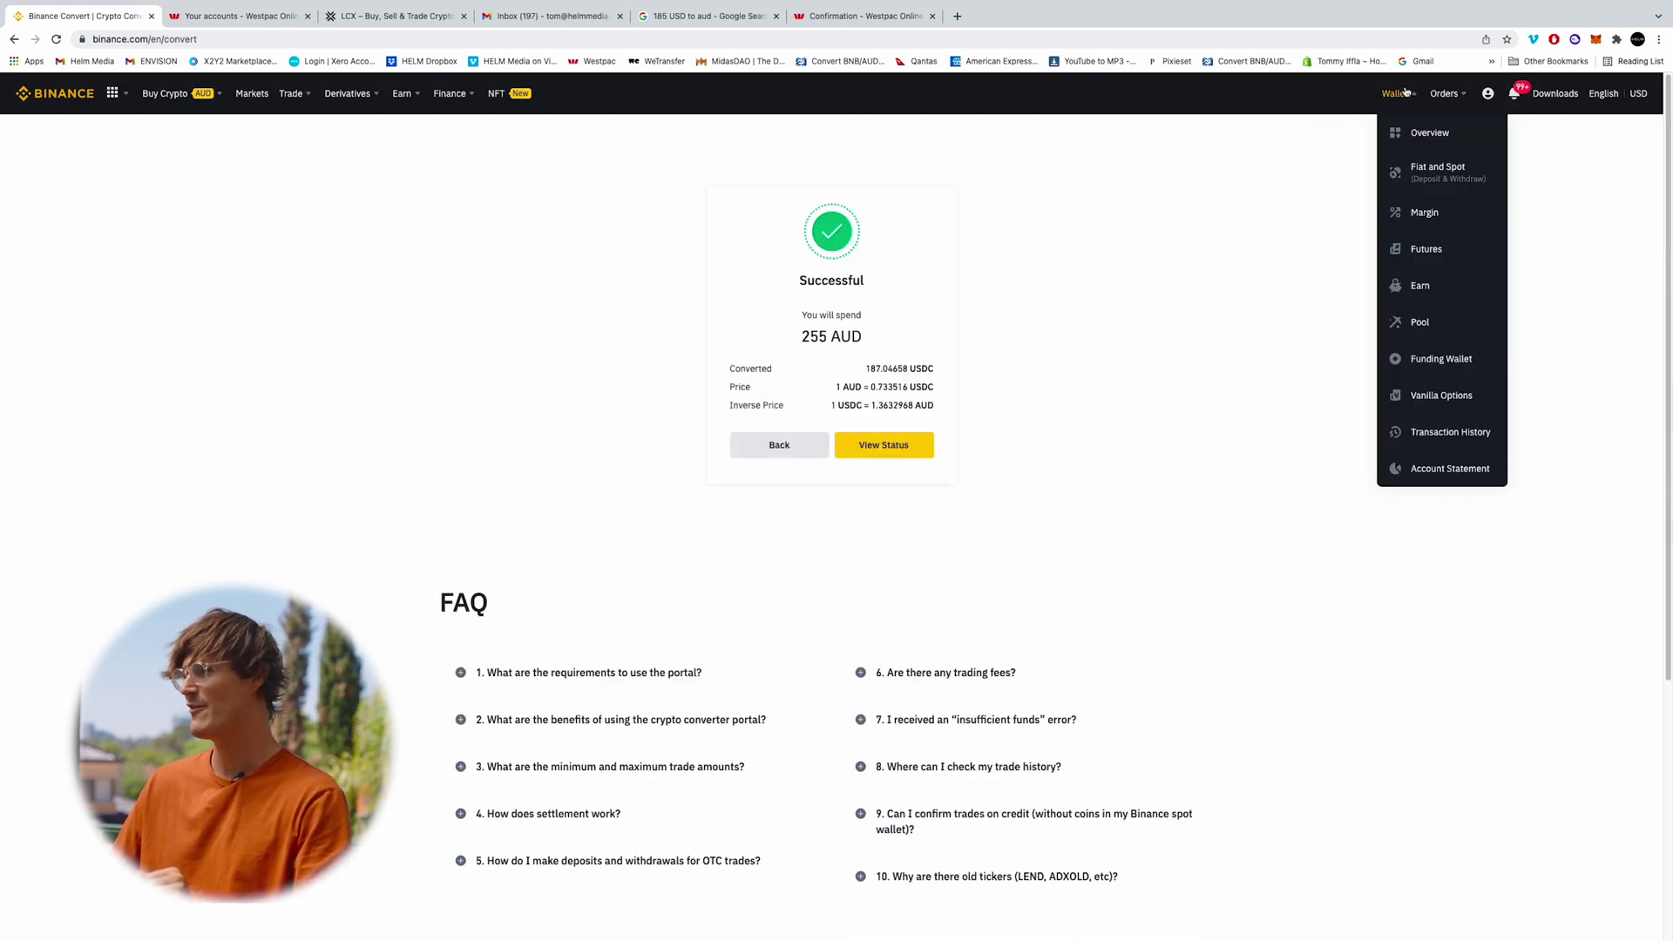
left_click(1417, 134)
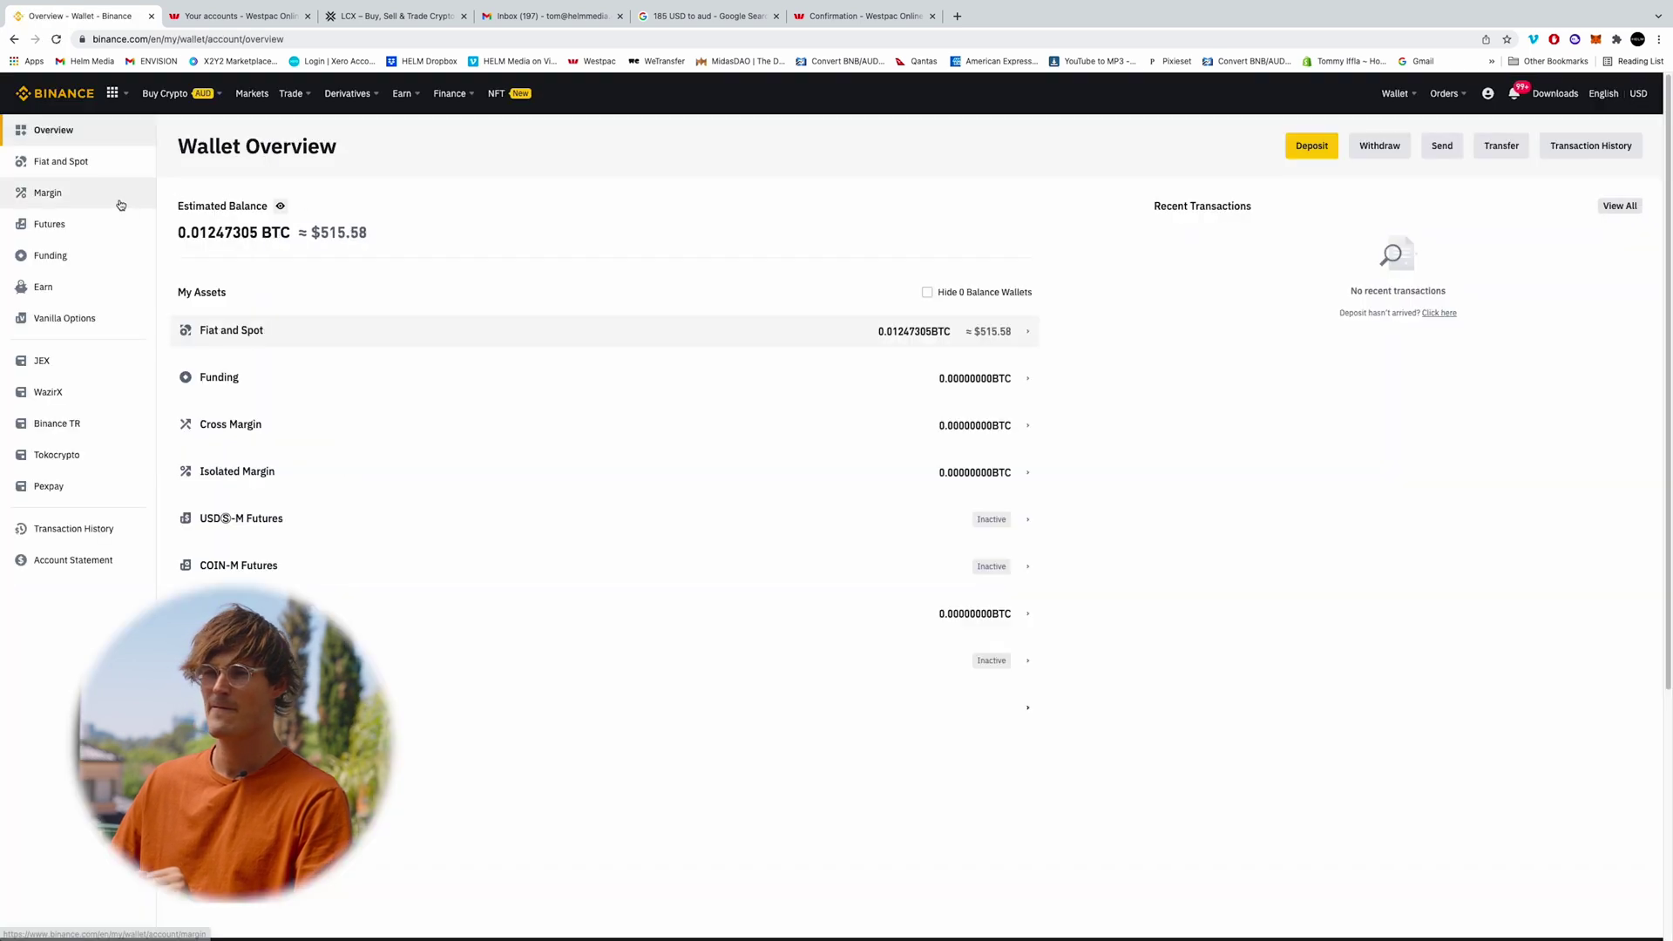
left_click(115, 174)
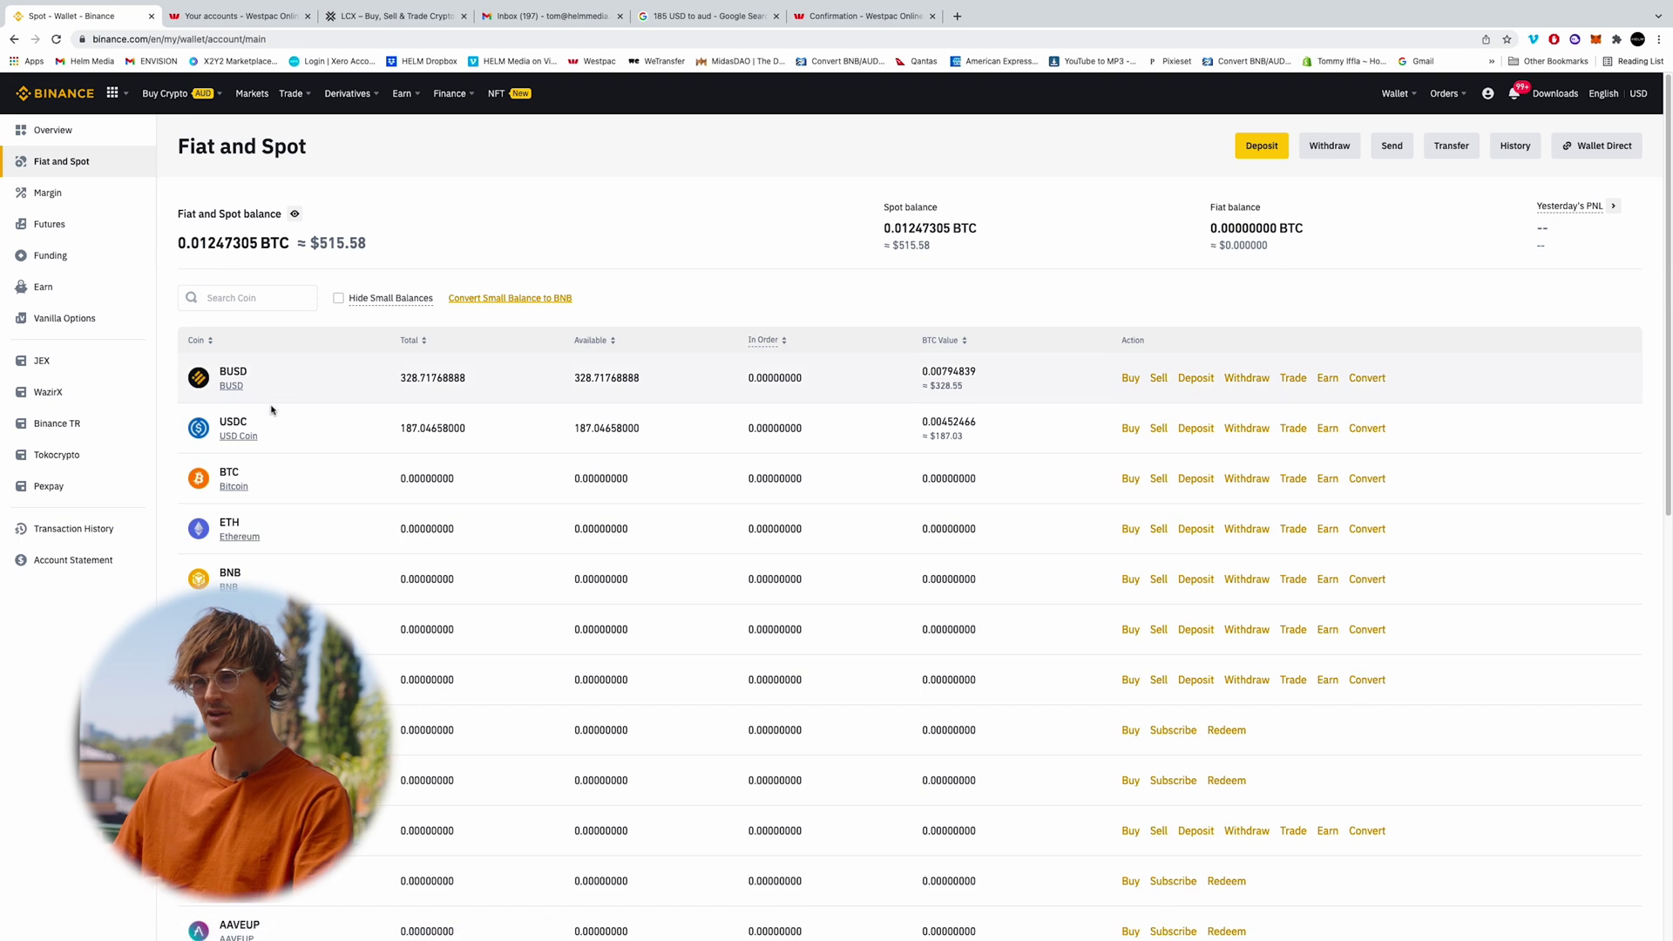
left_click_drag(390, 434, 420, 428)
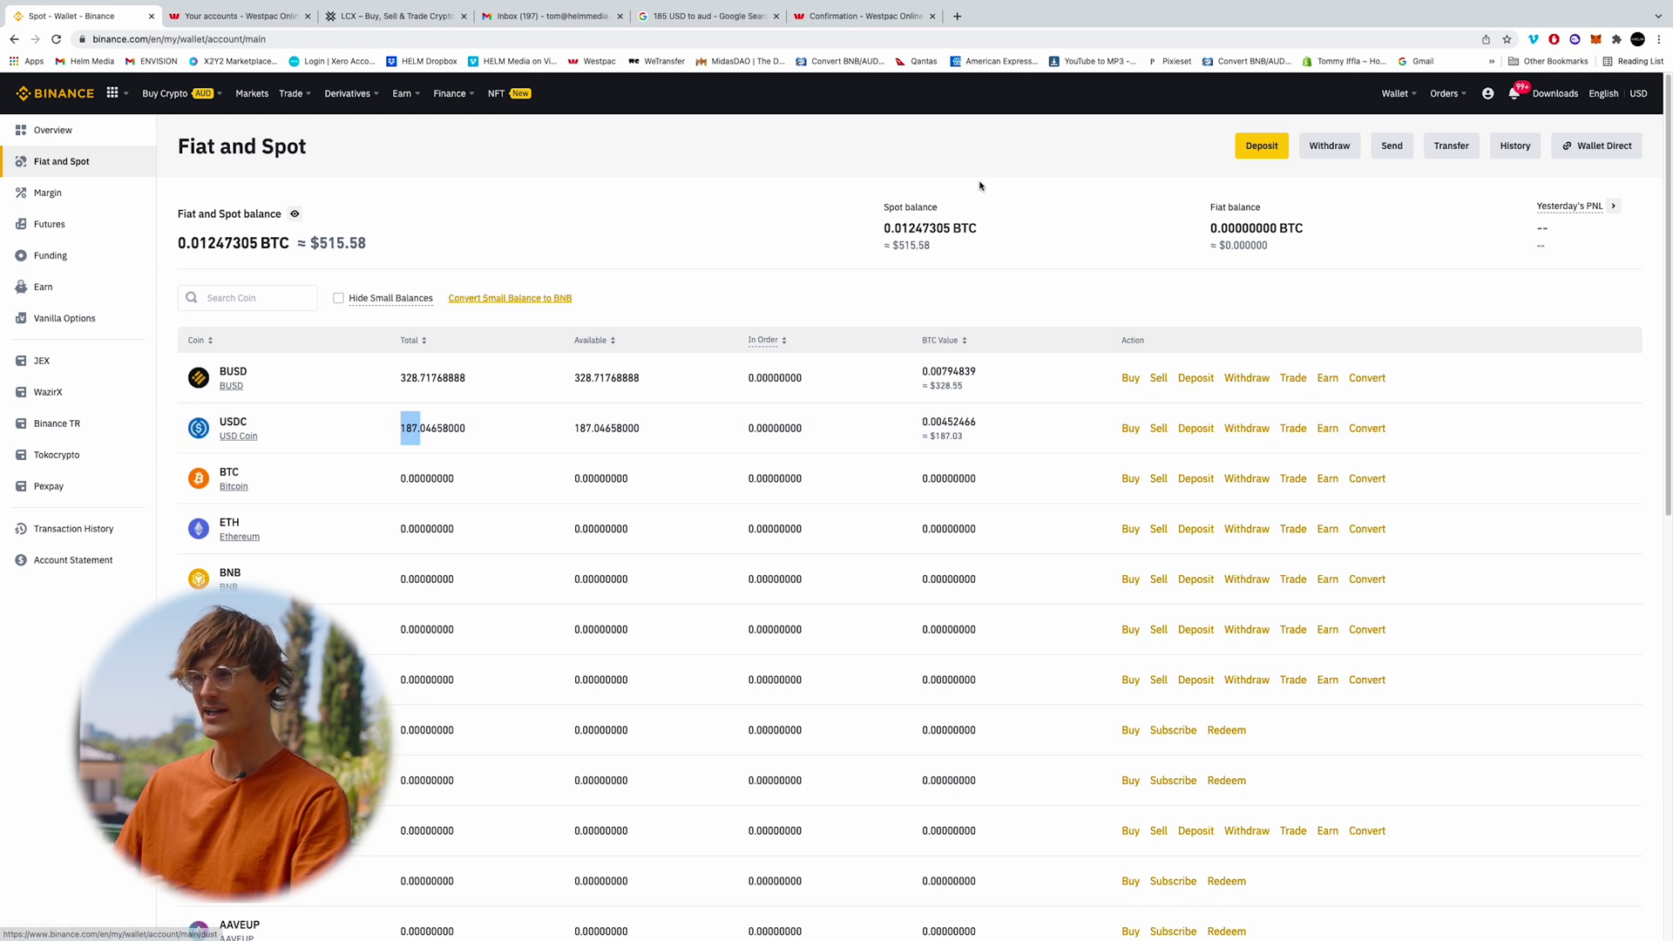
key("super+3")
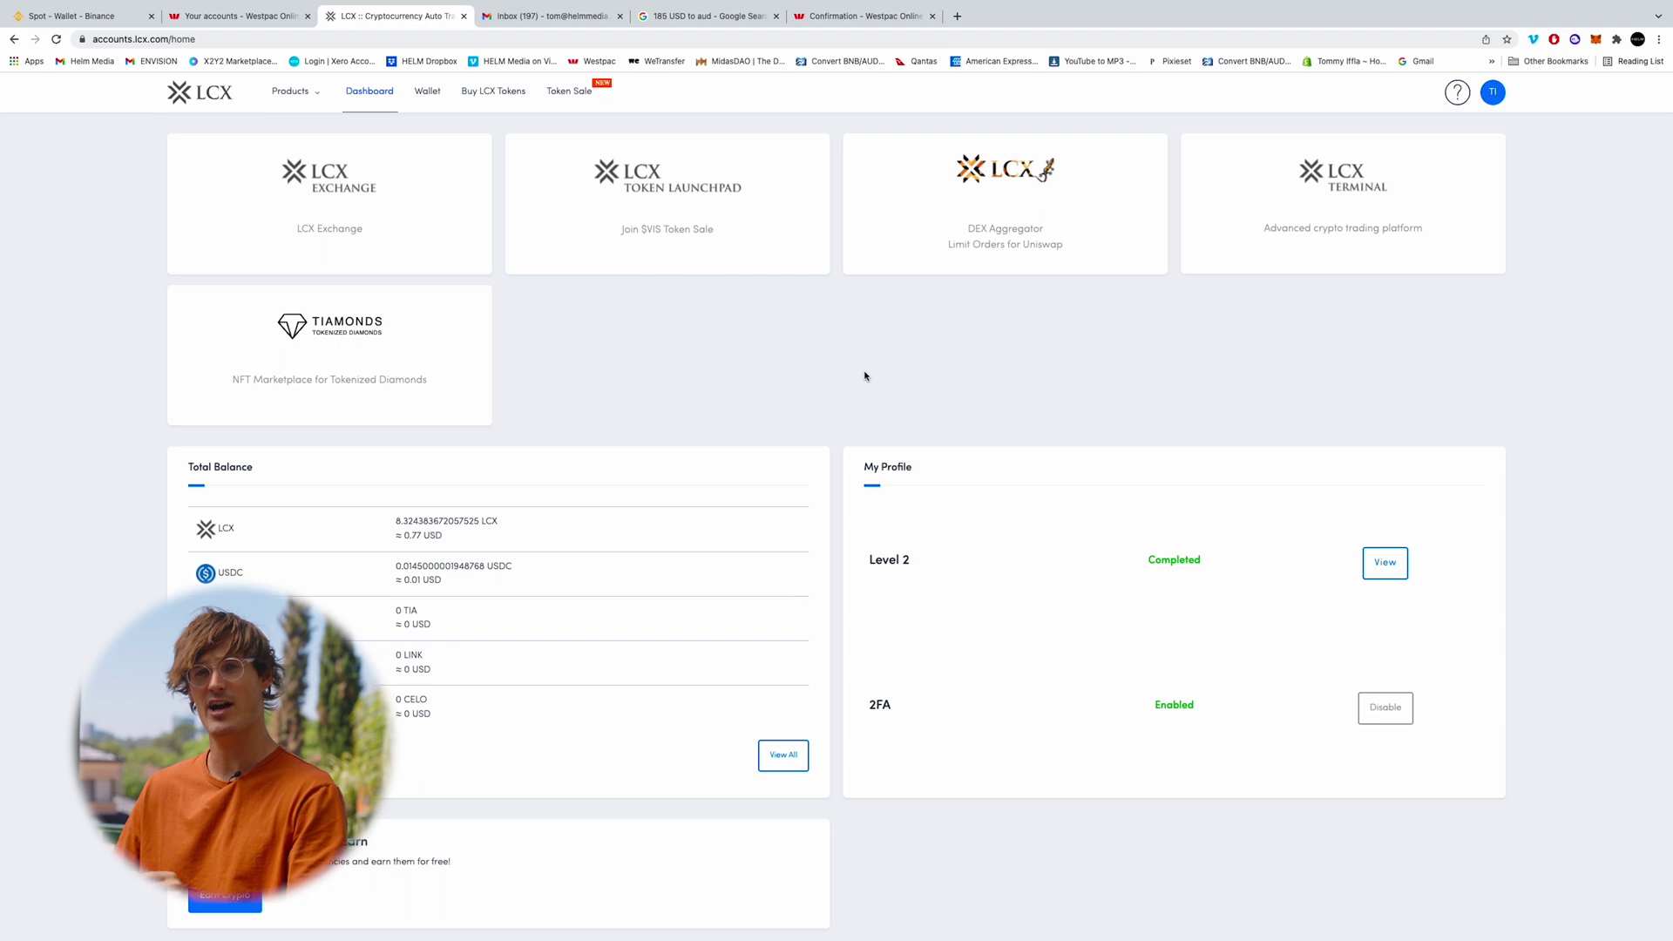
Open the LCX wallet's Deposit page and select USDC as the coin.
left_click(427, 91)
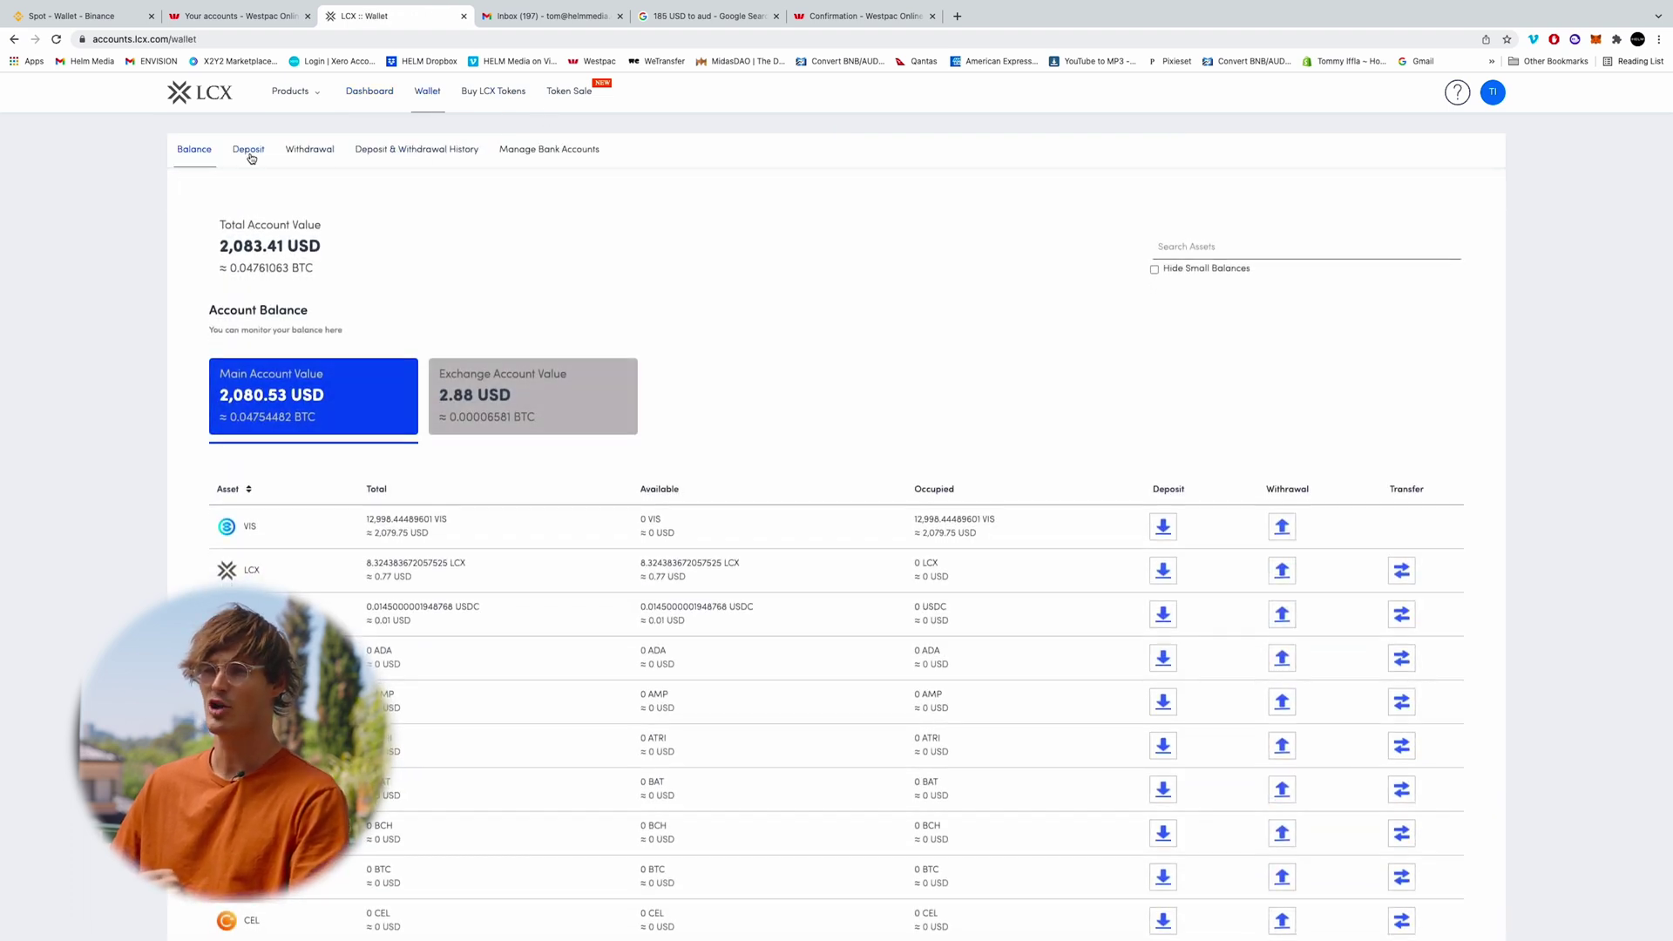
left_click(251, 158)
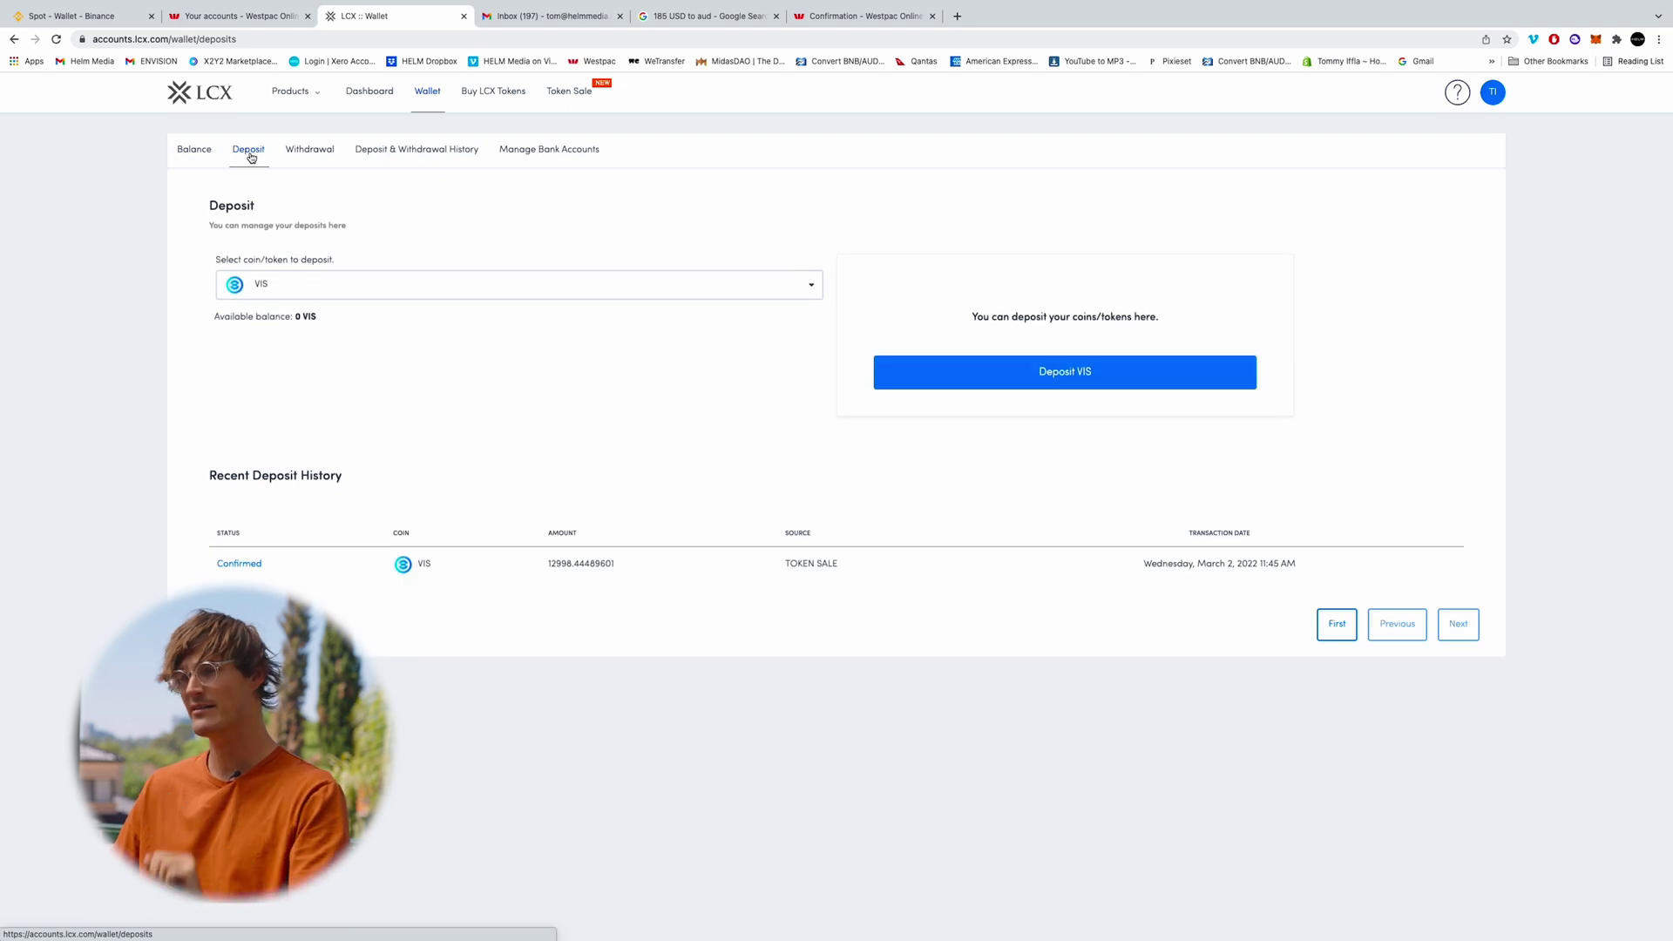
left_click(288, 282)
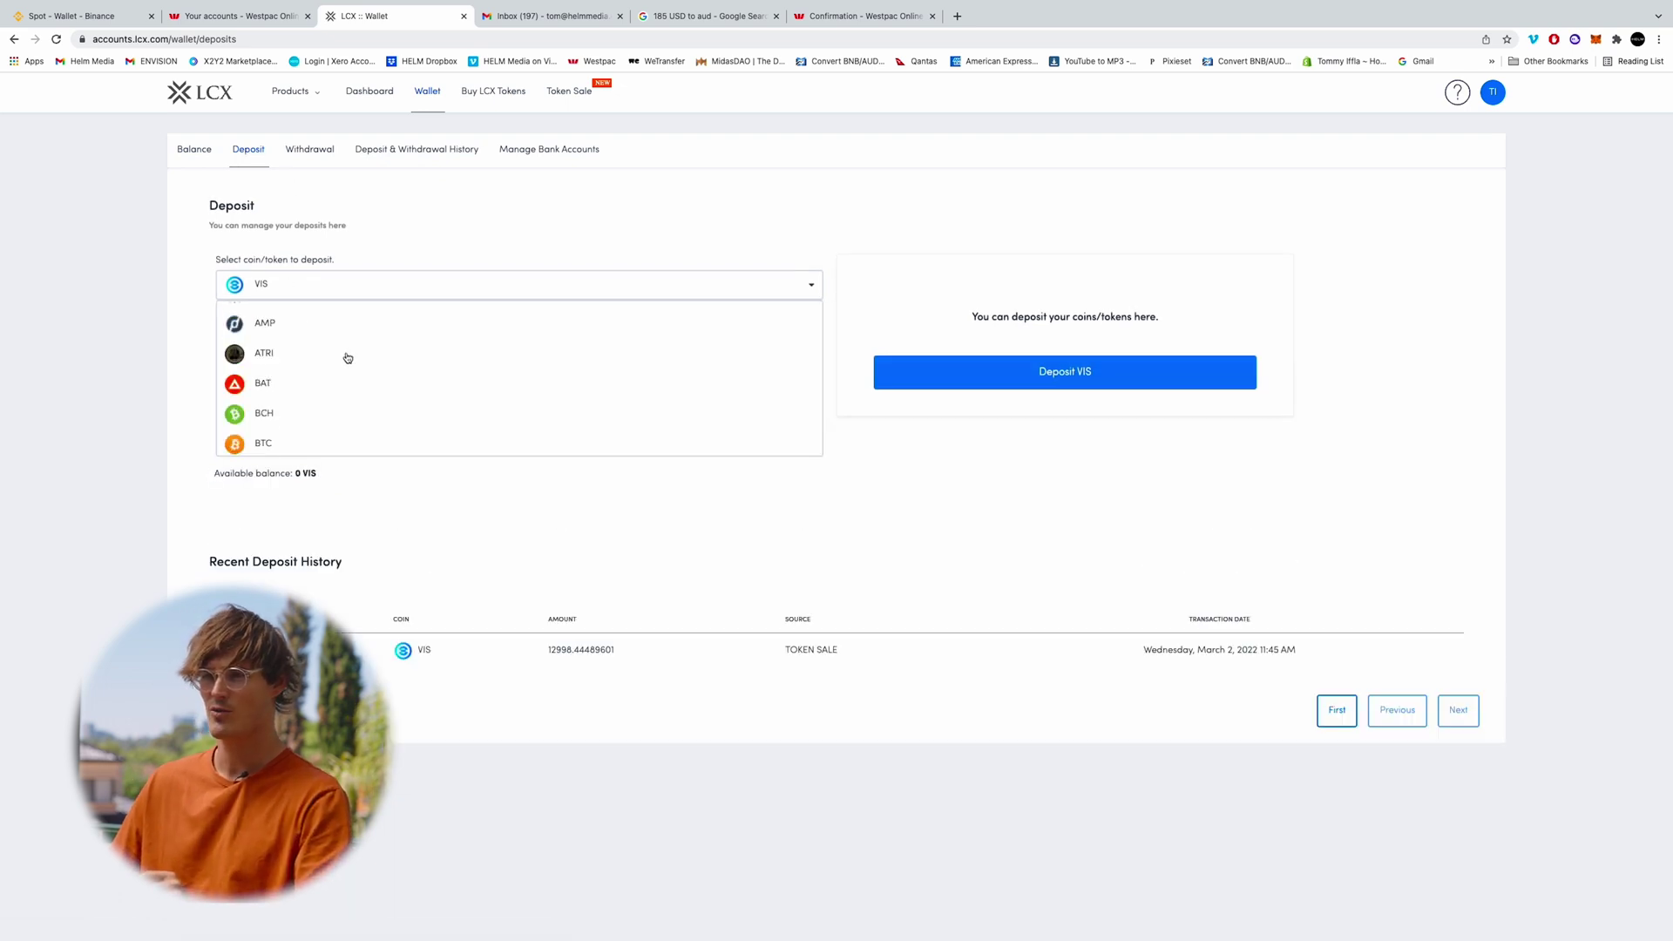
scroll(348, 357, "down", 10)
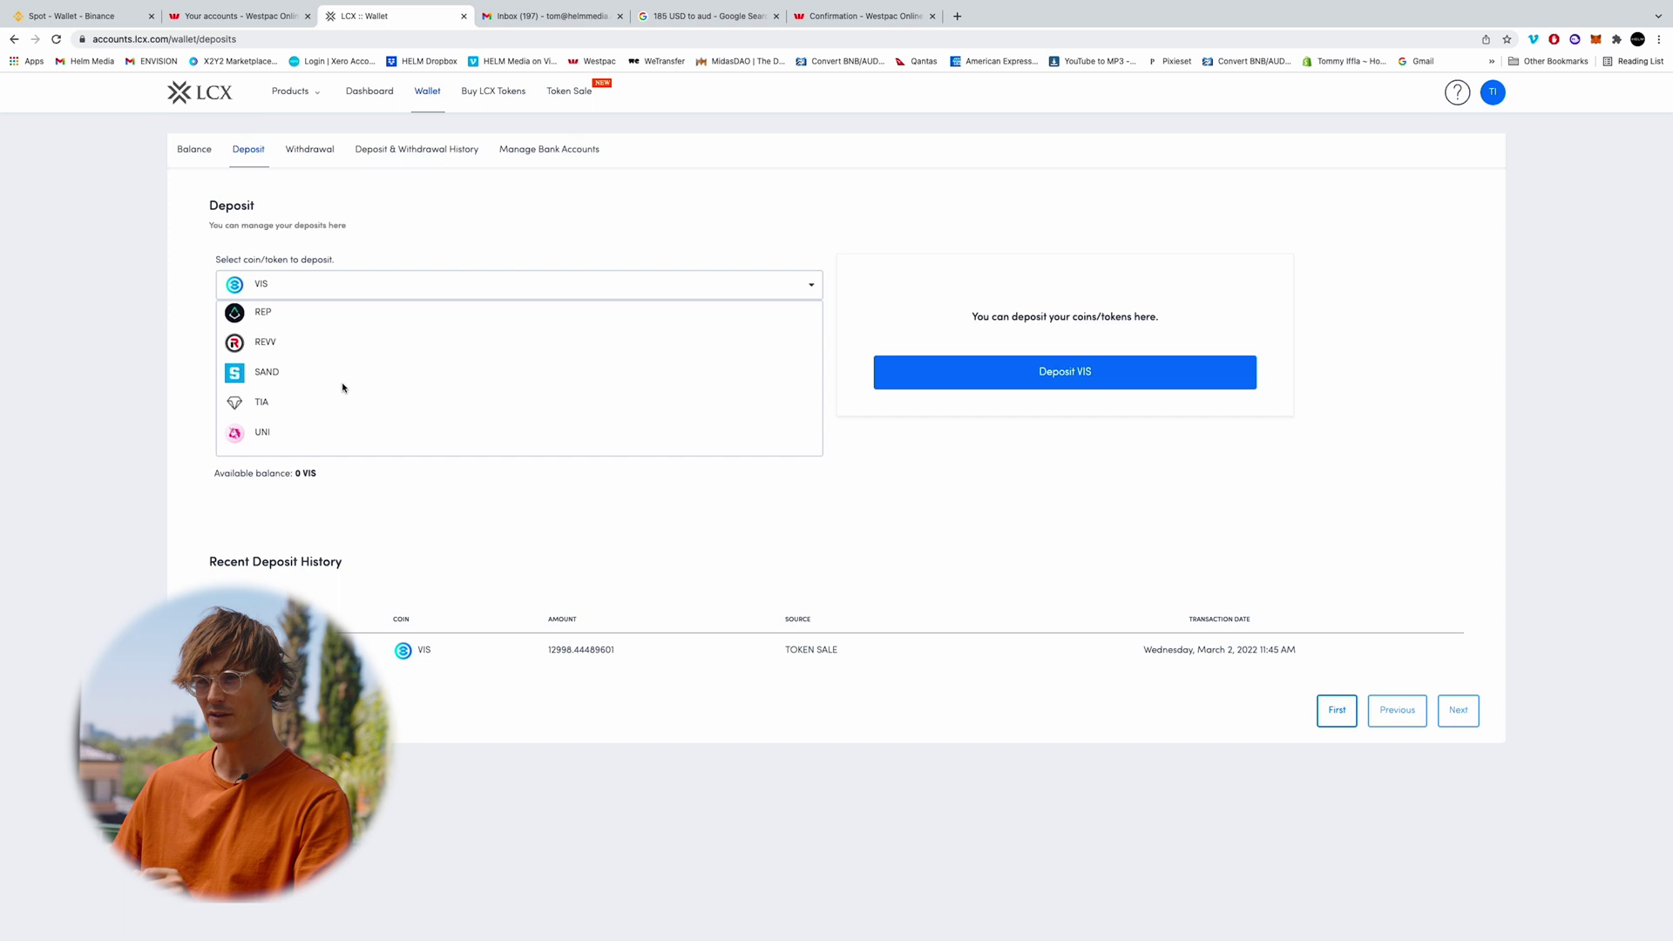
scroll(344, 387, "up", 5)
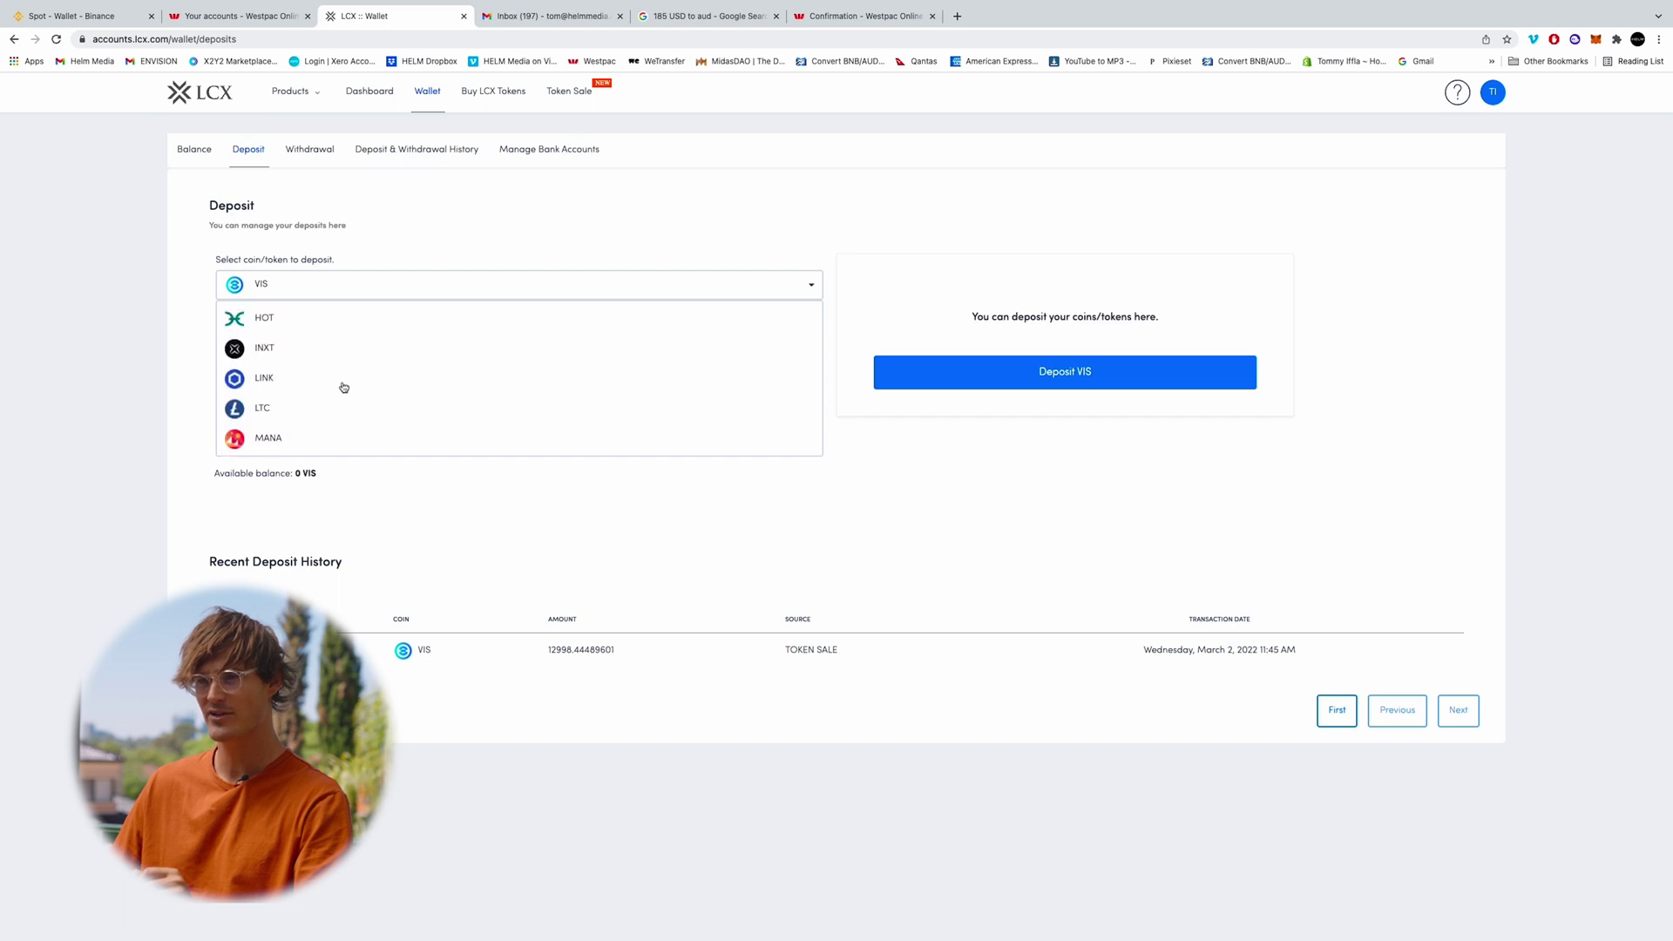
scroll(344, 388, "up", 5)
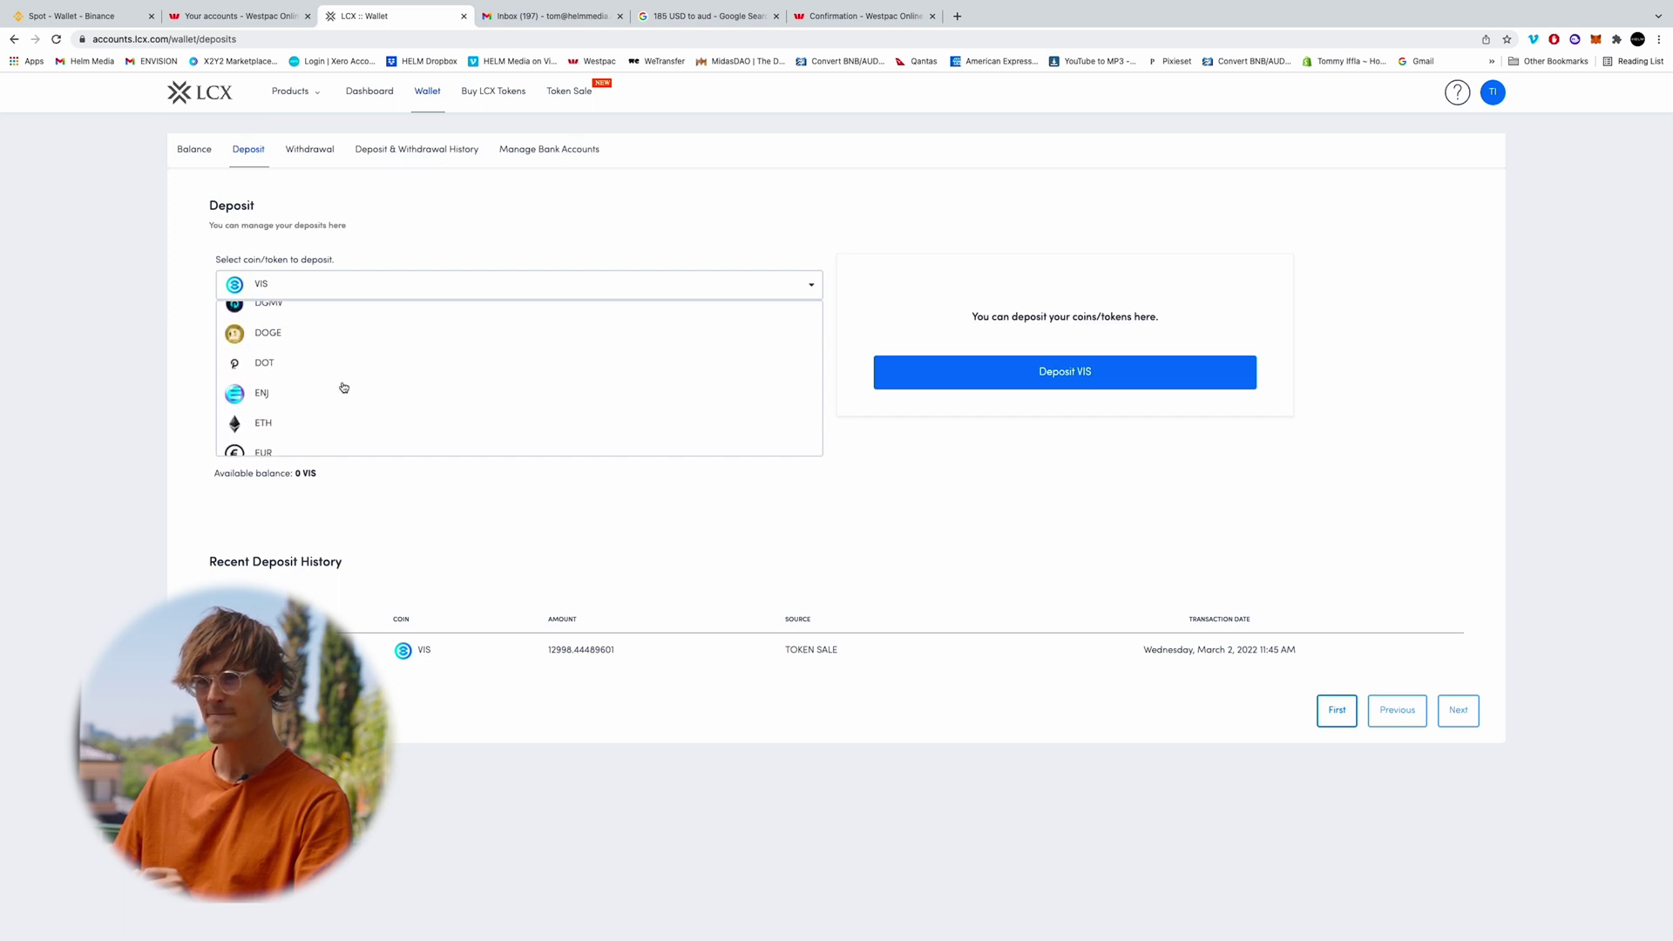
scroll(344, 388, "up", 5)
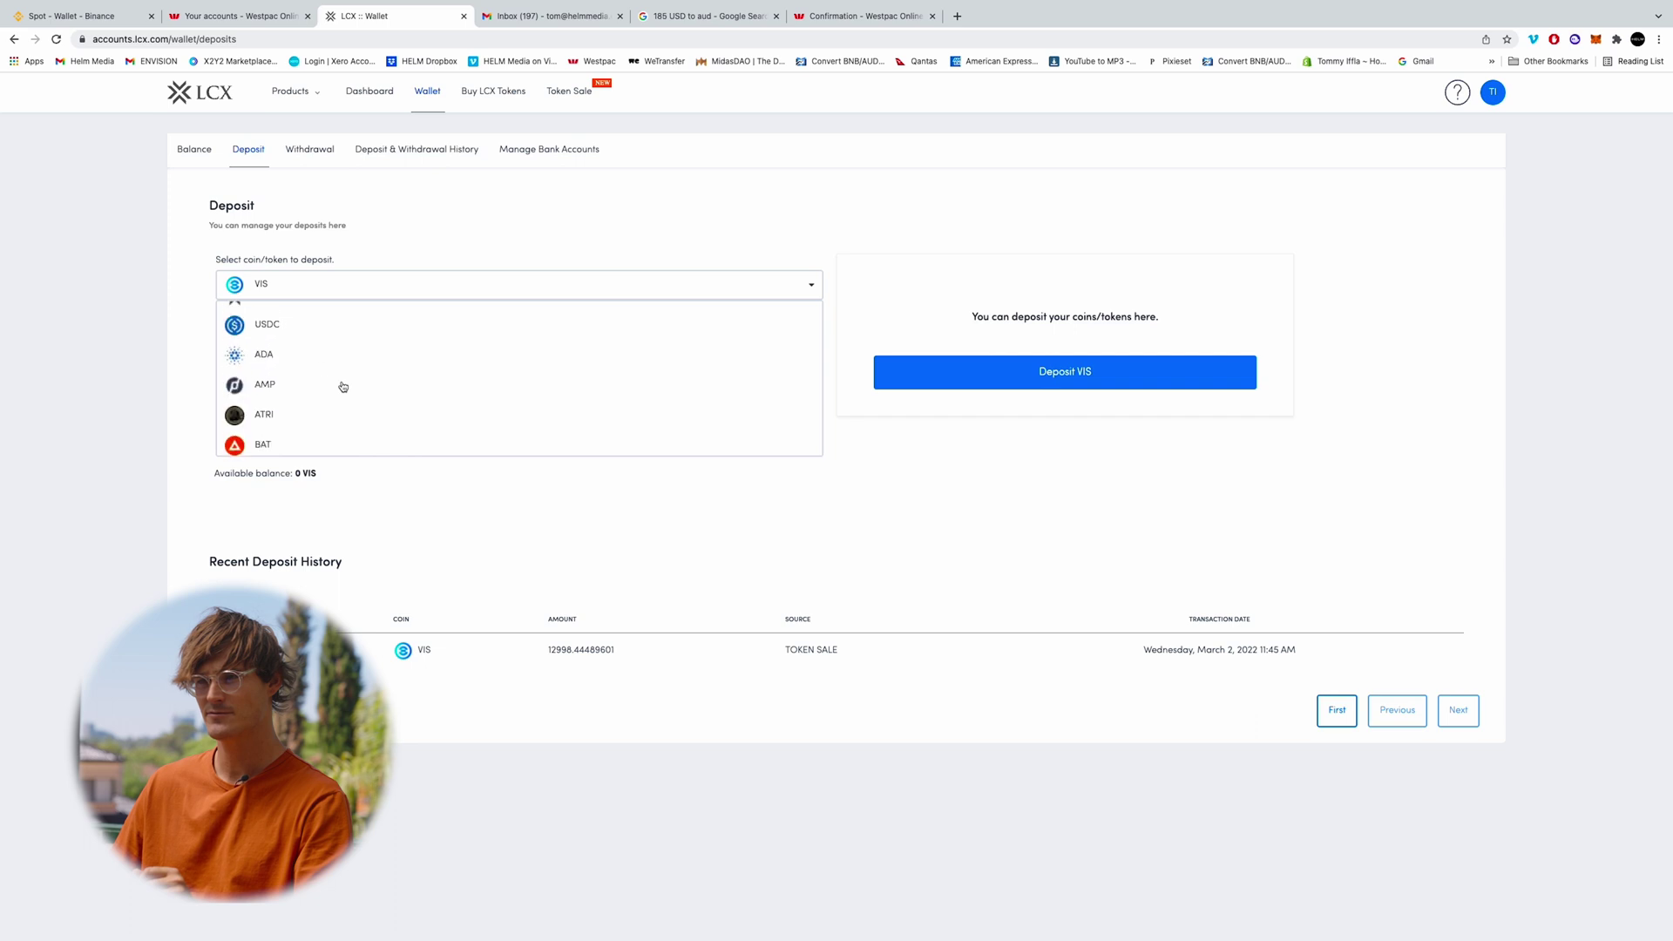
left_click(280, 332)
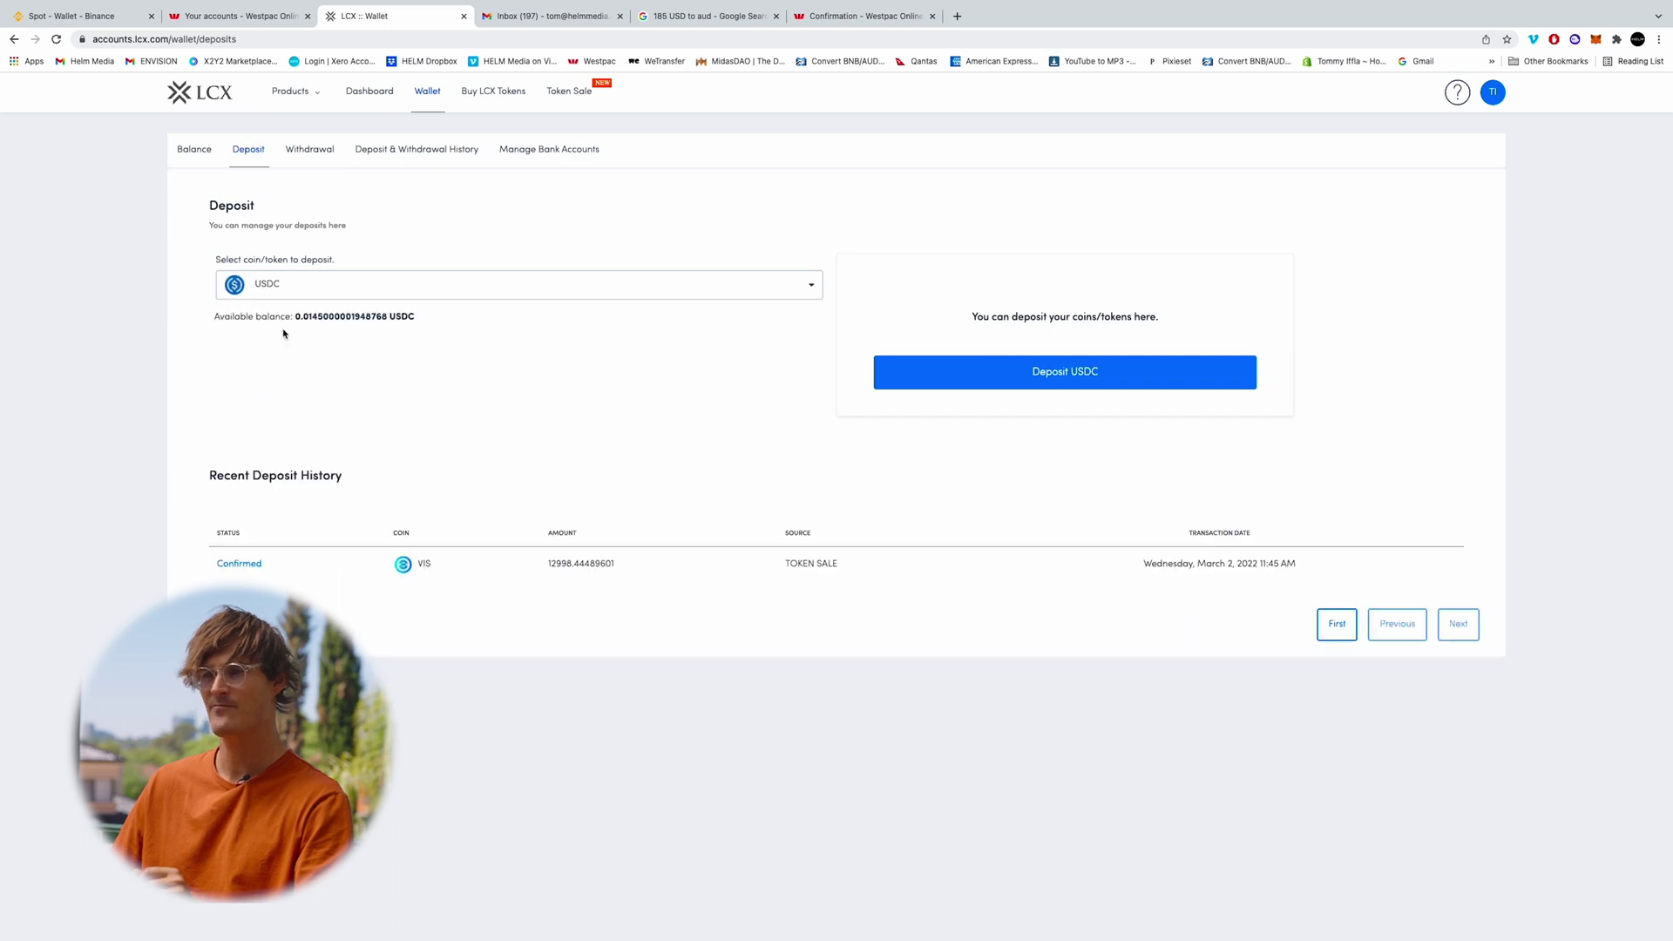
Copy LCX's Ethereum-network USDC deposit address and return to the Binance wallet.
left_click(1042, 382)
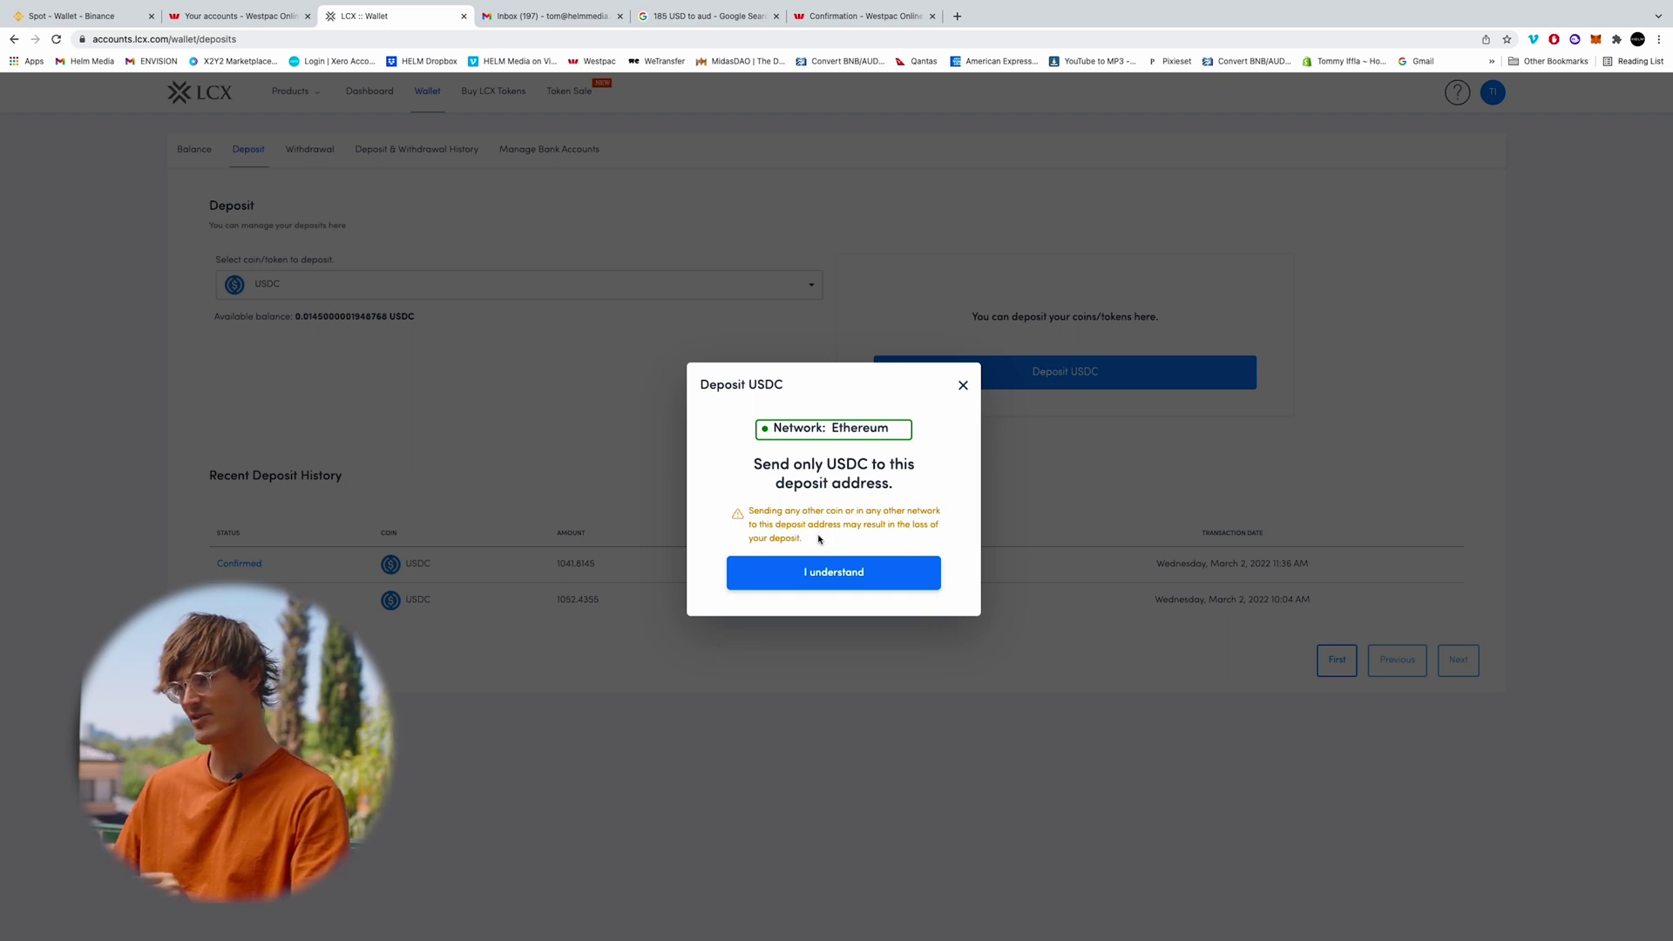
left_click(831, 570)
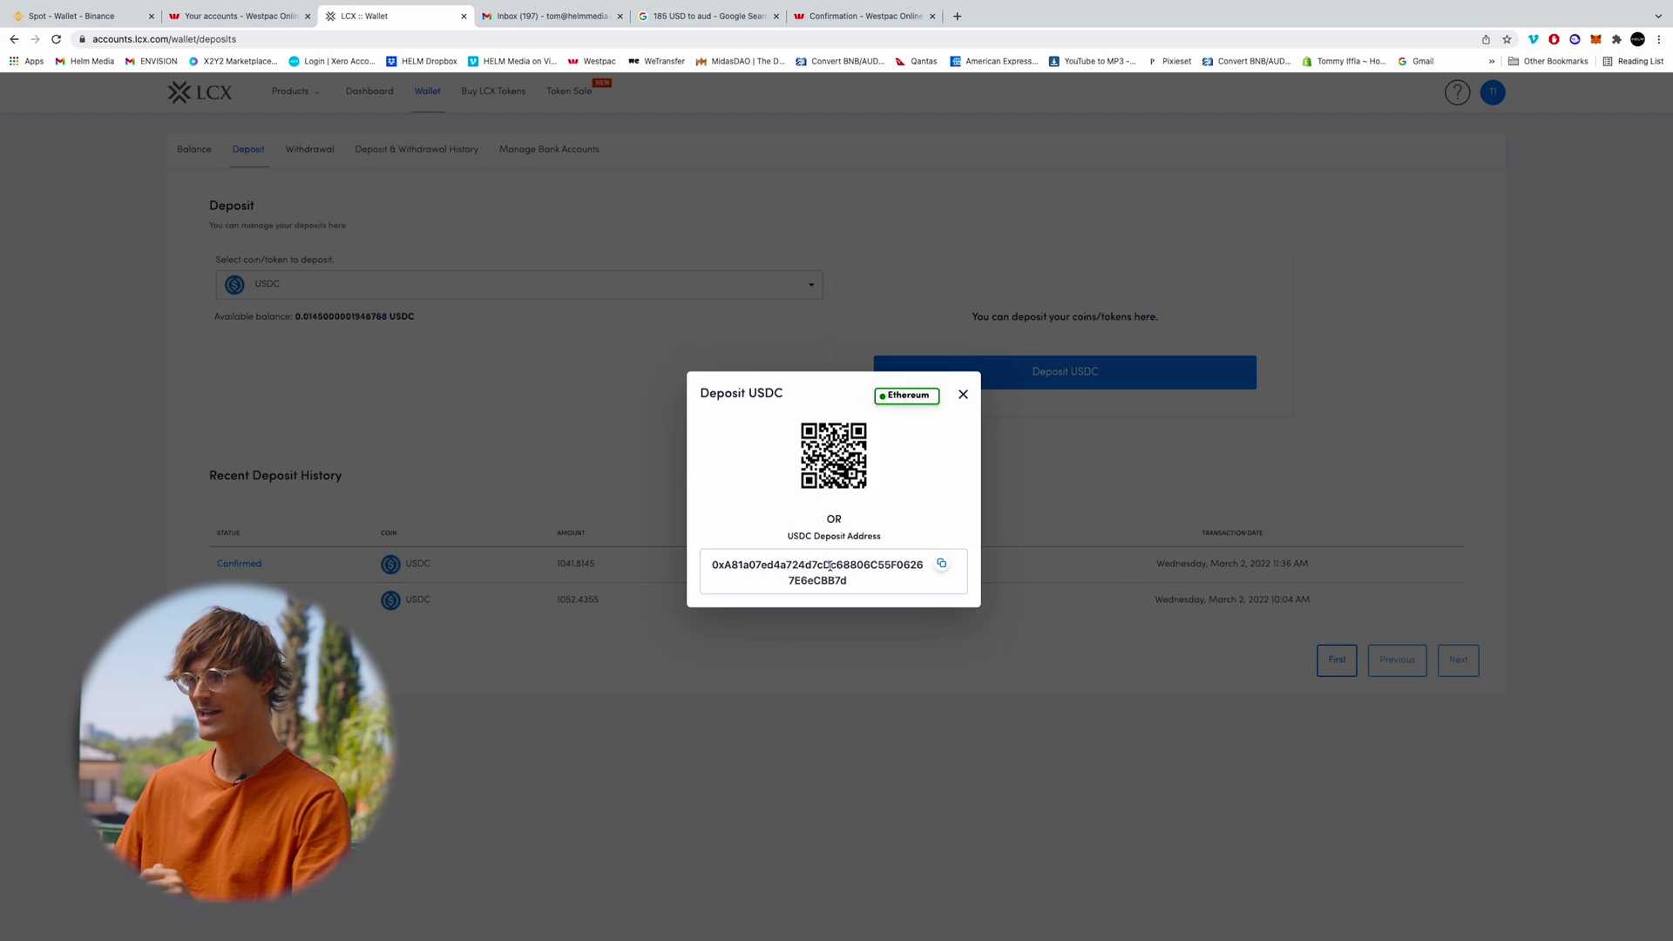
left_click_drag(849, 581, 710, 565)
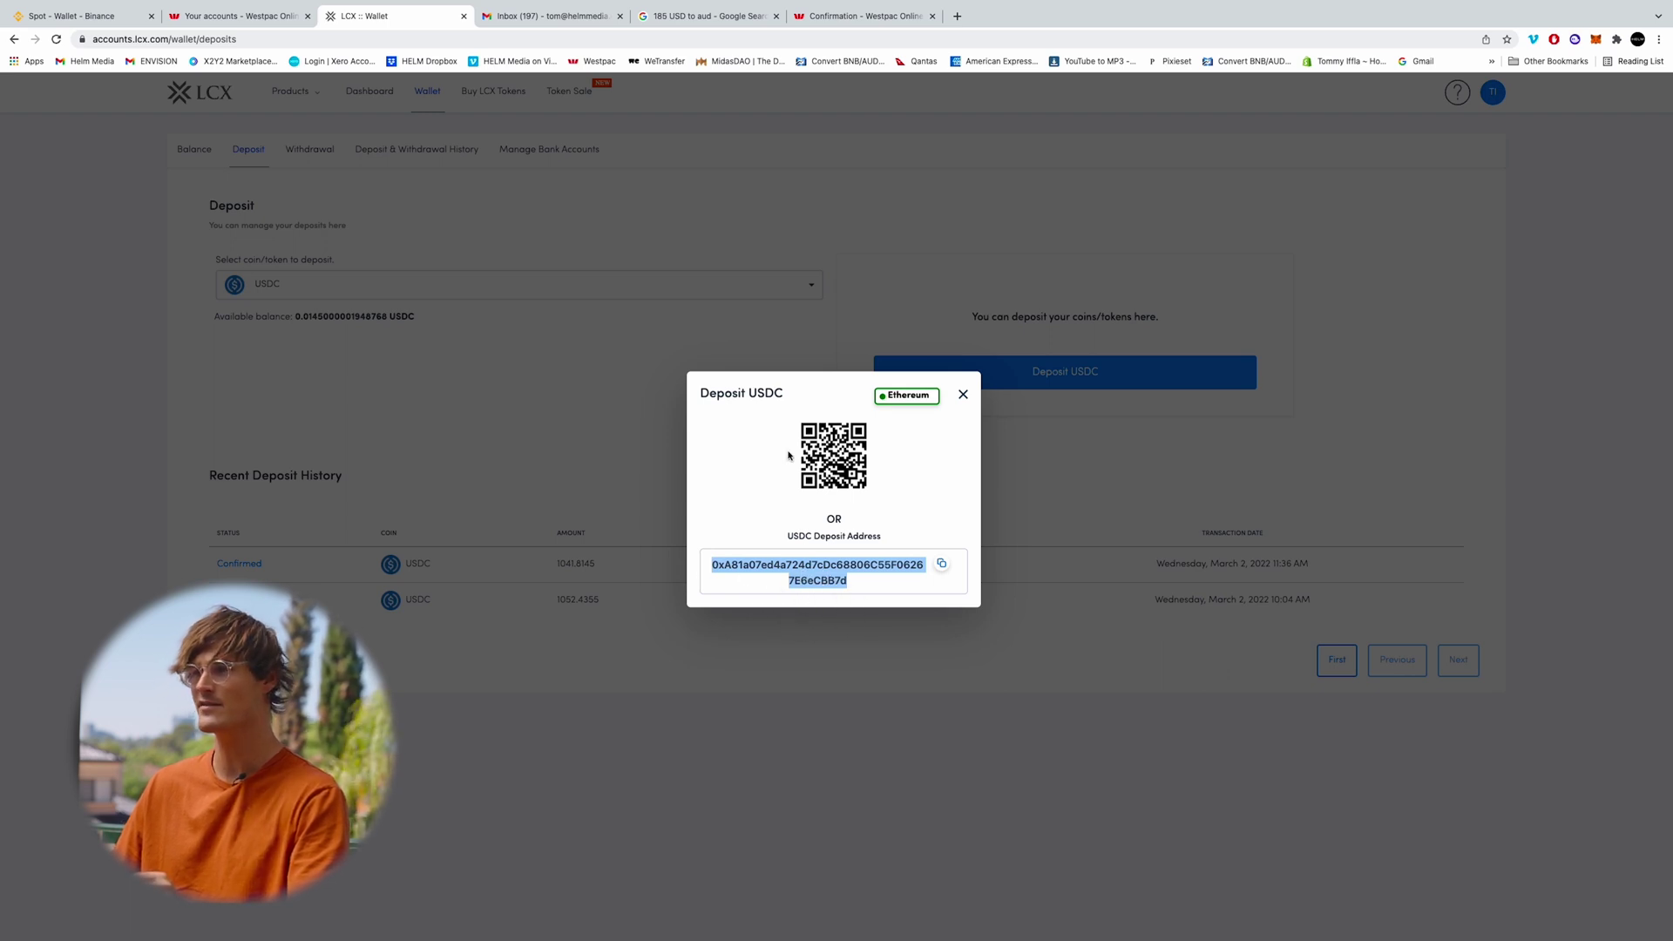
mouse_move(174, 6)
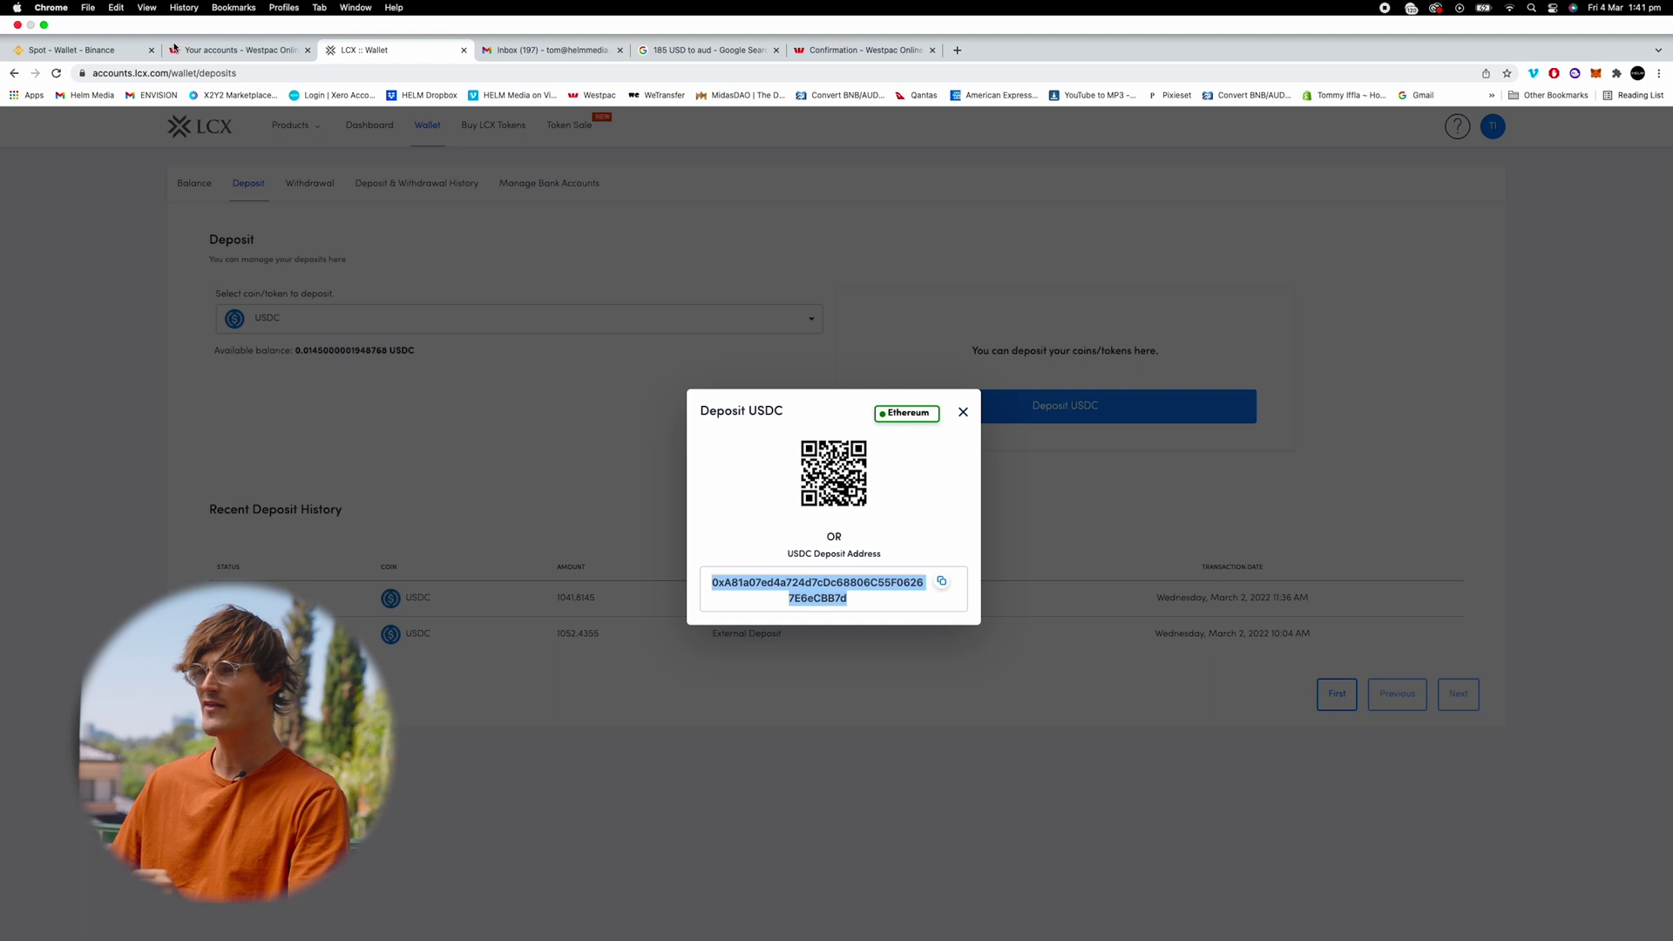
left_click(73, 53)
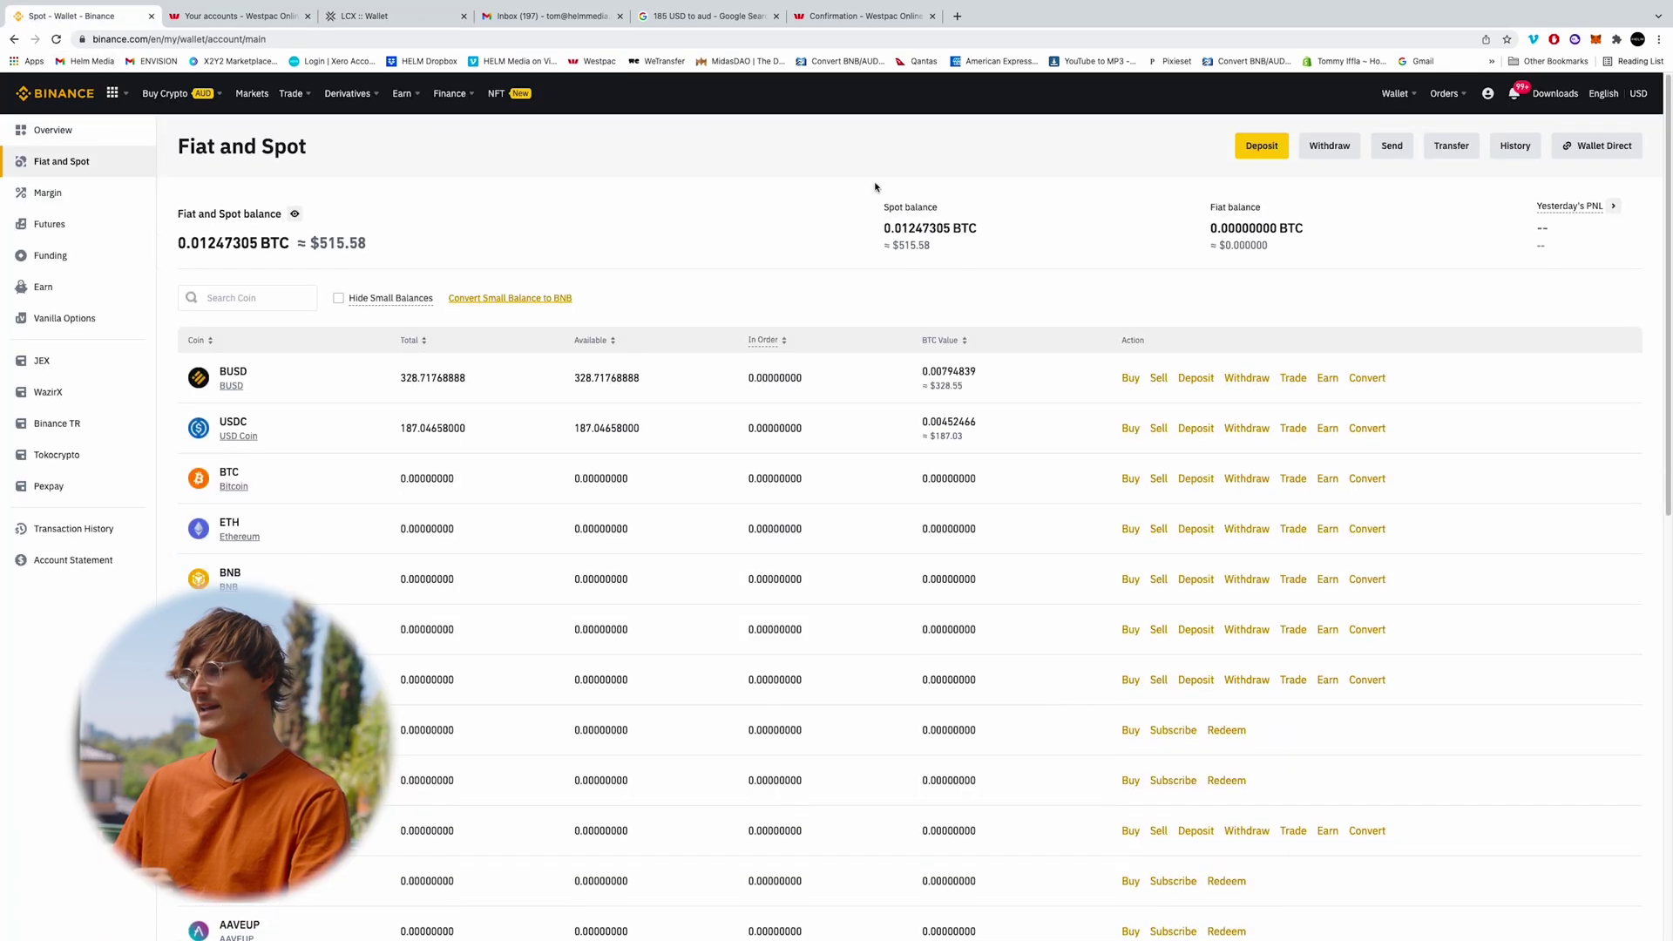
Start a USDC withdrawal with the LCX deposit address pasted and checked against LCX.
left_click(1325, 154)
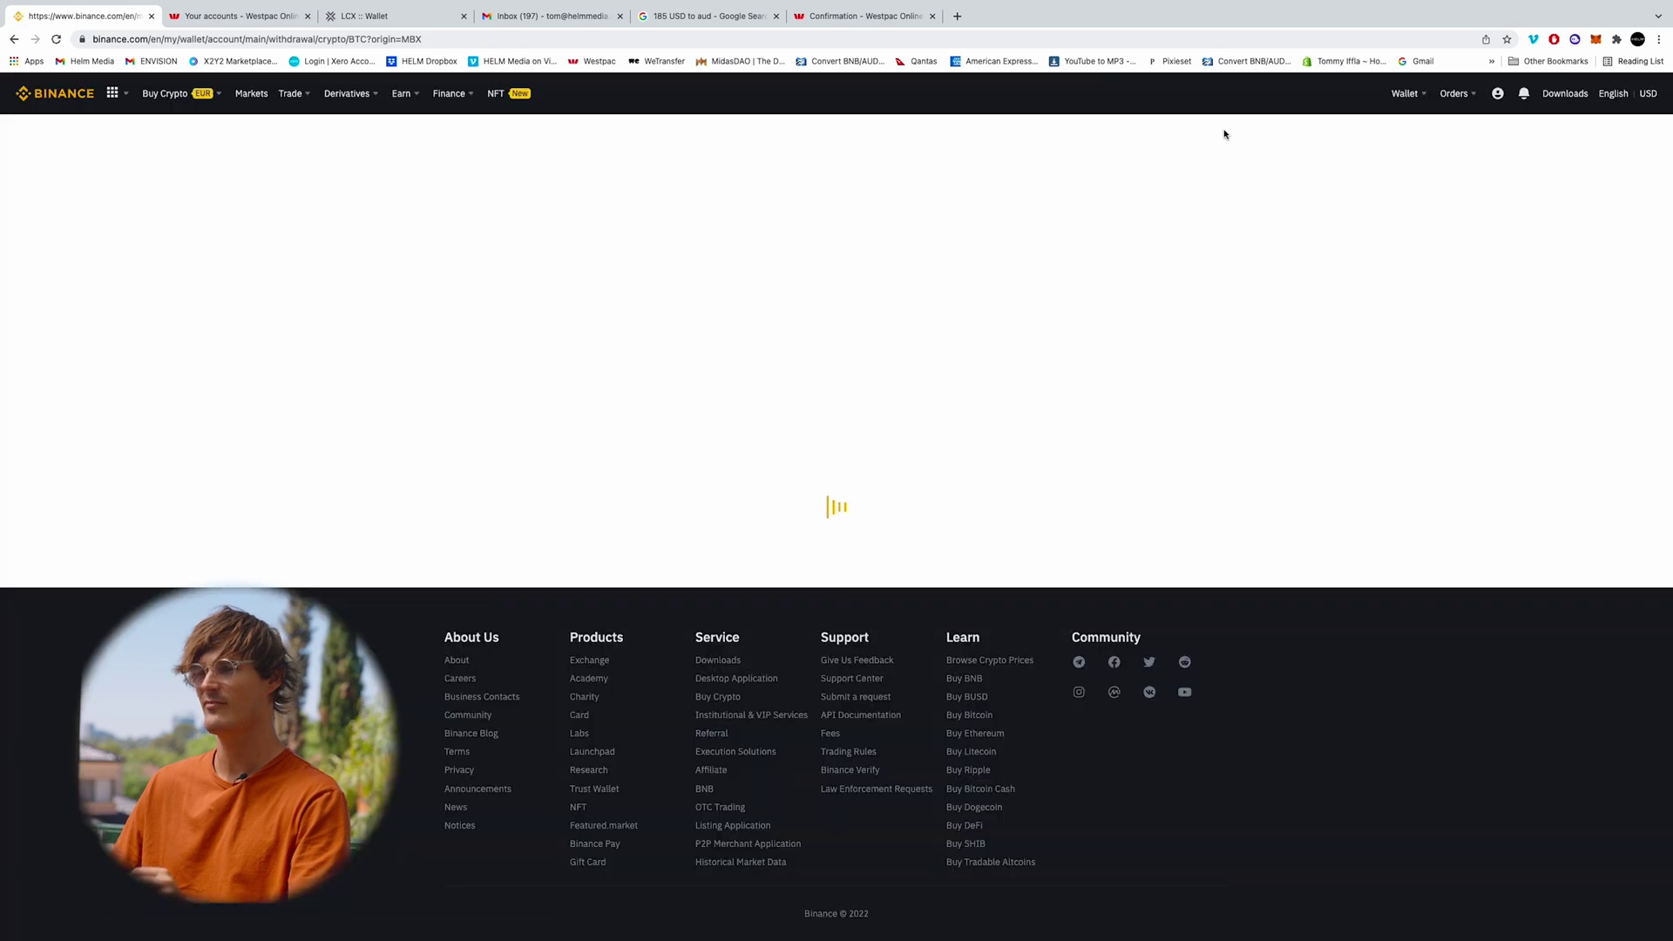
left_click(627, 227)
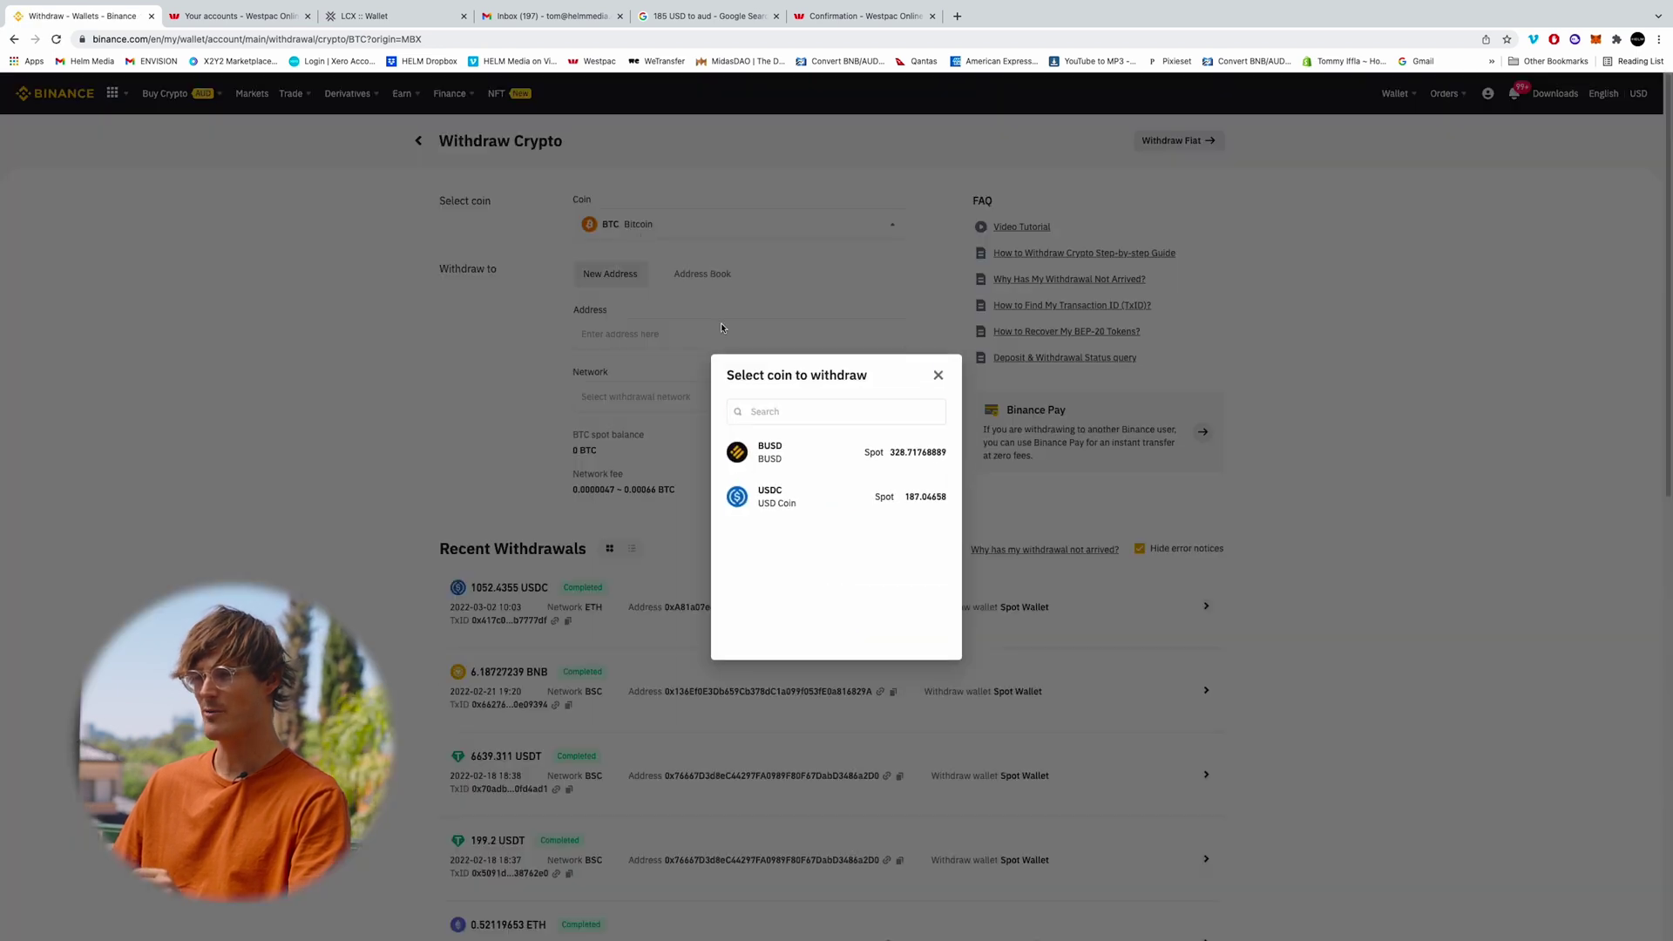
left_click(777, 496)
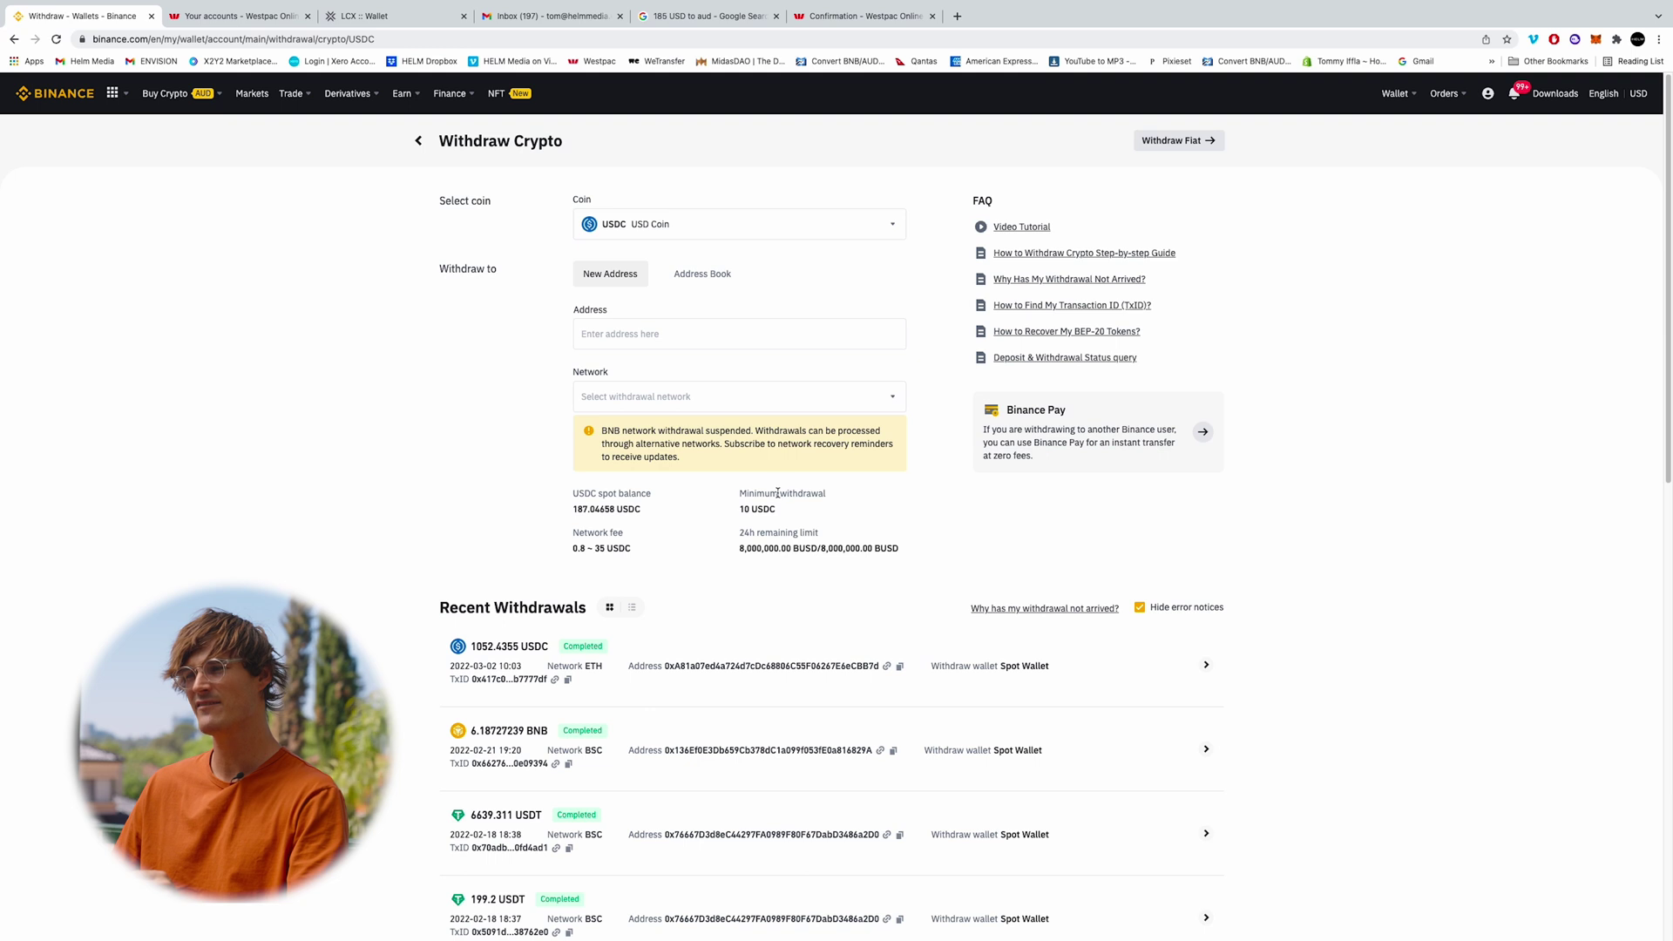
left_click(664, 331)
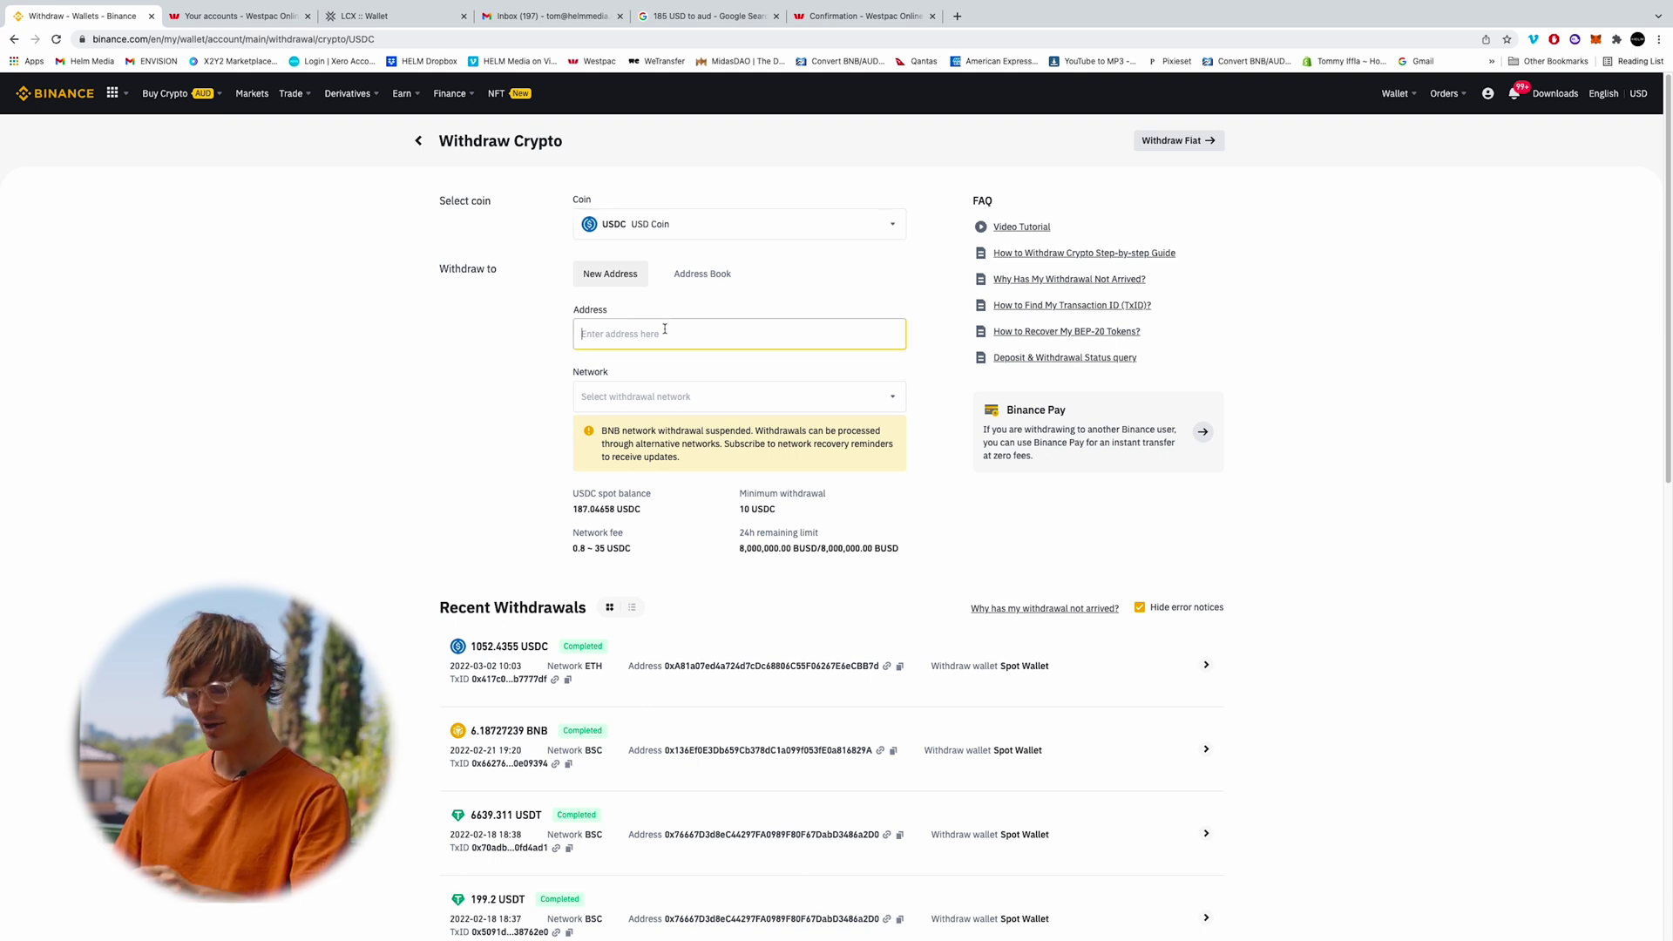
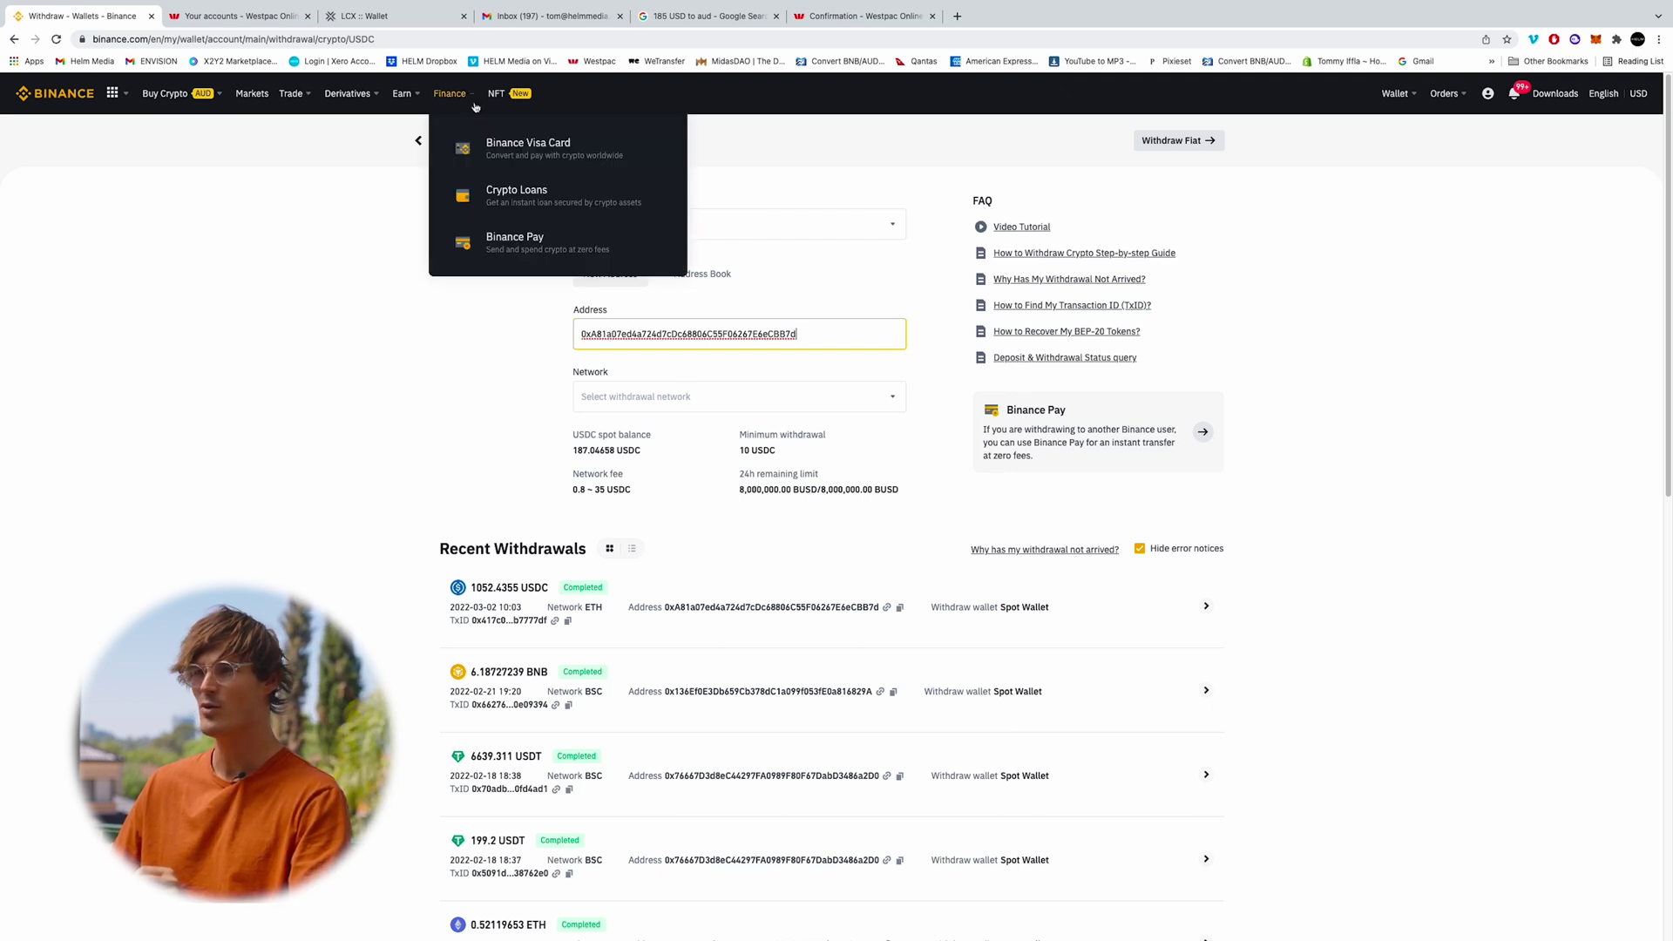
left_click(410, 25)
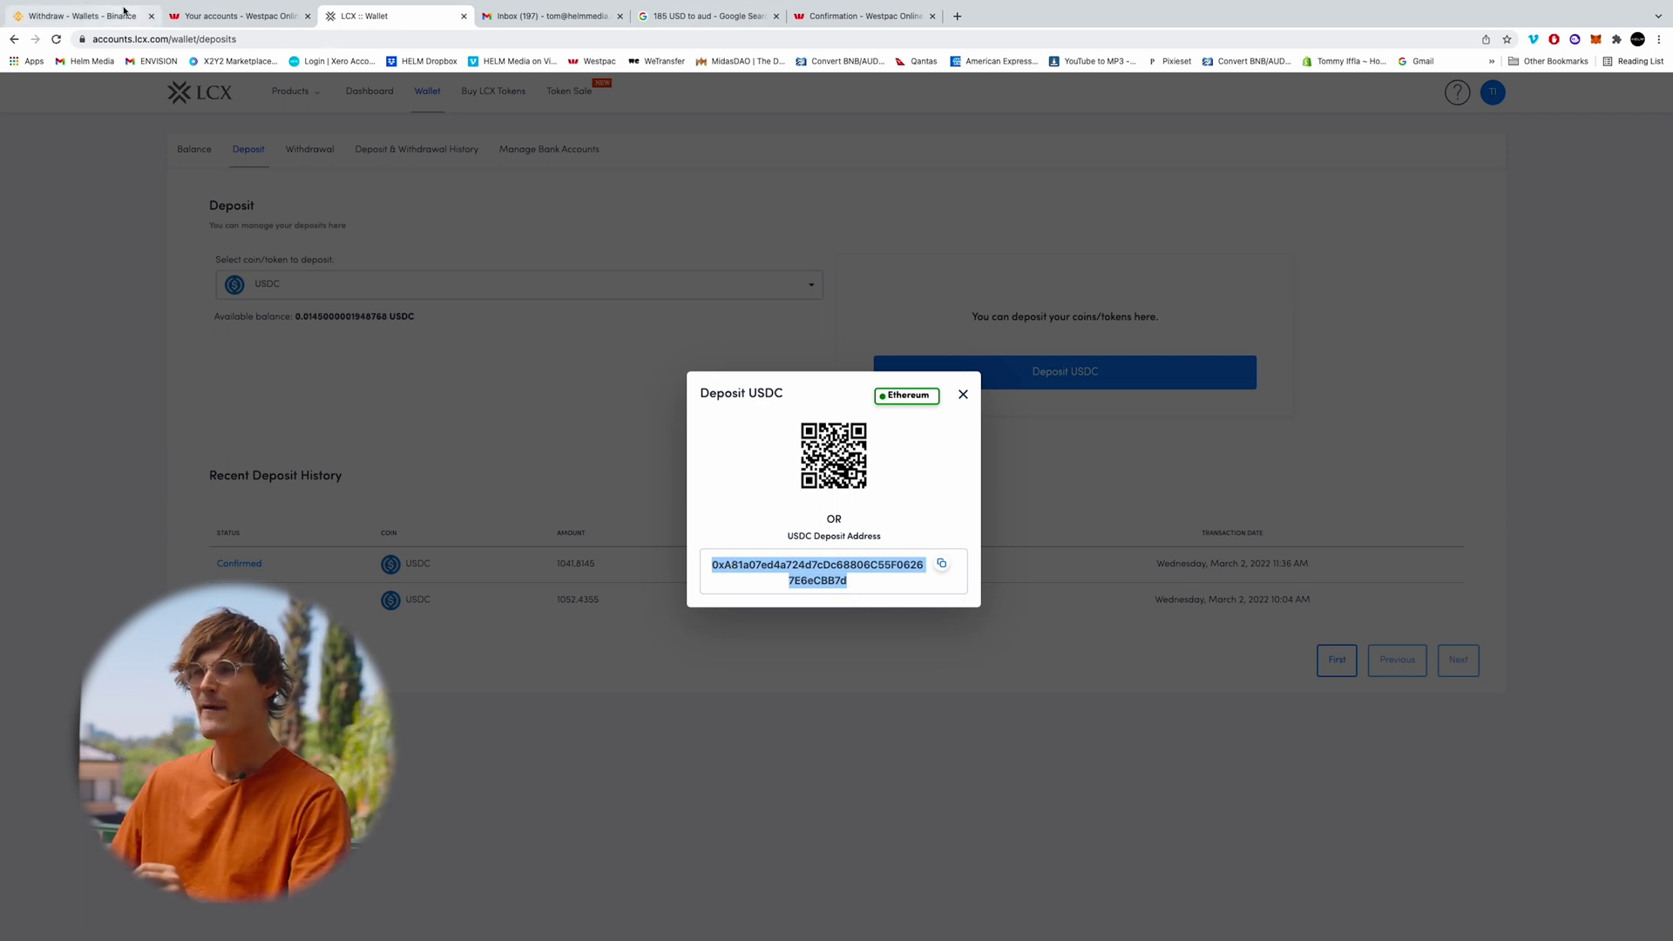
left_click(82, 16)
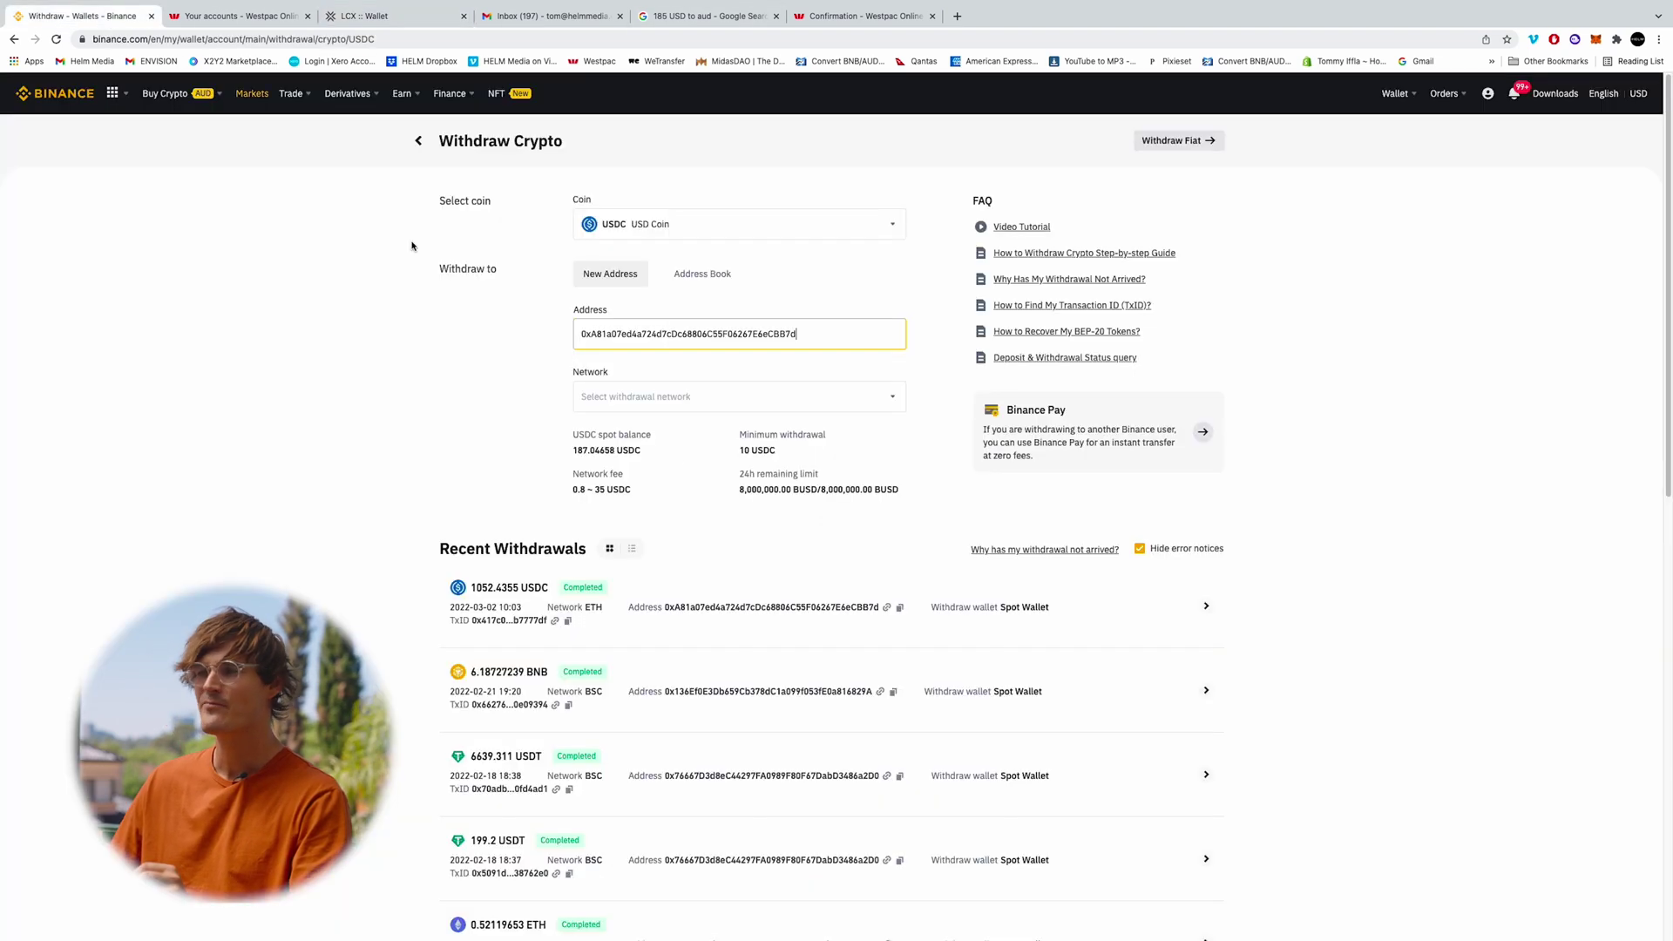
left_click(652, 405)
Withdraw the full 187.046580 USDC via Ethereum (ERC20), receiving 152.046580 after the 35 USDC fee.
scroll(852, 466, "down", 1)
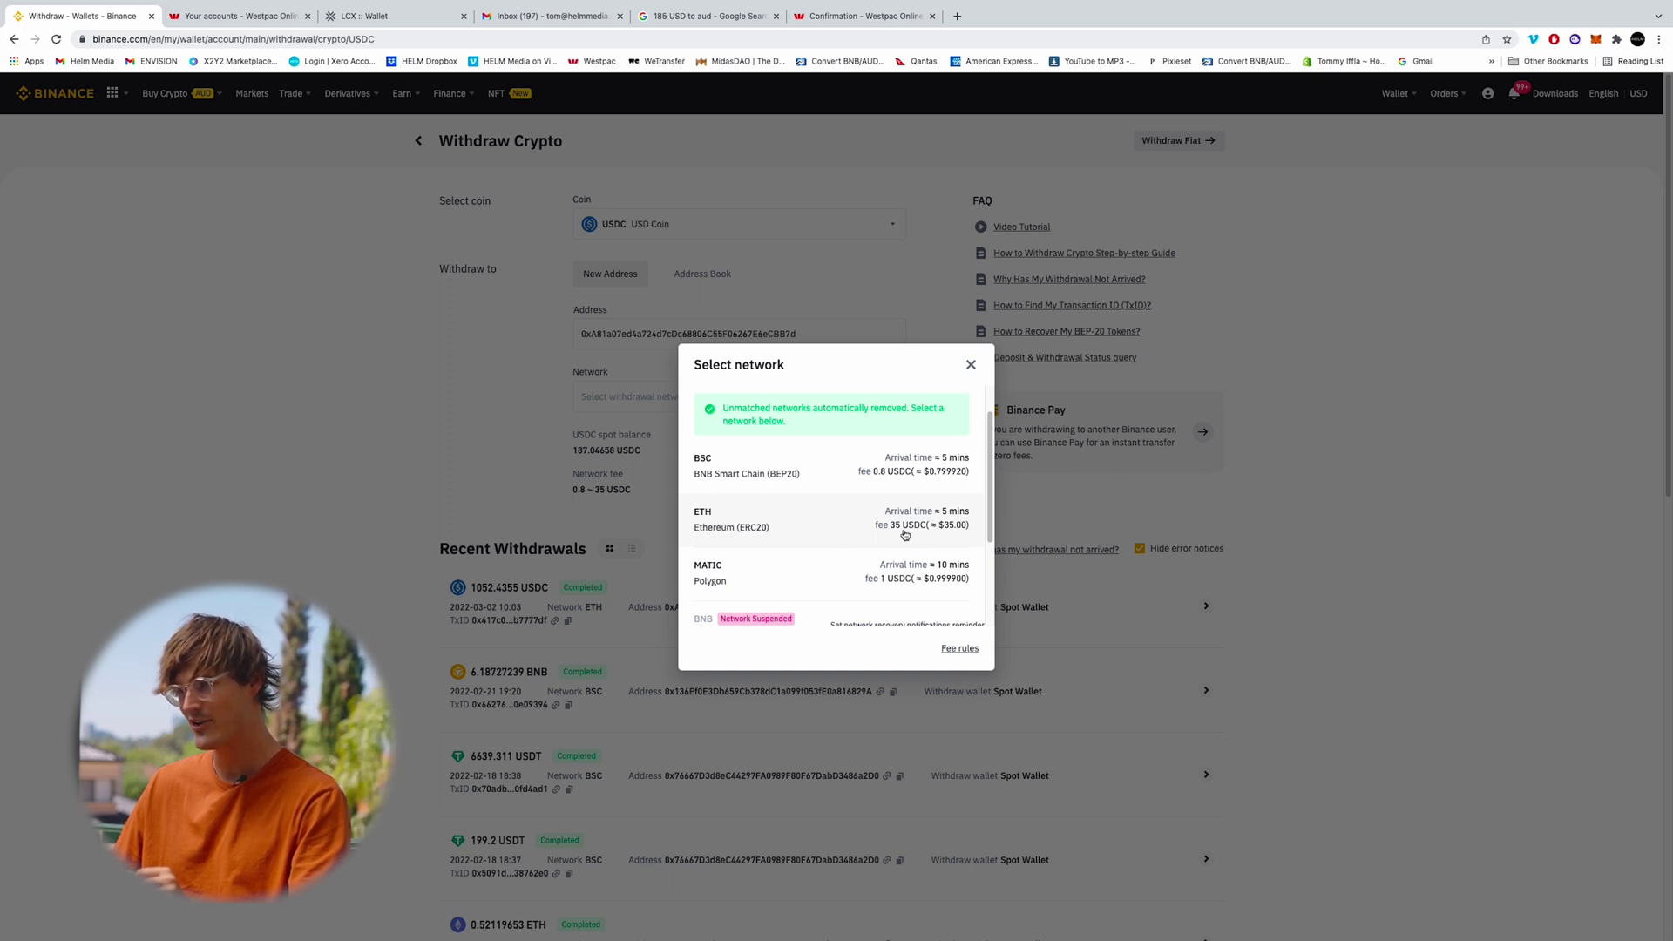
left_click(817, 529)
left_click(680, 476)
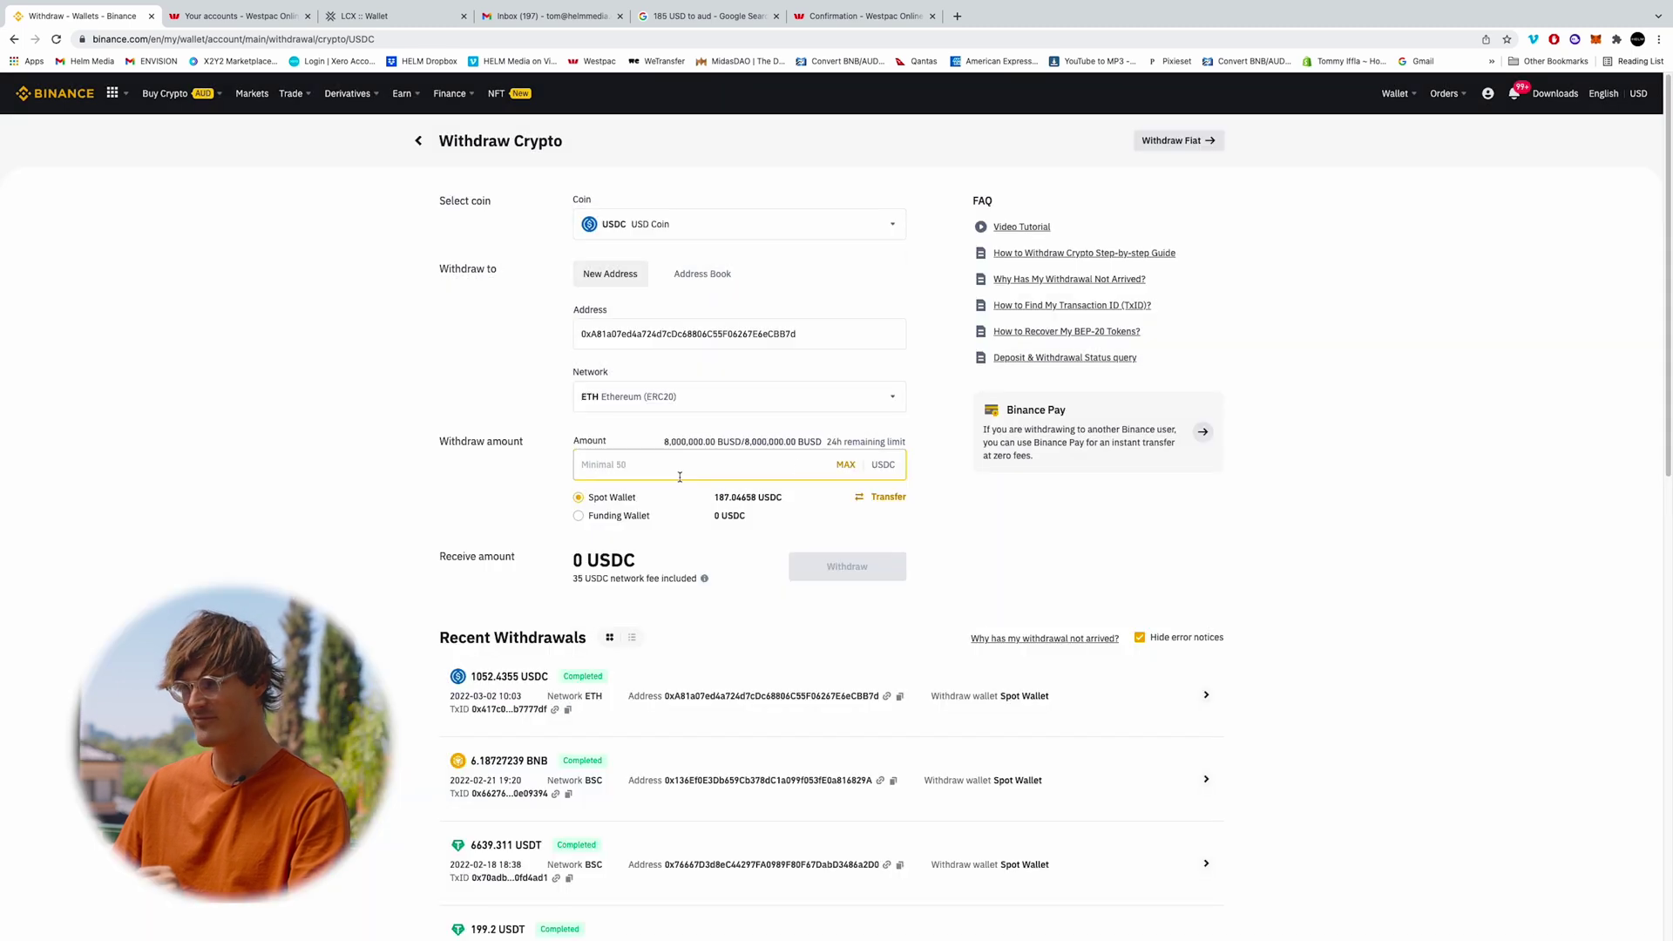
left_click(844, 468)
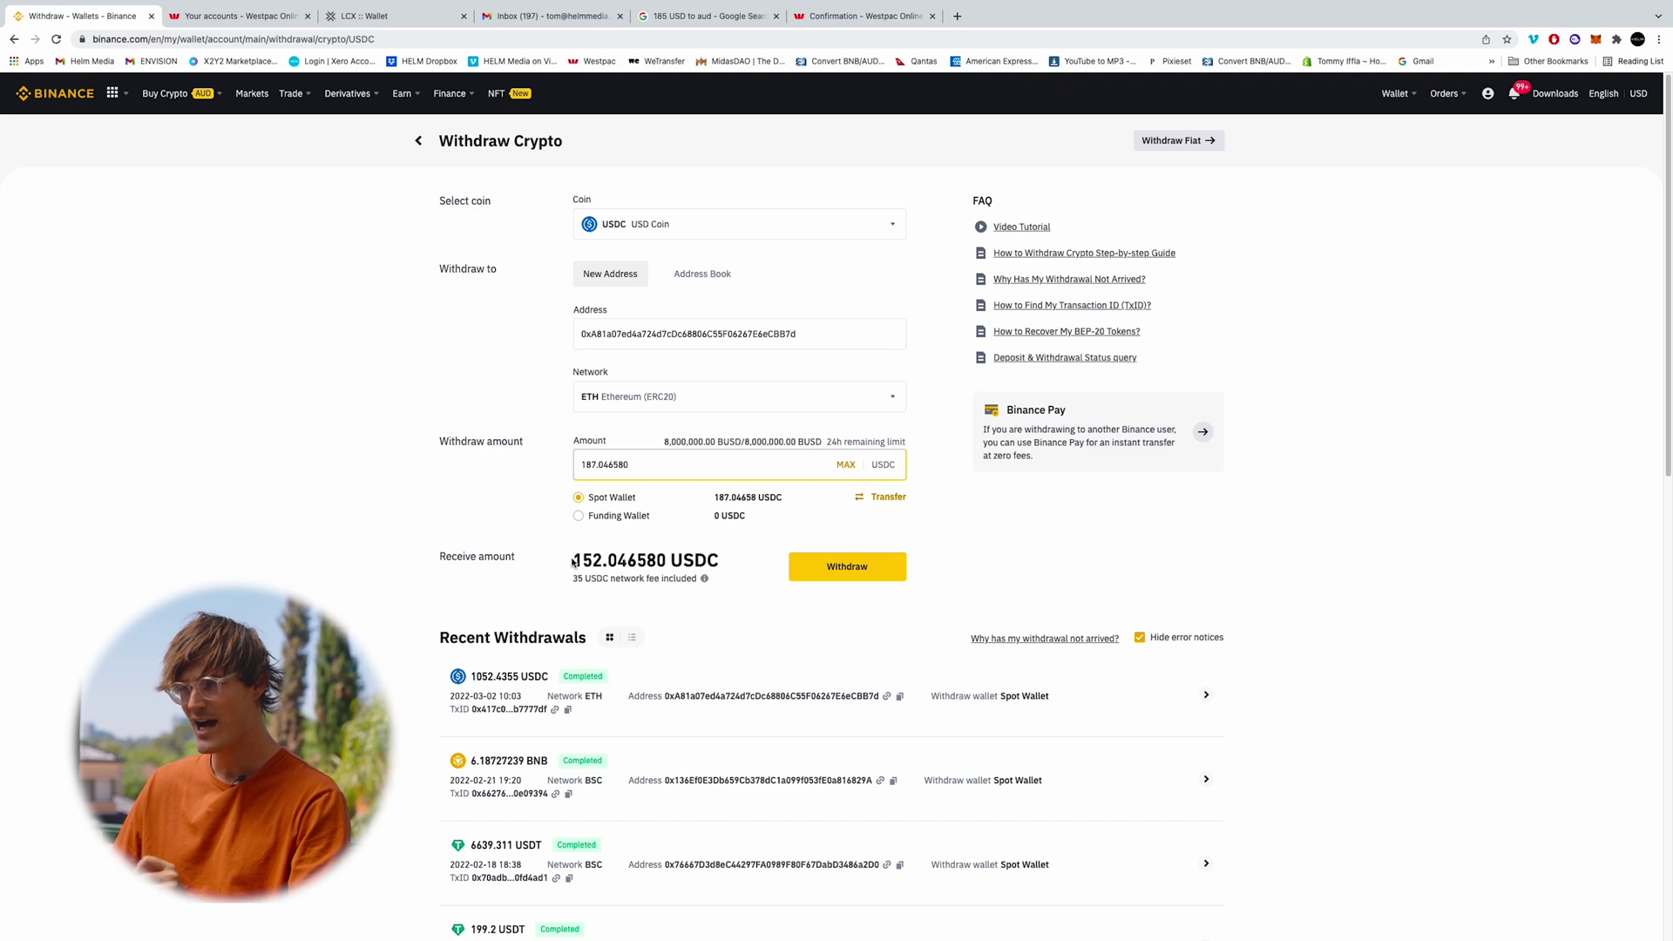
left_click_drag(577, 560, 689, 560)
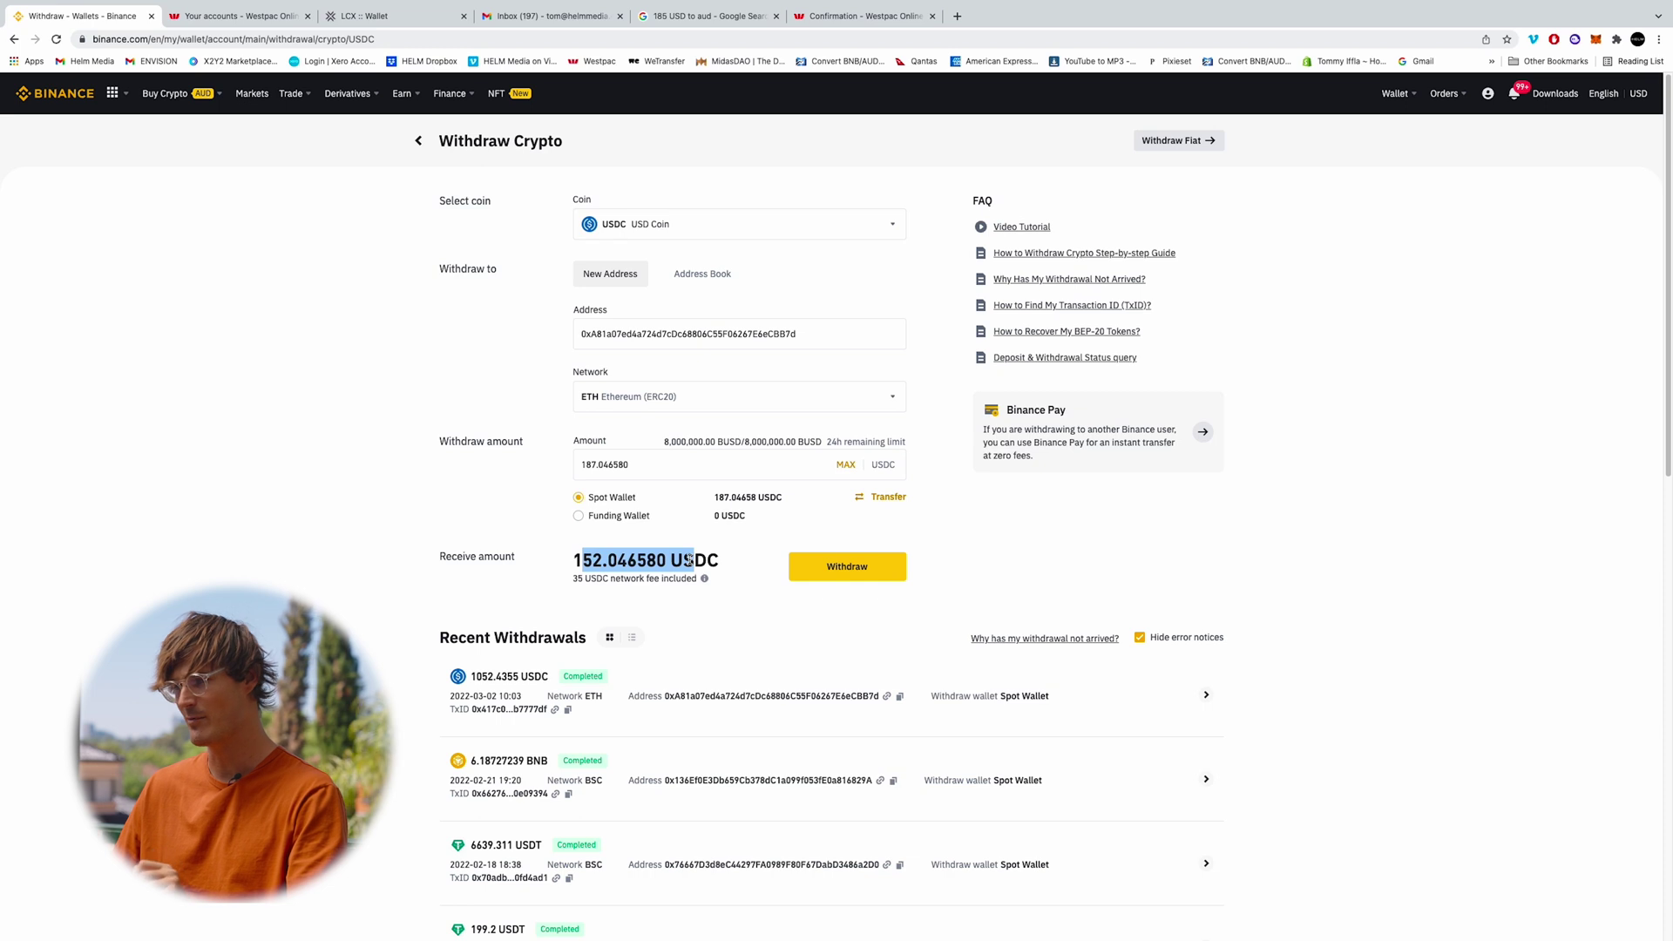
left_click(966, 544)
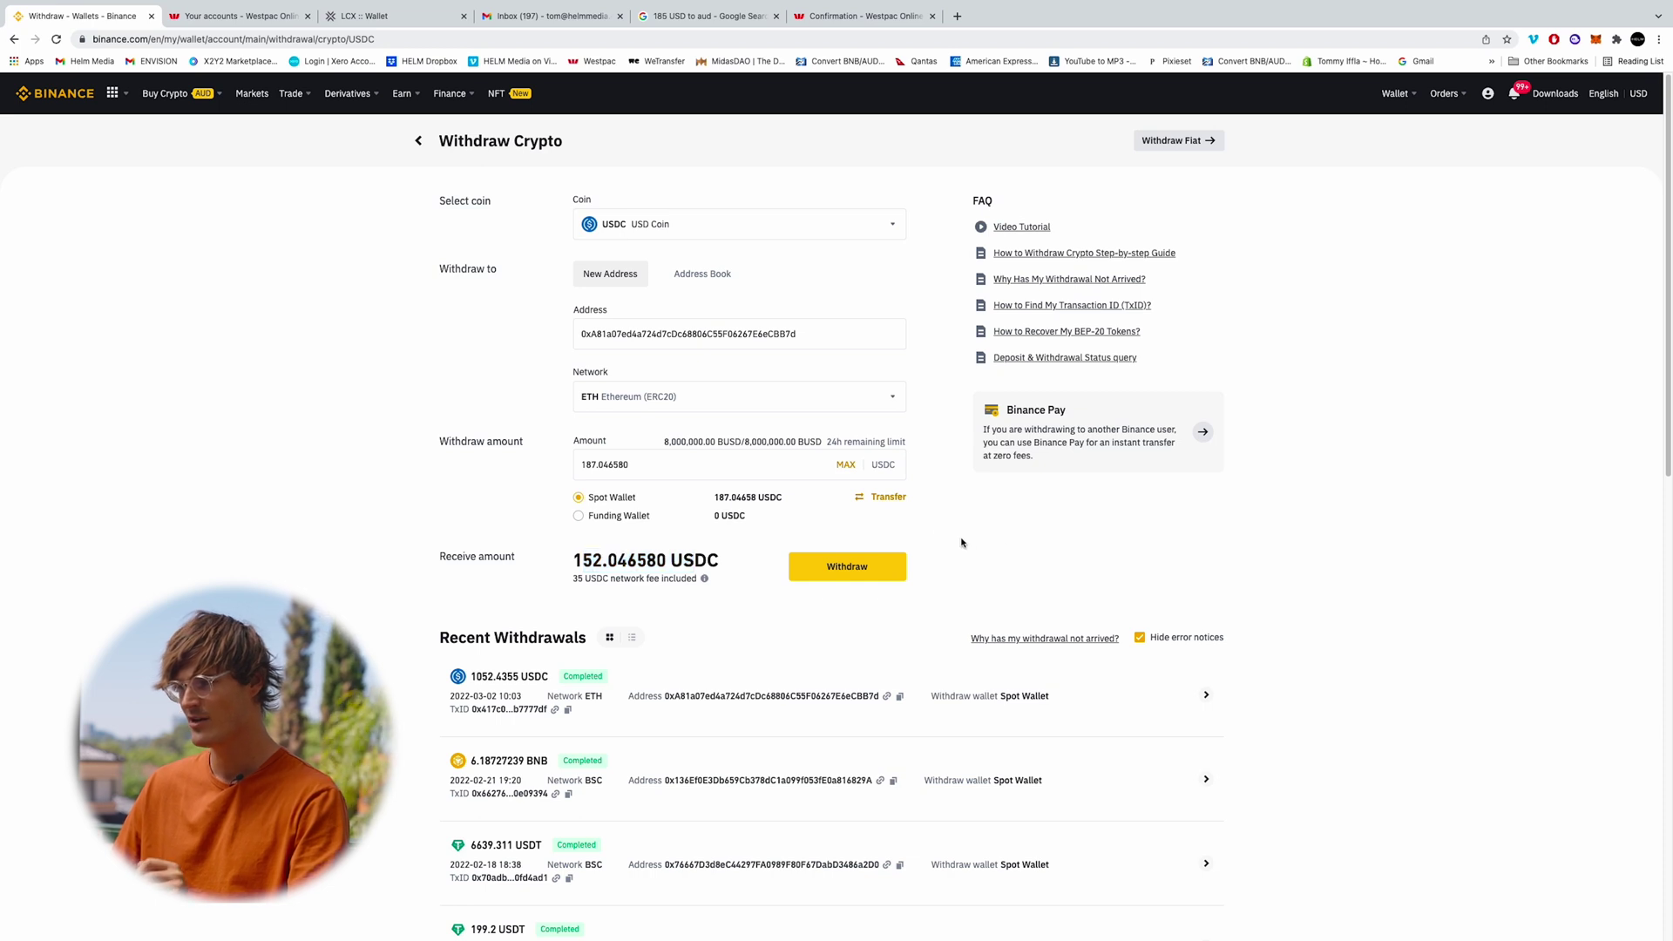
left_click(884, 568)
Request the e-mail and phone verification codes, enter both, and submit the withdrawal.
left_click(877, 598)
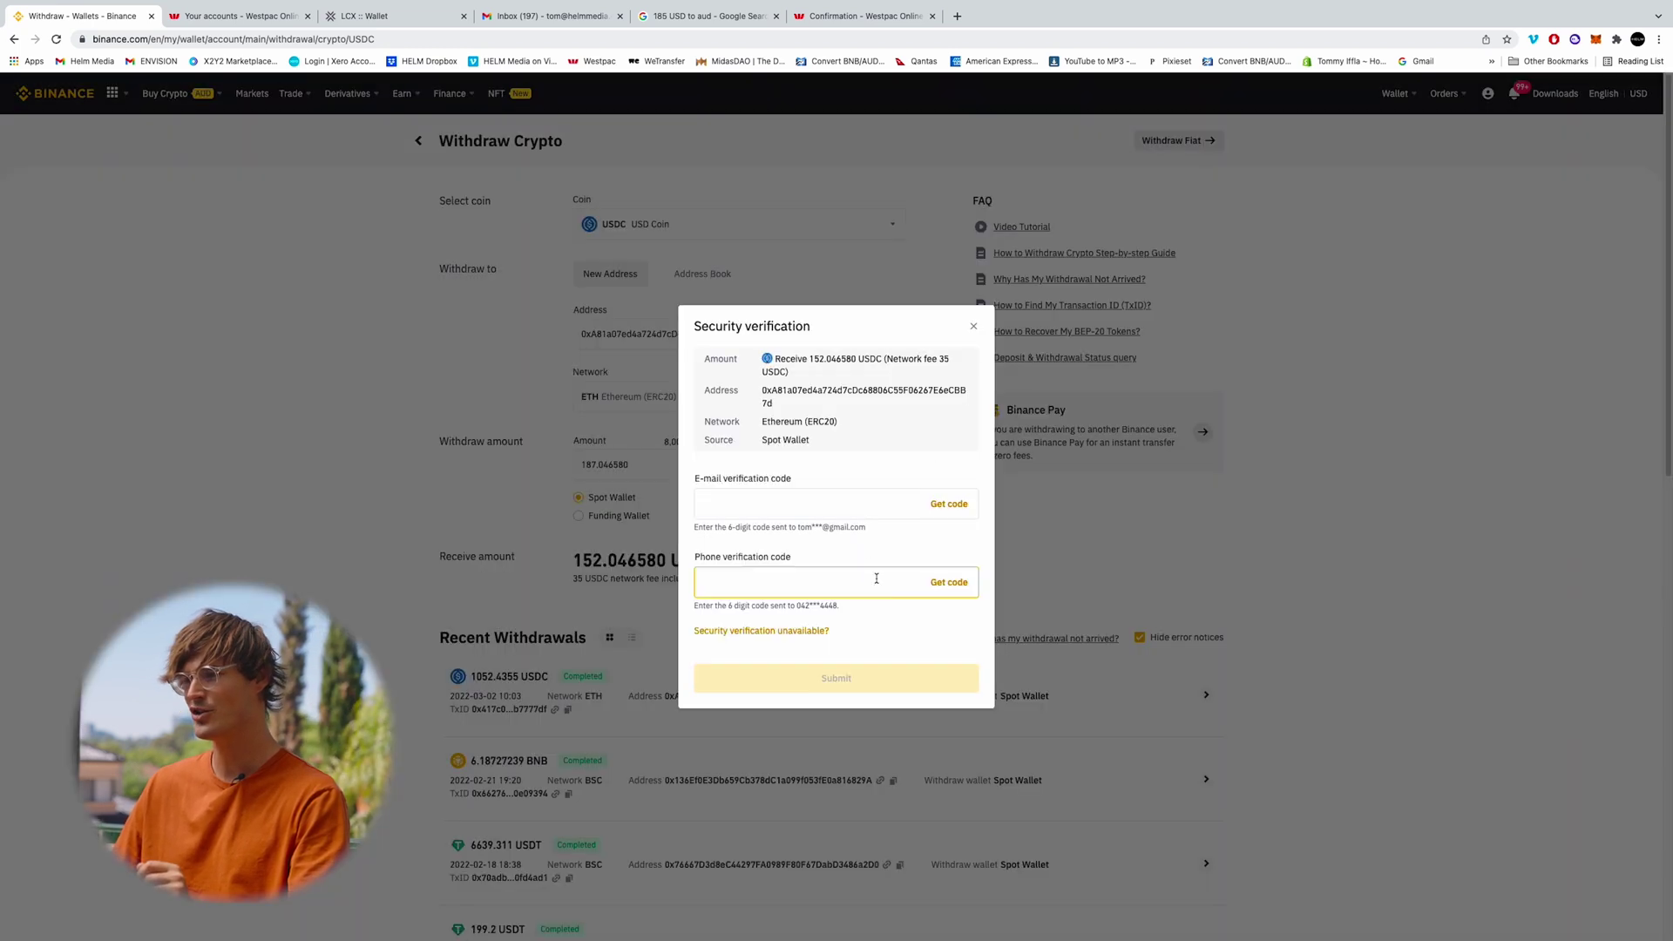
left_click(948, 505)
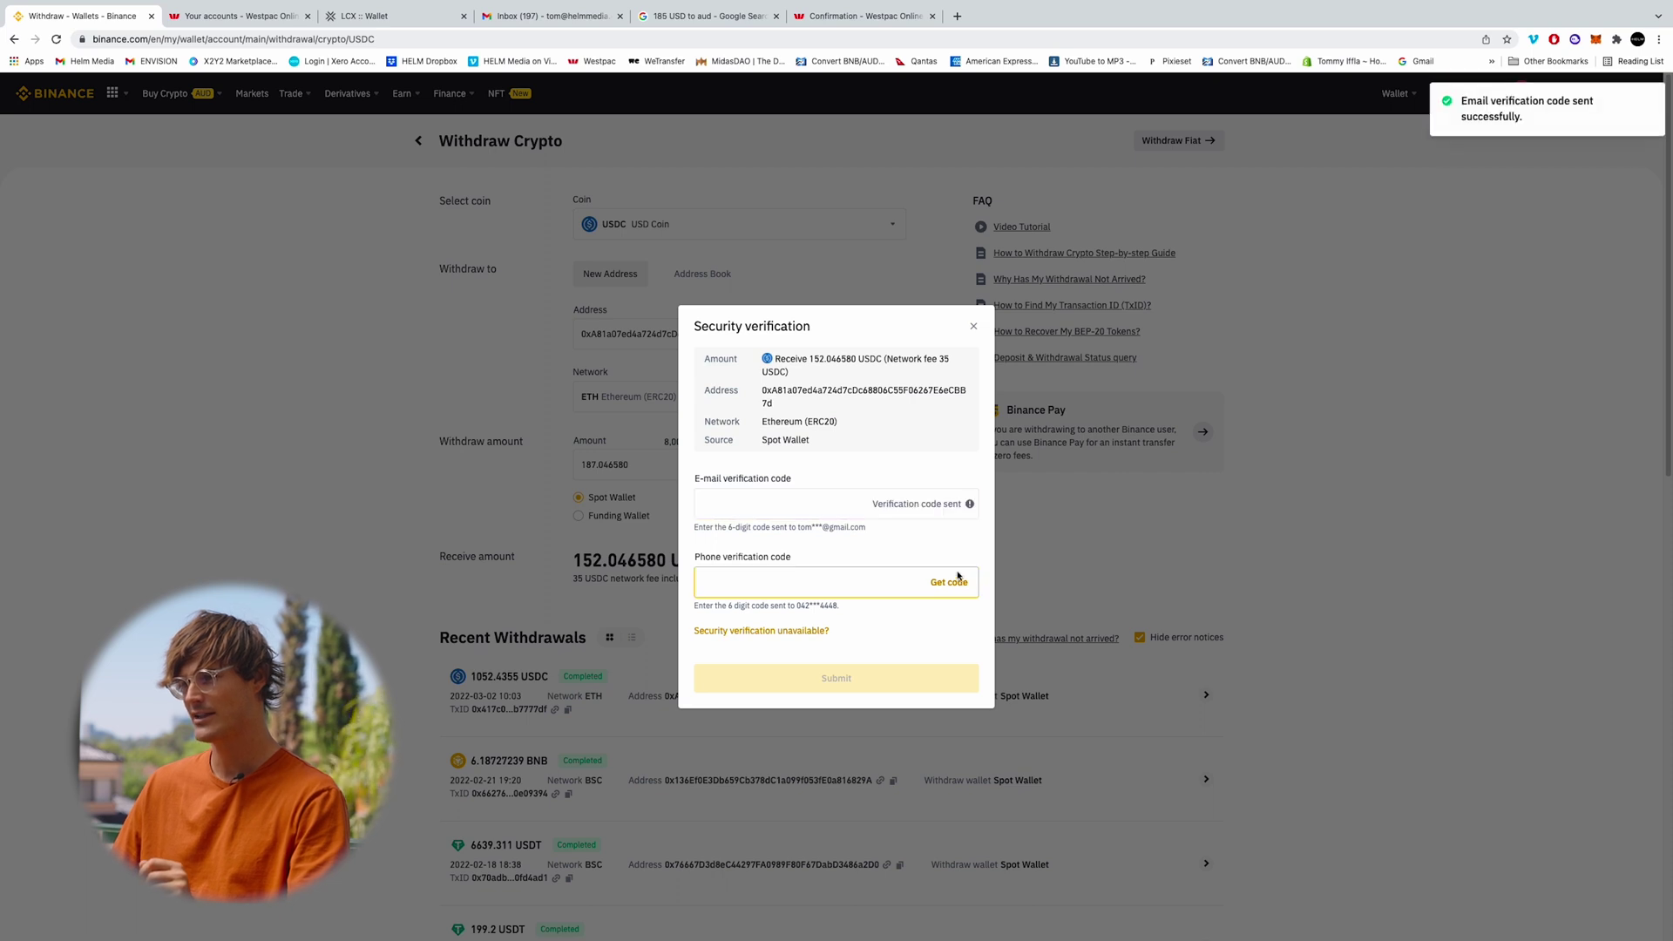
left_click(949, 582)
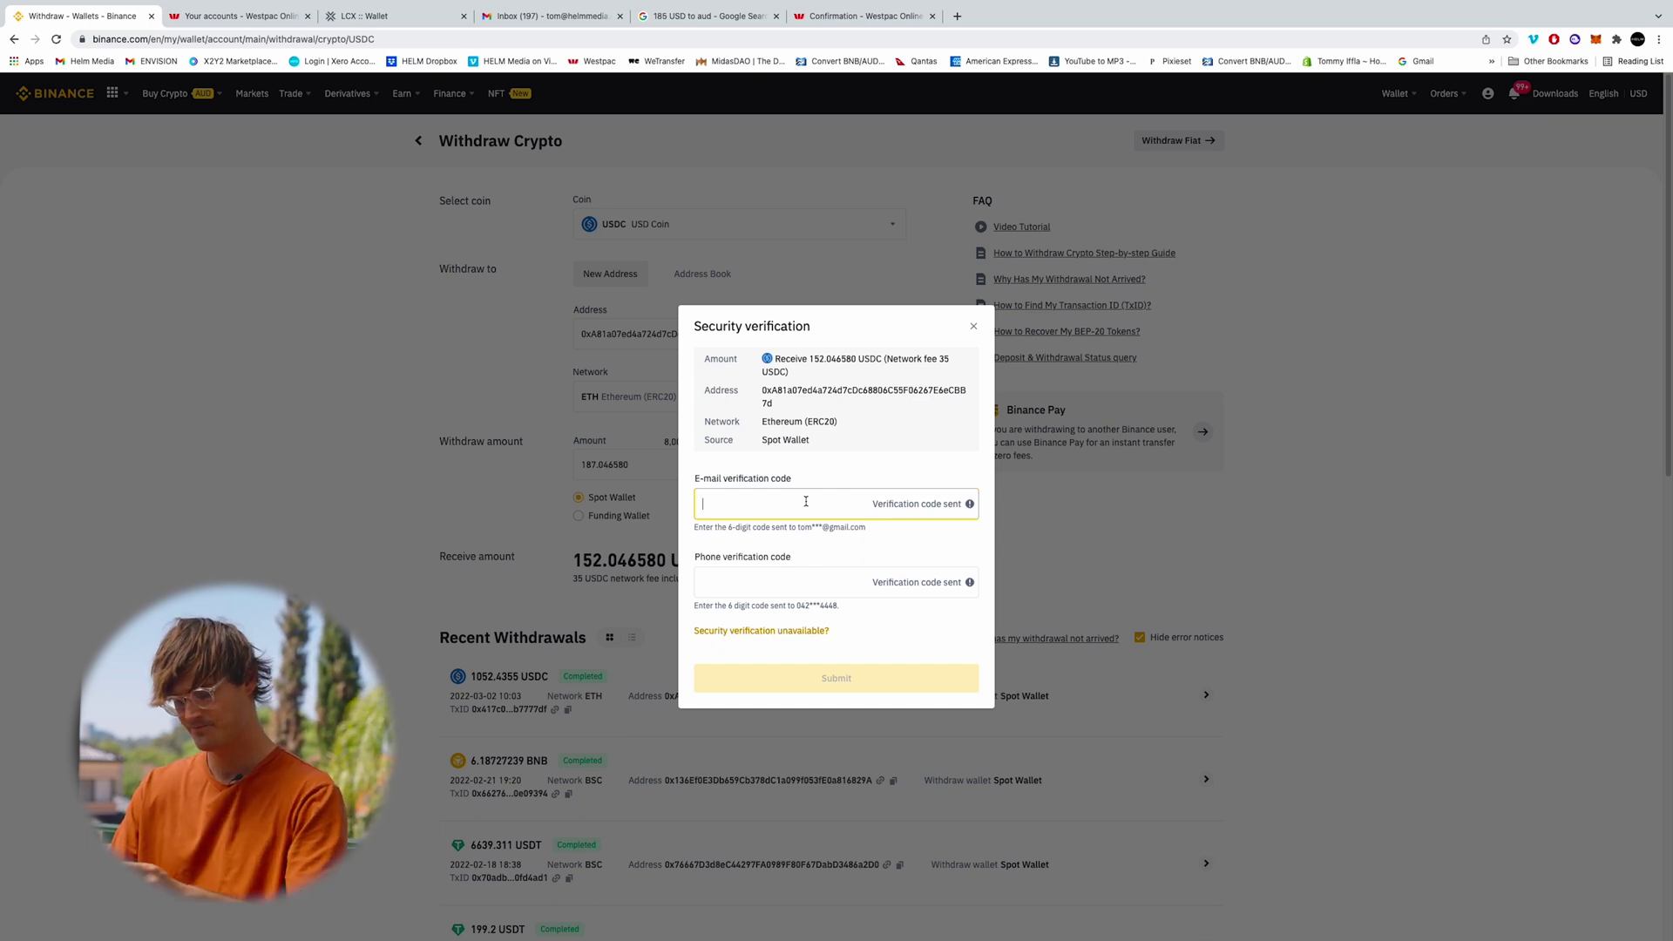
left_click(829, 584)
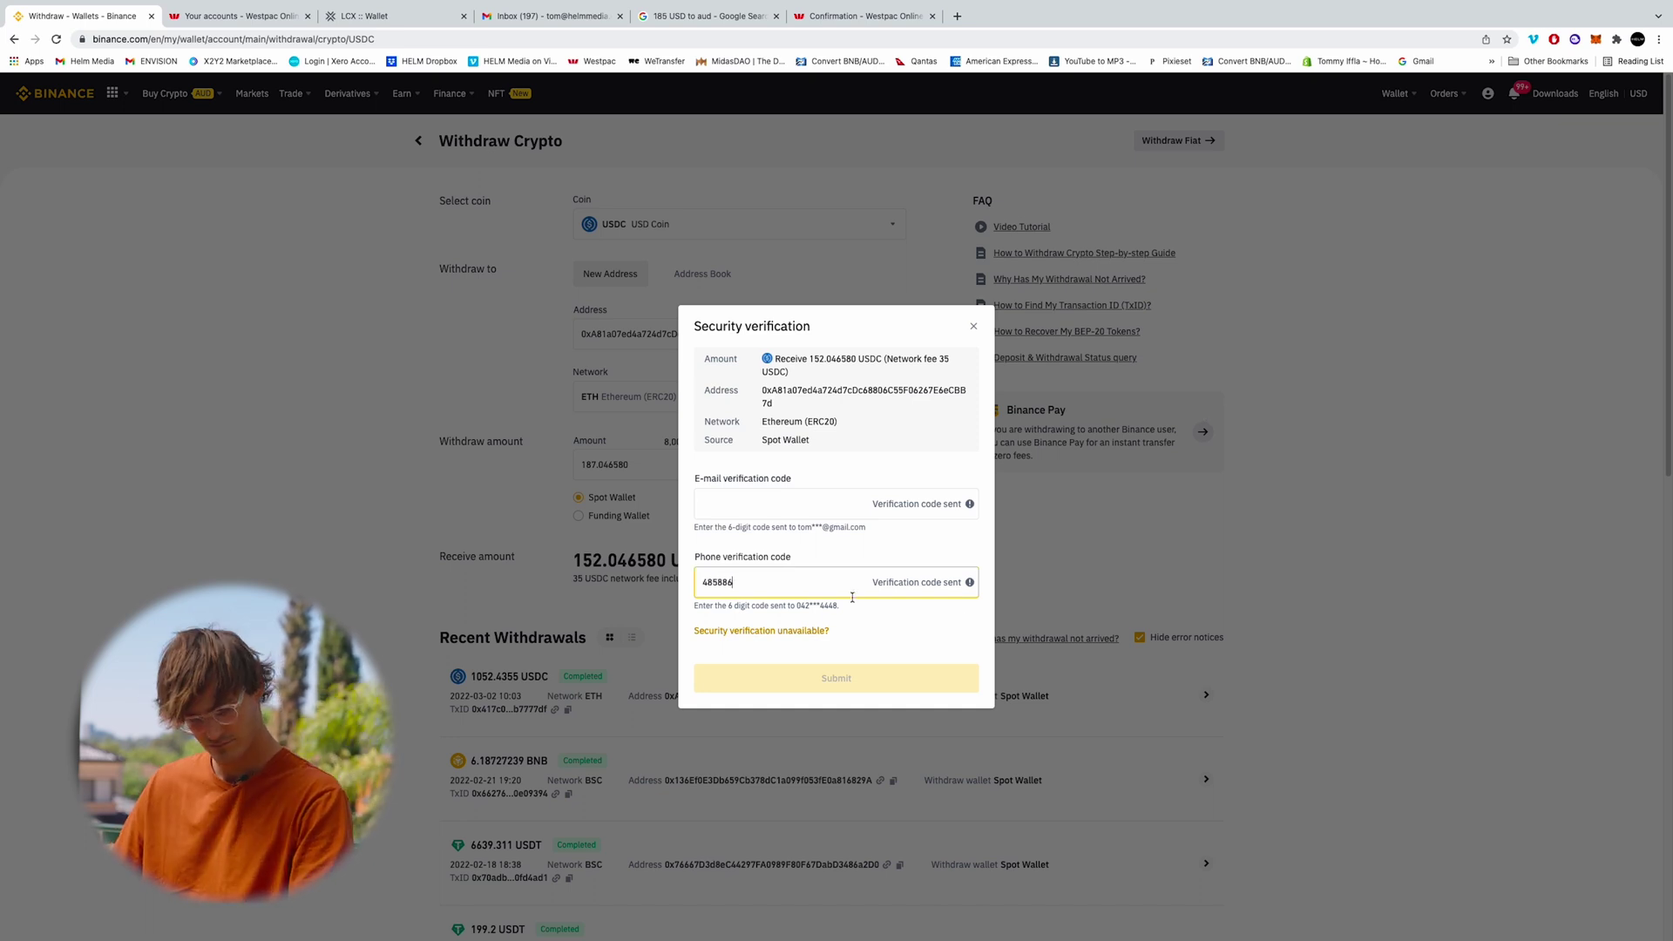
left_click(801, 512)
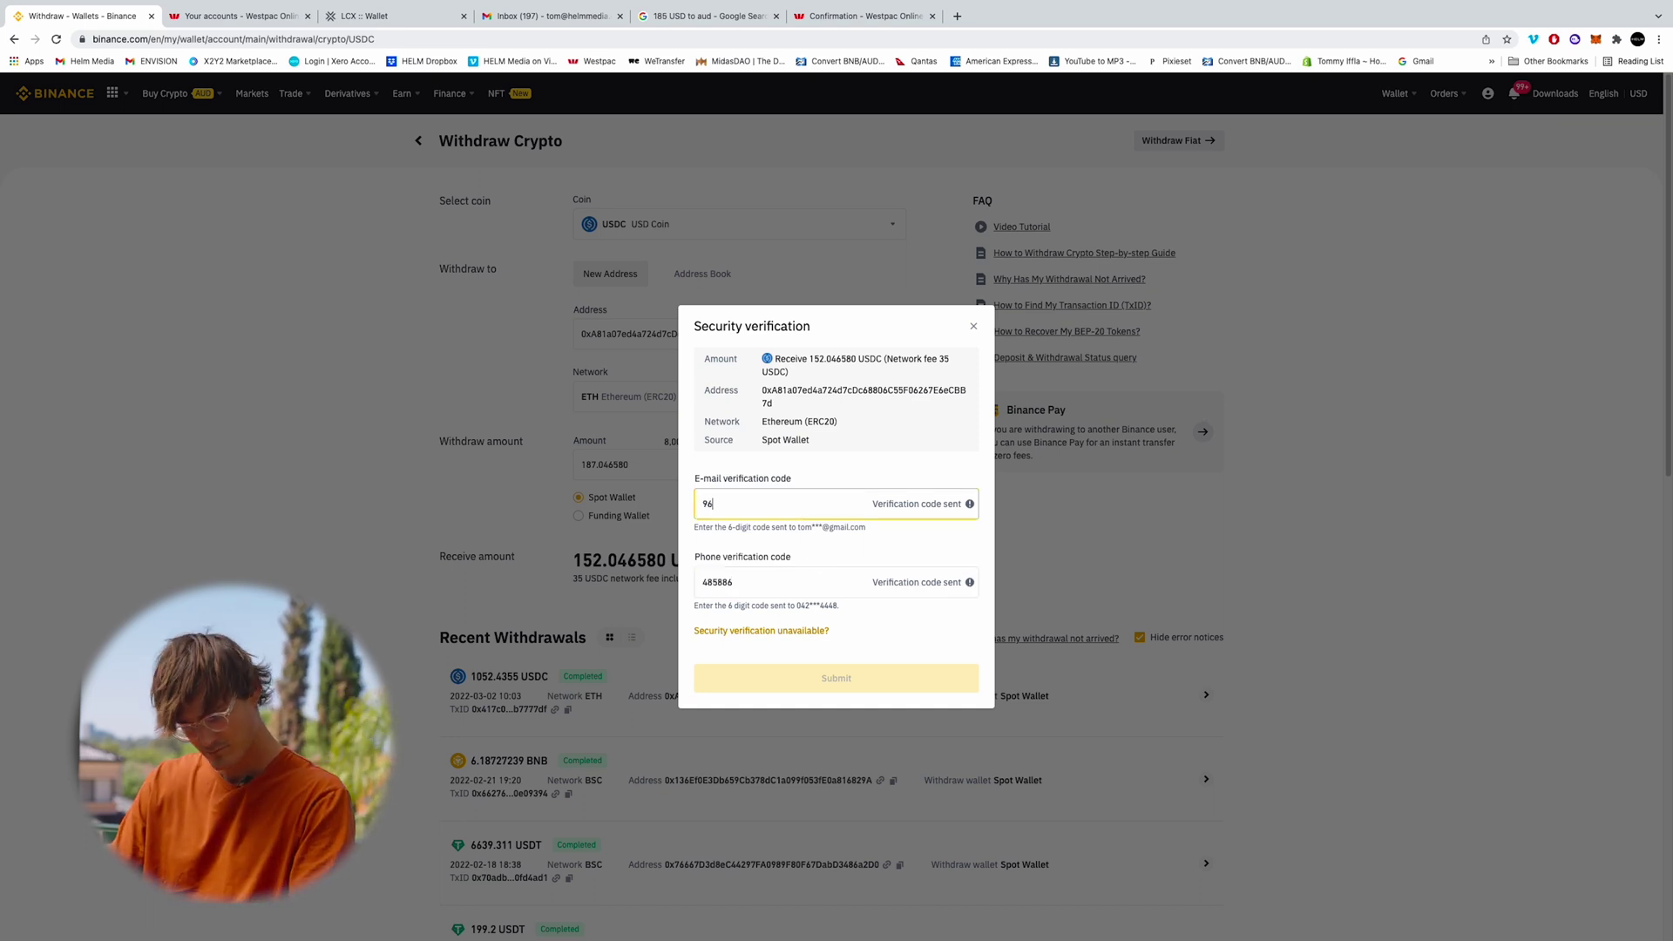
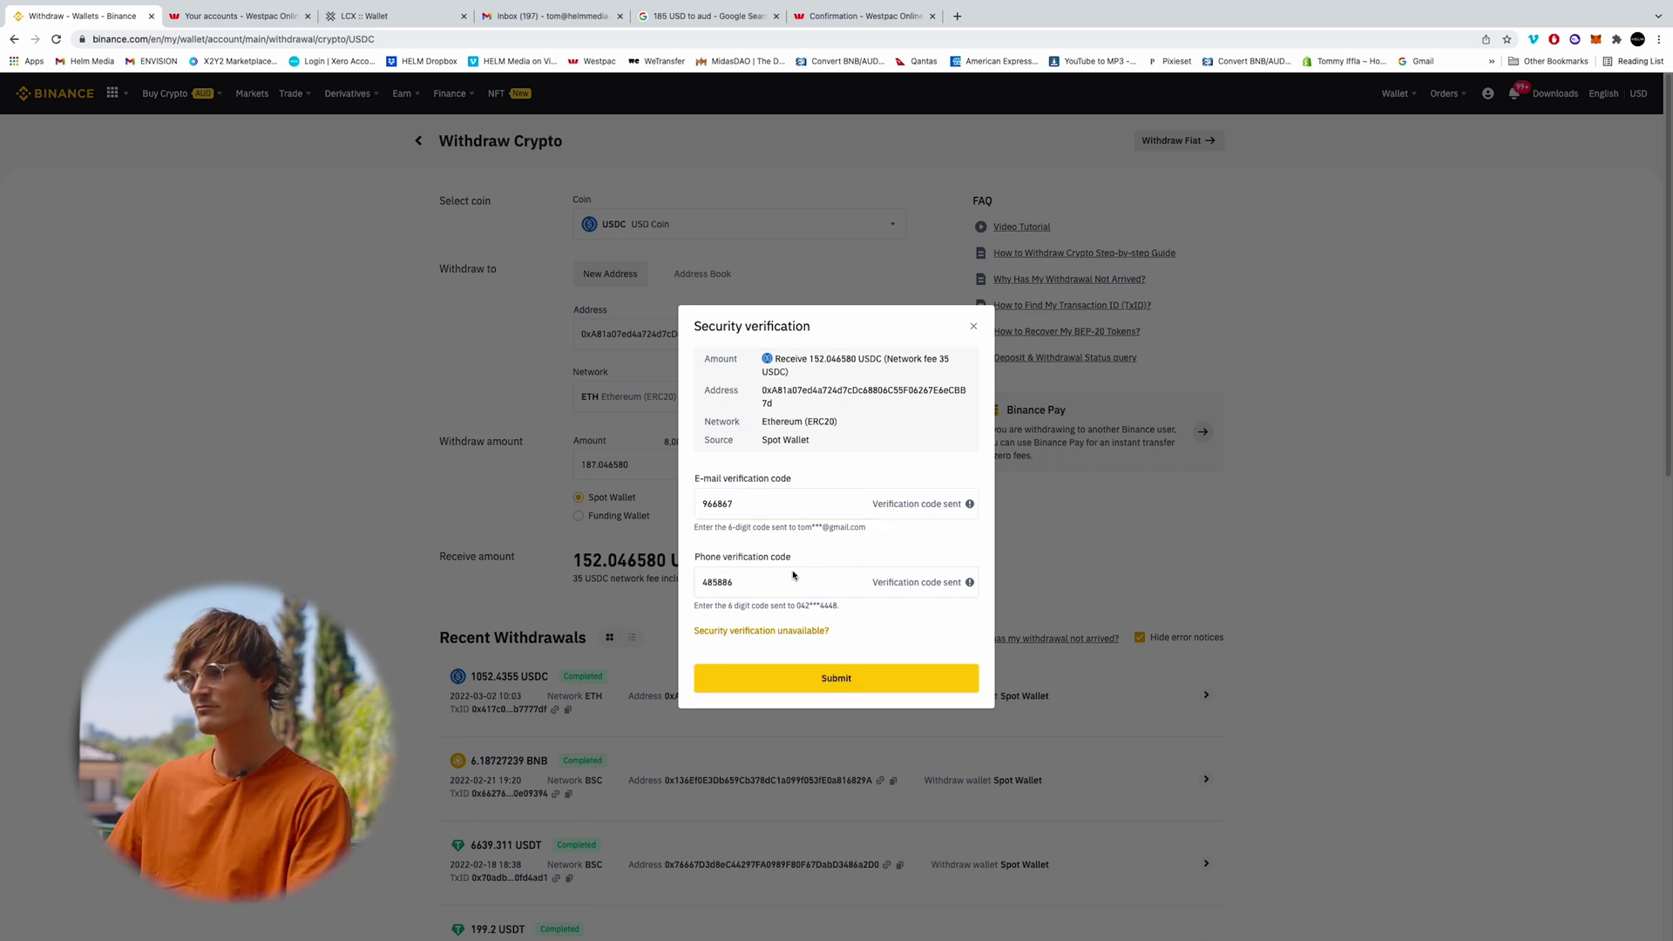
left_click(815, 679)
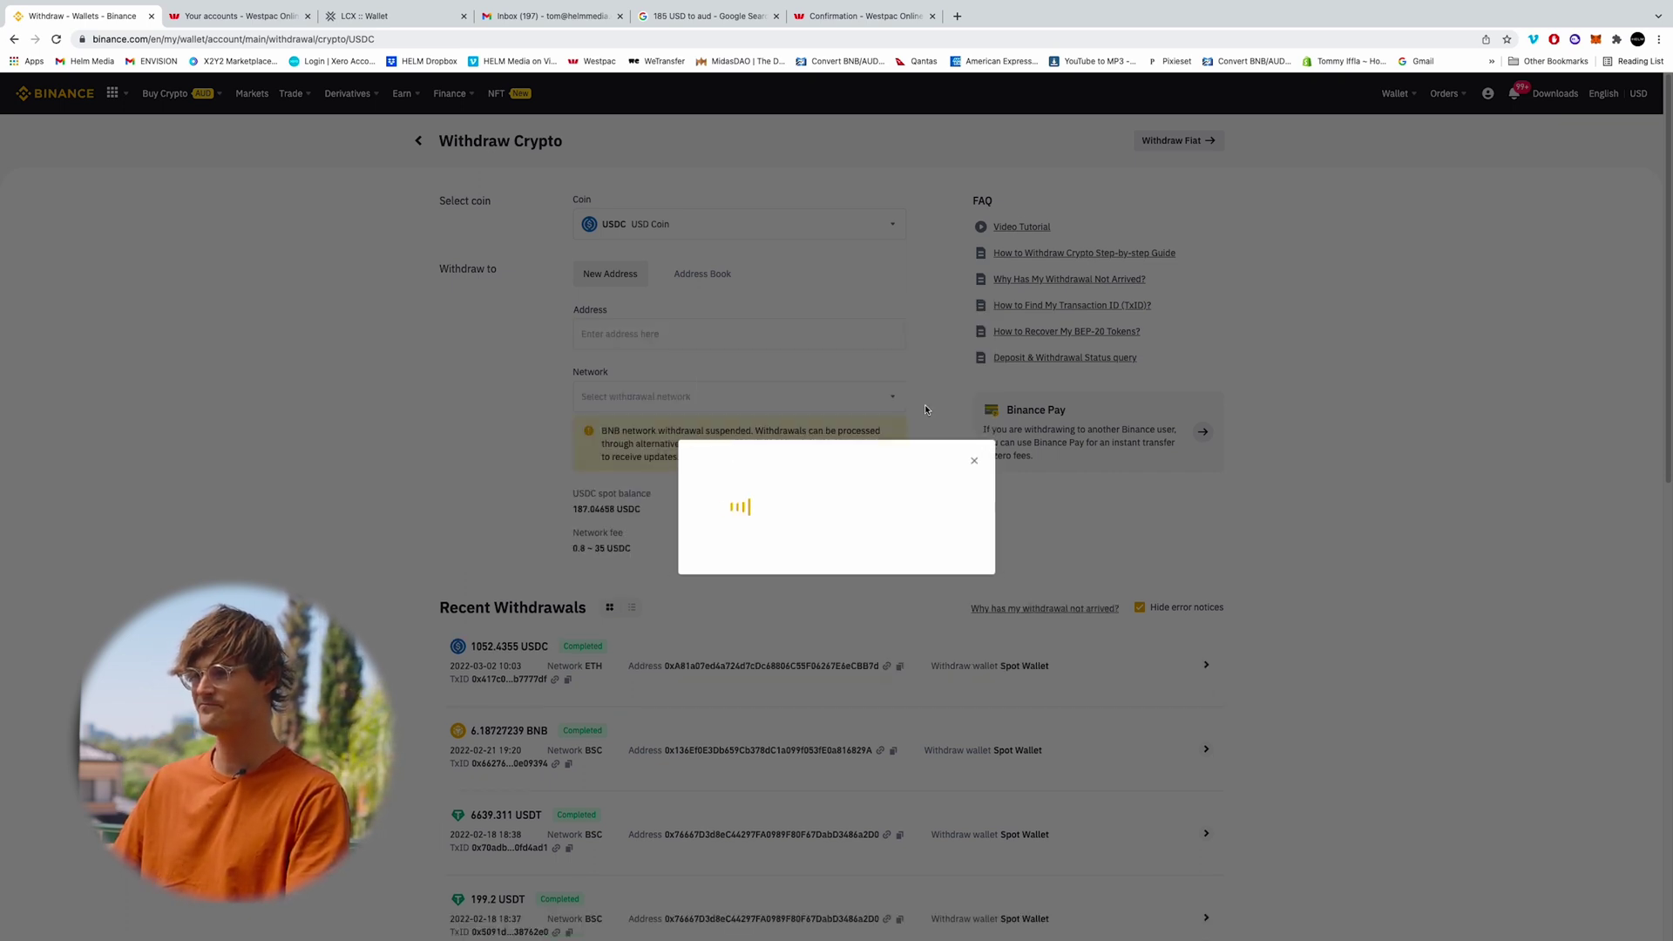
Complete the withdrawal, leaving 152.04658 USDC listed as Awaiting Approval.
left_click(869, 650)
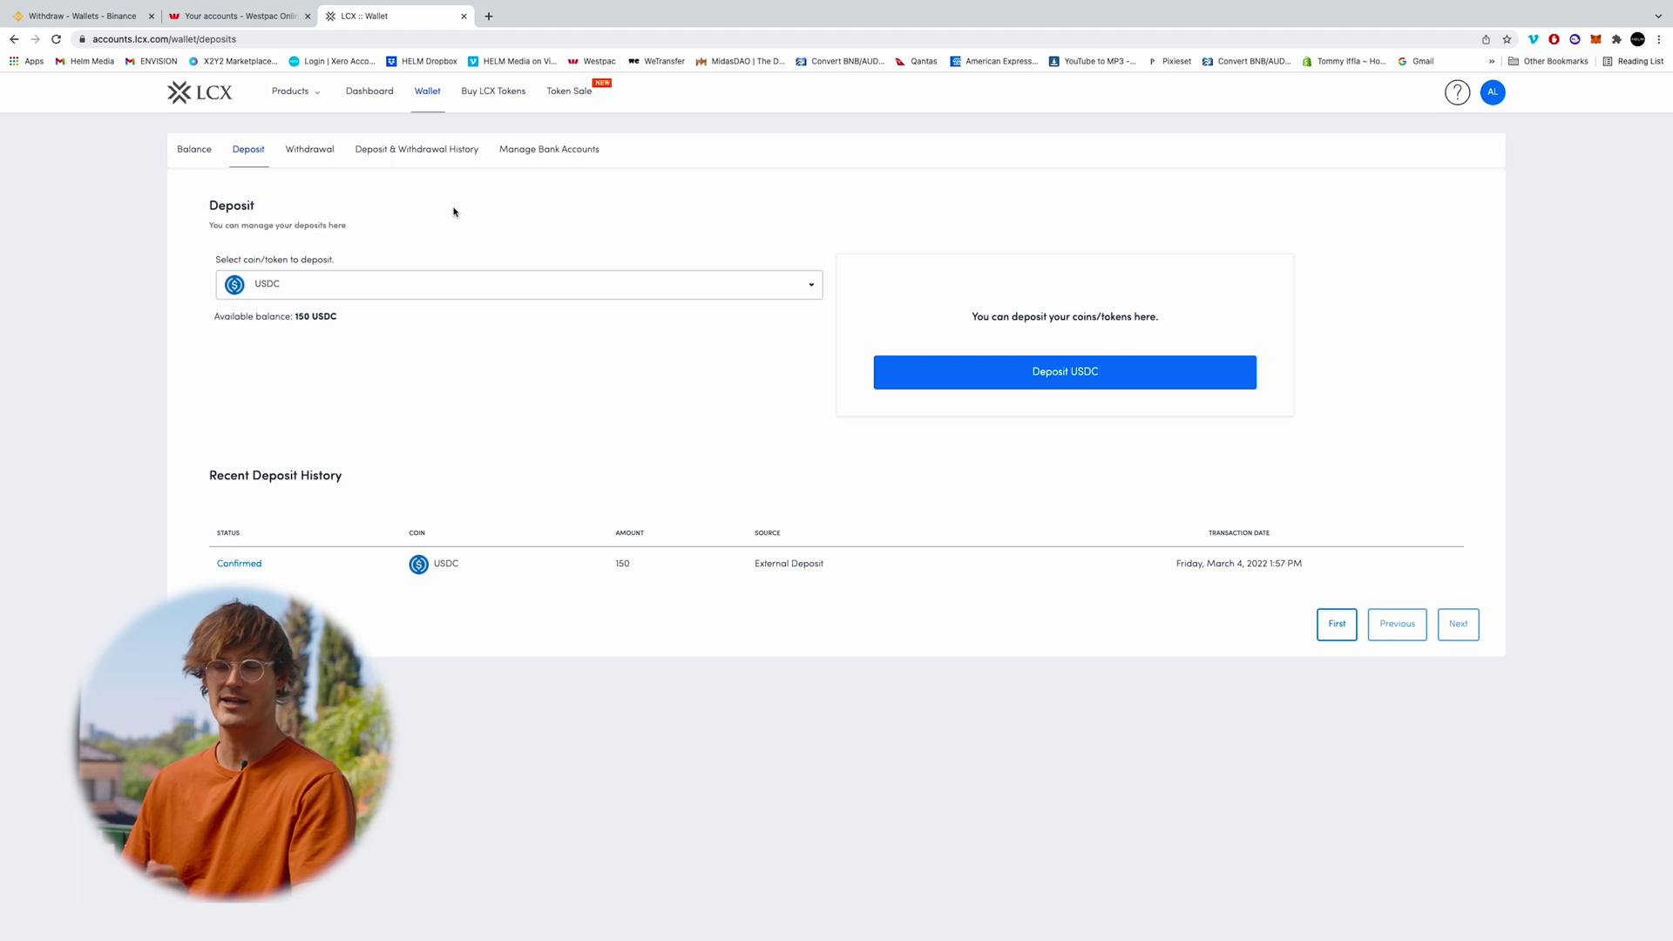
Show the LCX wallet Balance page with 150 USDC worth 149.99 USD.
left_click(209, 161)
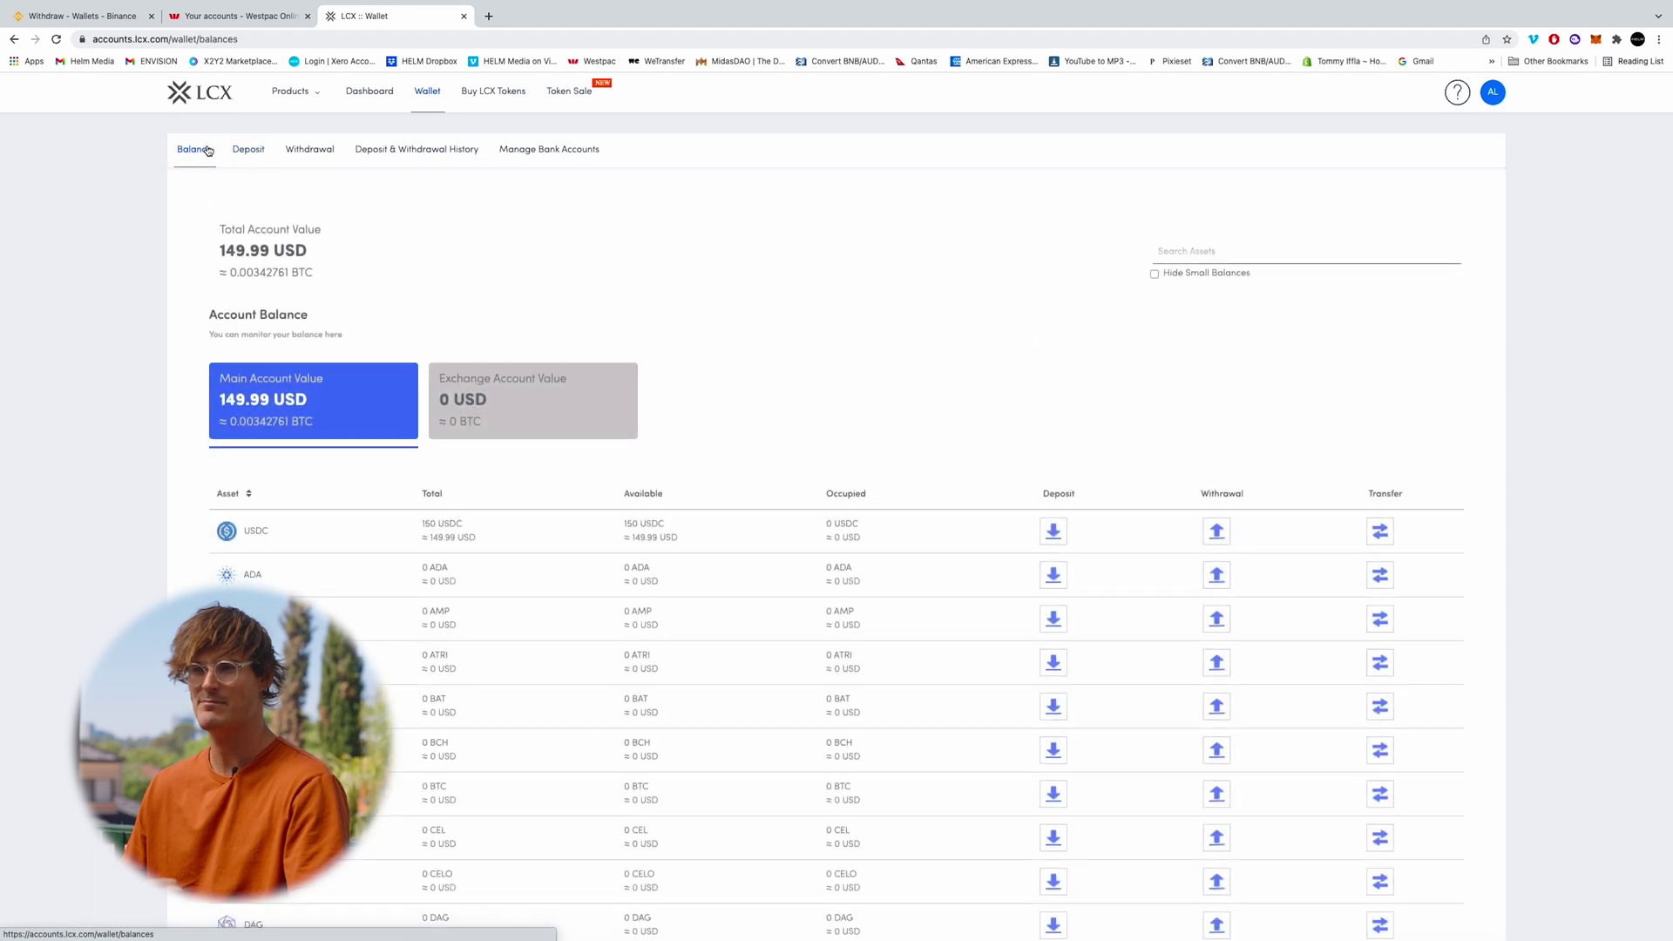